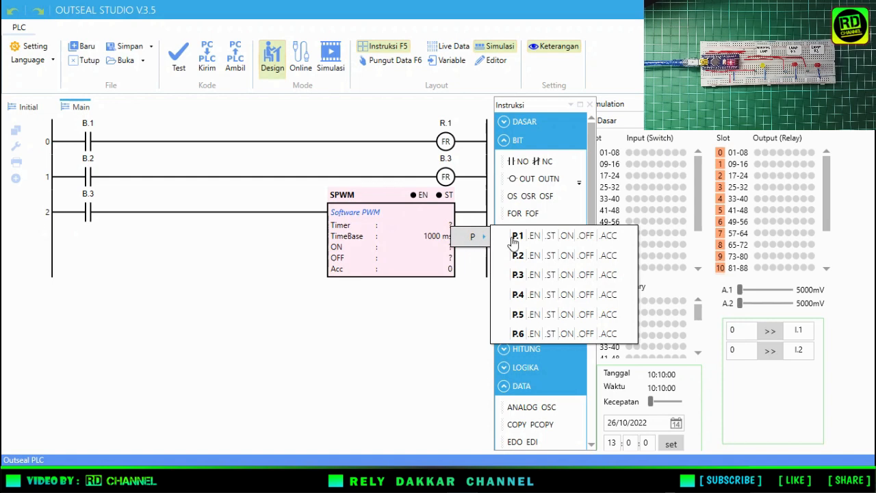
Assign timer P.1 to the SPWM block on rung 2 and set its ON and OFF values to 1.
{"action": "left_click", "coordinate": [518, 236]}
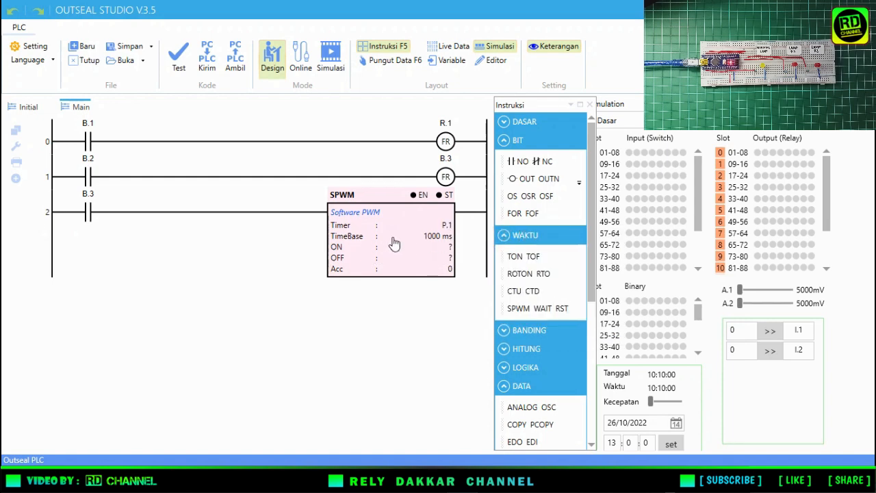
{"action": "double_click", "coordinate": [430, 255]}
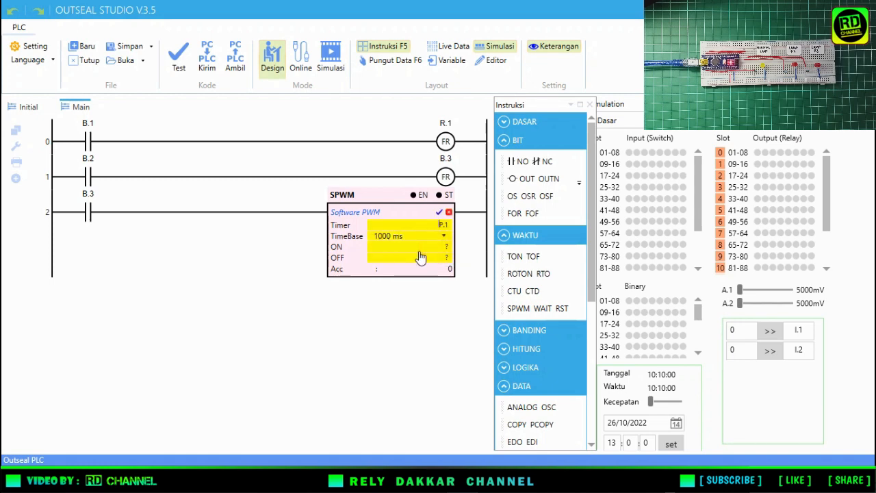
{"action": "left_click", "coordinate": [425, 246]}
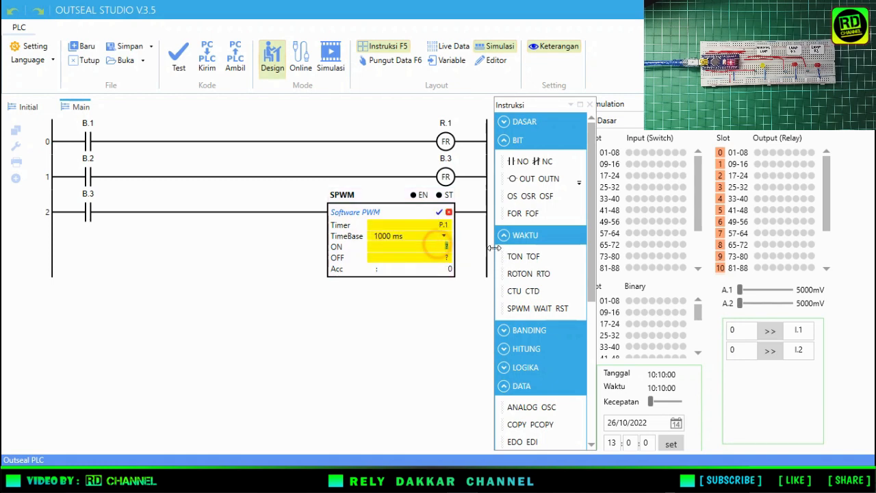
{"action": "left_click", "coordinate": [441, 256]}
{"action": "left_click", "coordinate": [438, 212]}
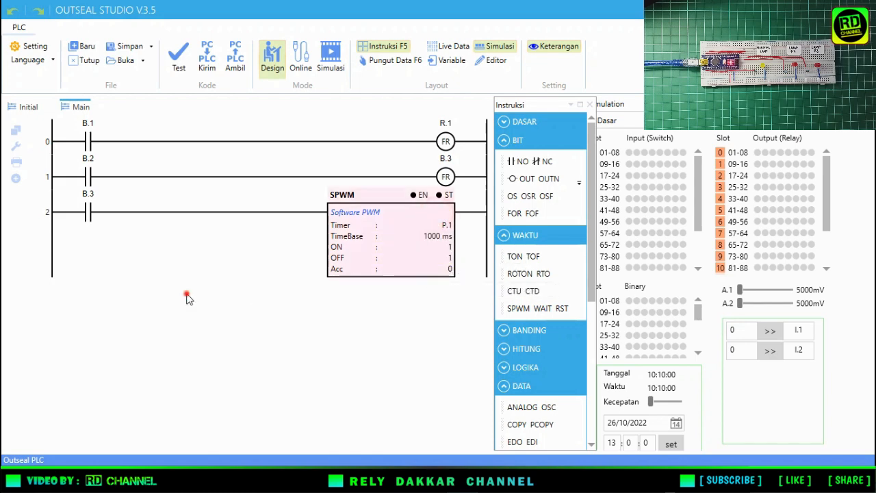
Add a new rung 3 below the SPWM rung with a normally open contact and an output coil.
{"action": "left_click", "coordinate": [16, 179]}
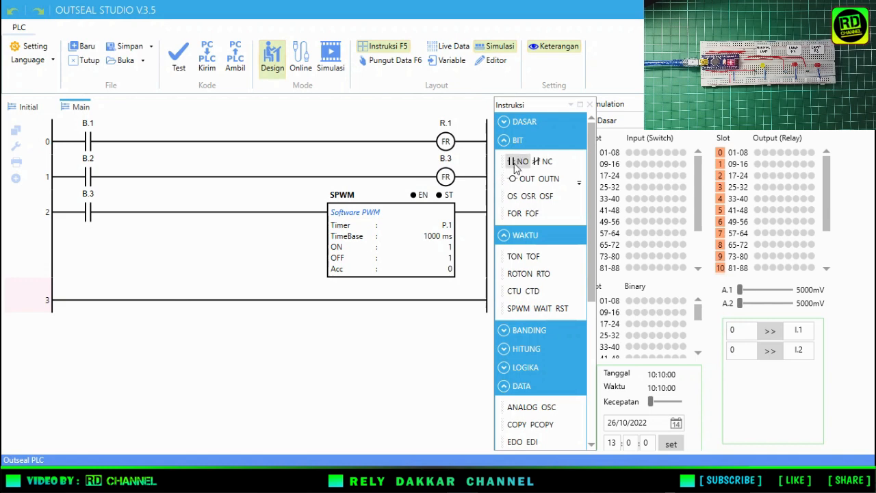
{"action": "left_click_drag", "start_coordinate": [515, 168], "coordinate": [82, 301]}
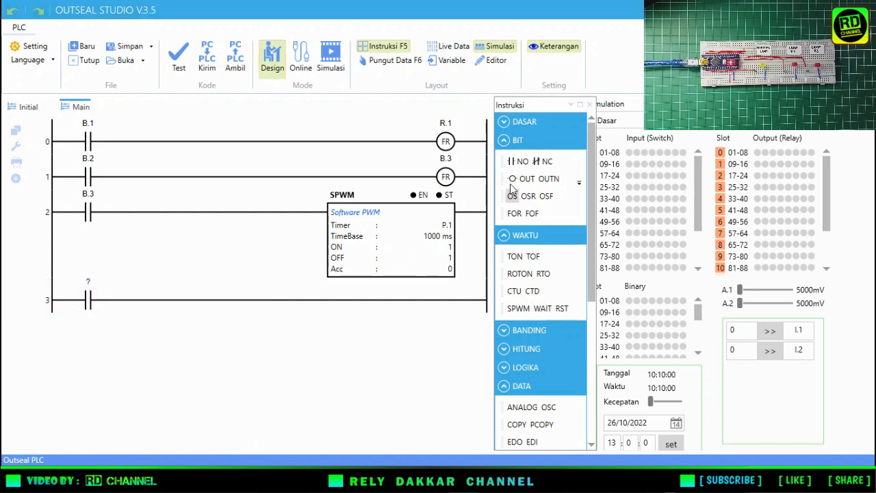
{"action": "left_click_drag", "start_coordinate": [511, 179], "coordinate": [107, 303]}
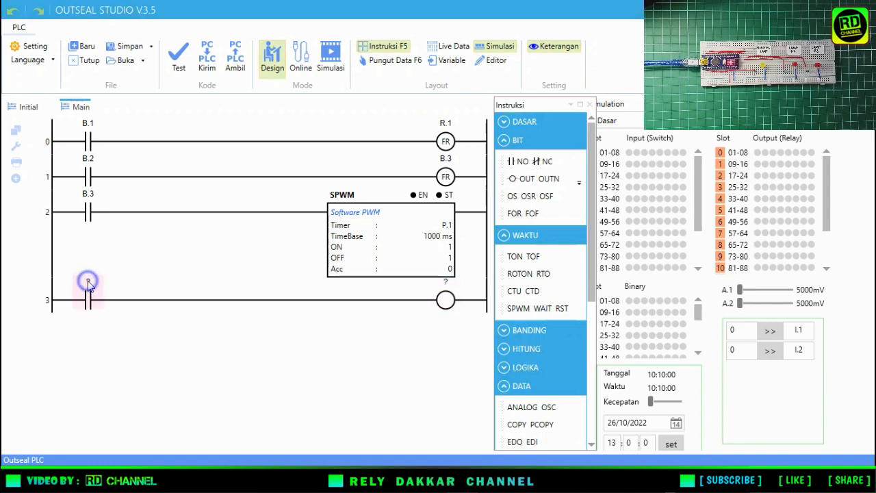
Assign P.1.ST to the rung 3 contact and relay R.2 to its output coil.
{"action": "left_click", "coordinate": [88, 281]}
{"action": "mouse_move", "coordinate": [124, 389]}
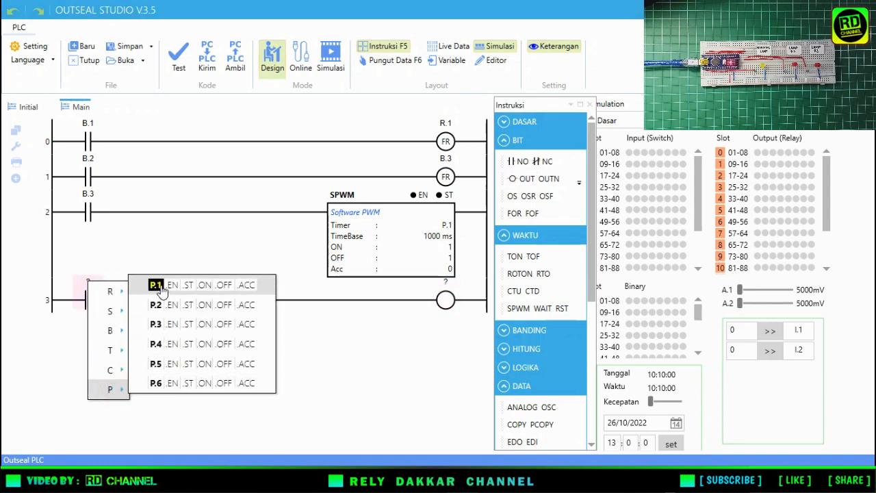
{"action": "left_click", "coordinate": [188, 285]}
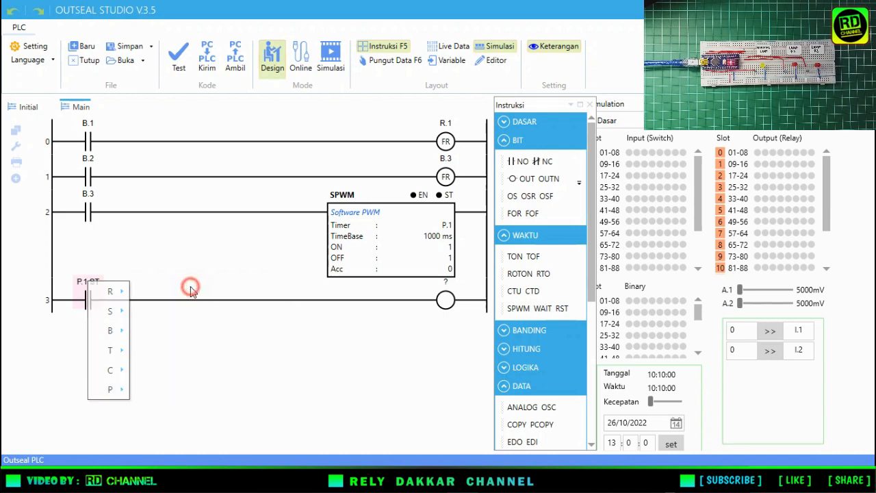
{"action": "left_click", "coordinate": [444, 291]}
{"action": "mouse_move", "coordinate": [460, 299]}
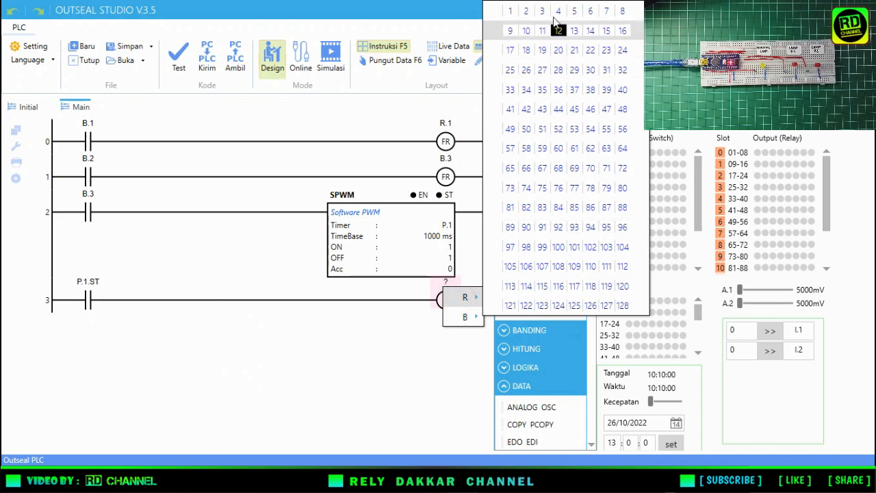
{"action": "left_click", "coordinate": [526, 11]}
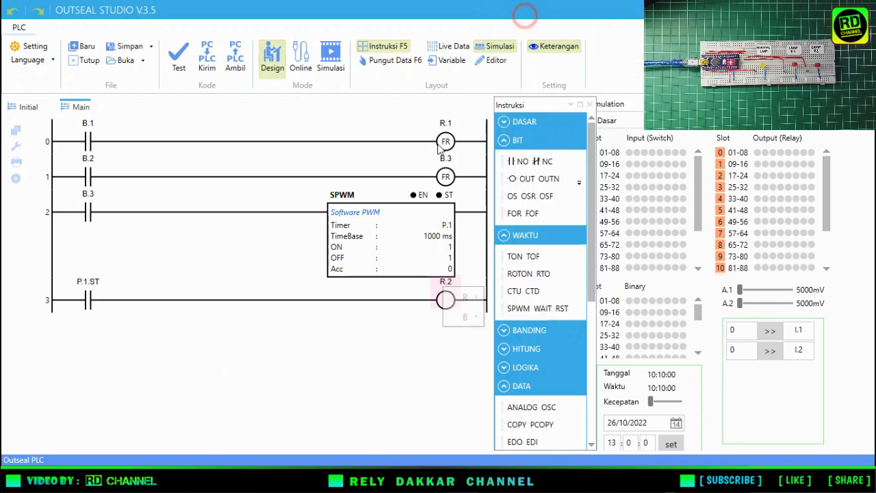
Add rung 4 with a normally open contact, a normally closed contact in series and an output coil.
{"action": "left_click", "coordinate": [16, 178]}
{"action": "left_click", "coordinate": [521, 160]}
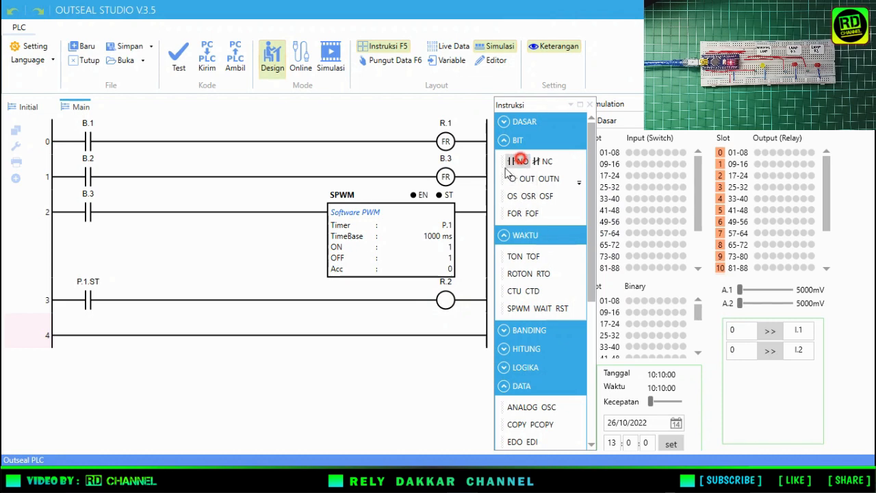
{"action": "left_click_drag", "start_coordinate": [510, 174], "coordinate": [87, 335]}
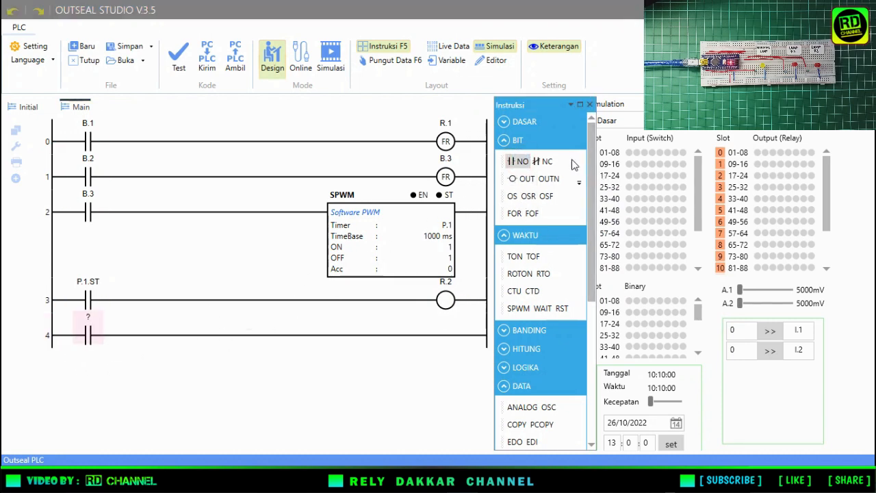
{"action": "left_click_drag", "start_coordinate": [546, 162], "coordinate": [110, 339]}
{"action": "left_click_drag", "start_coordinate": [512, 178], "coordinate": [144, 342]}
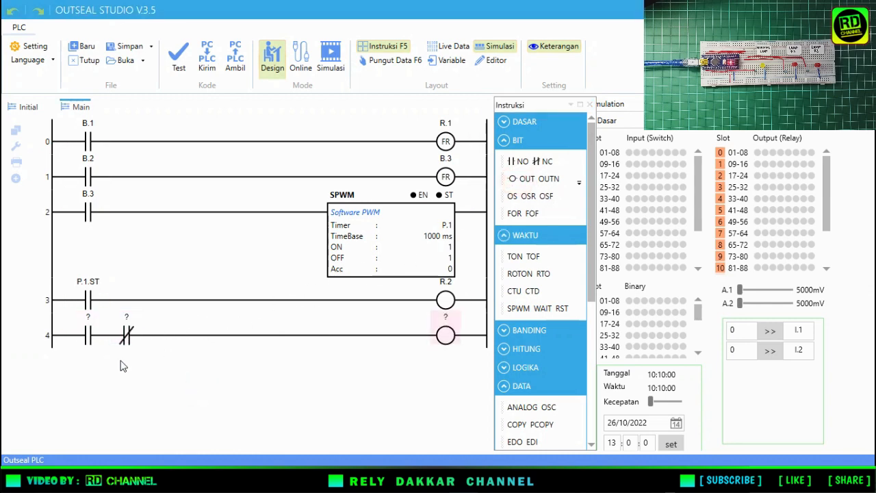
Assign binary bit B.3 to the normally open contact on rung 4.
{"action": "left_click", "coordinate": [87, 326]}
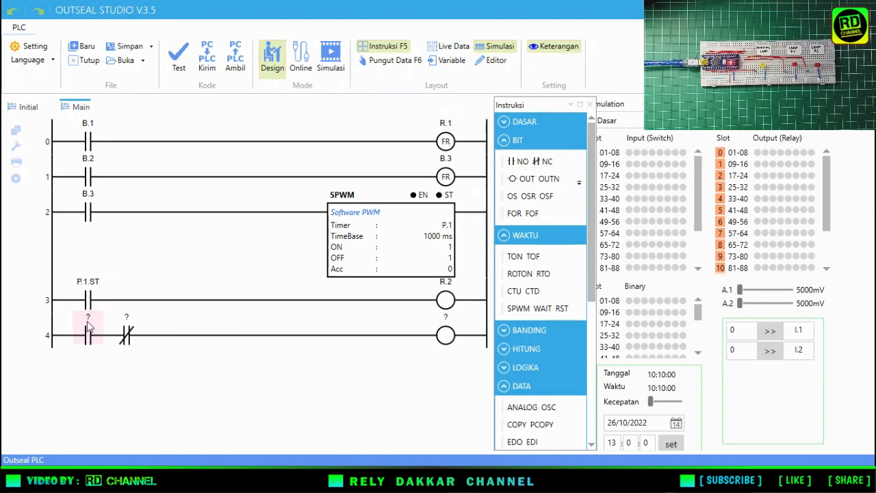
{"action": "left_click", "coordinate": [89, 326]}
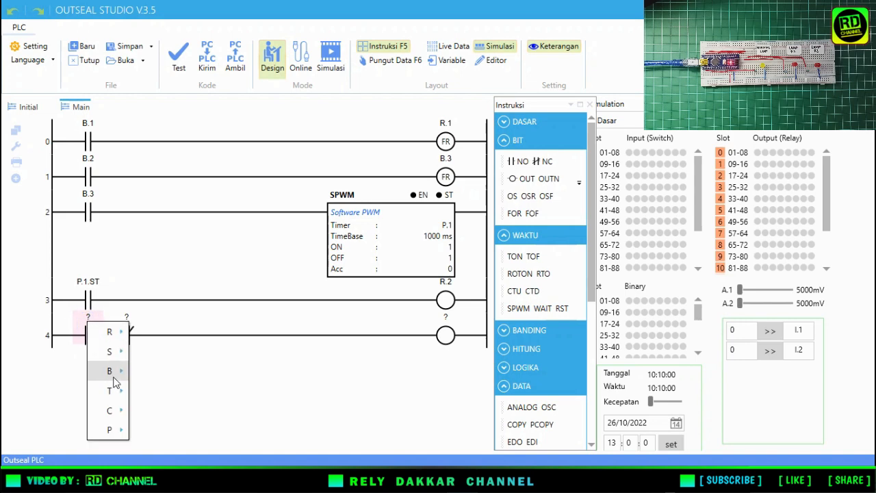
{"action": "mouse_move", "coordinate": [111, 370]}
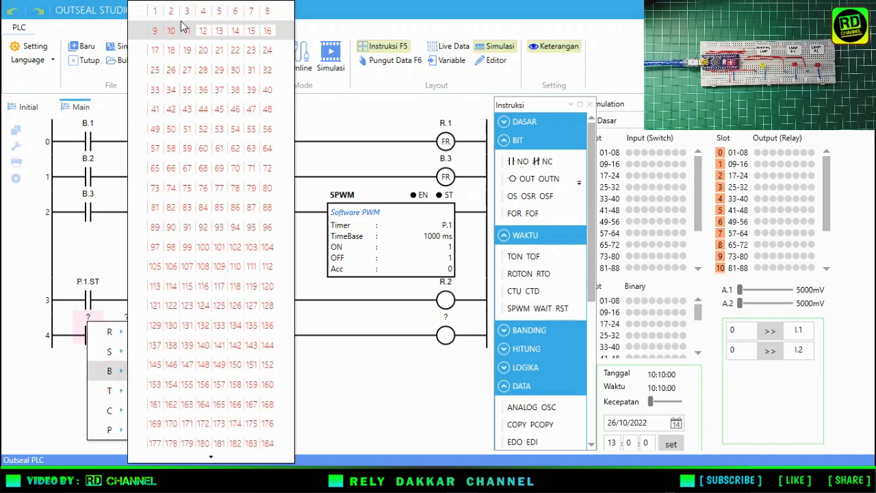
{"action": "left_click", "coordinate": [114, 371]}
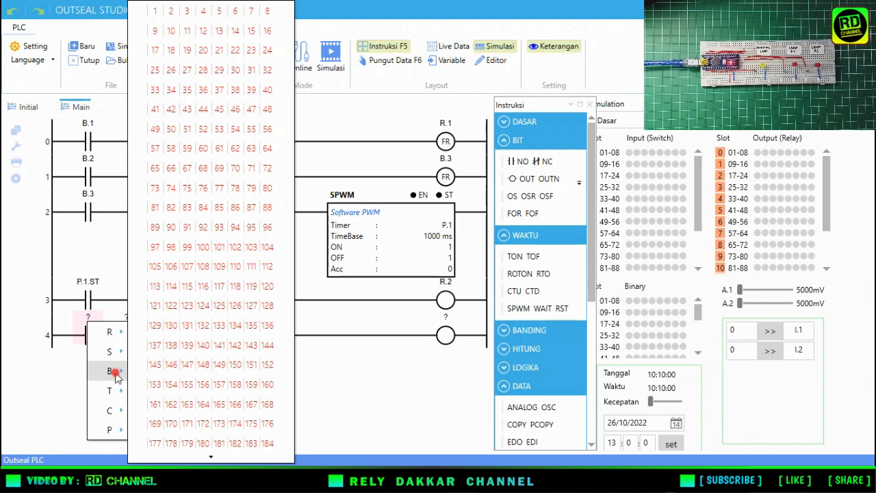
{"action": "left_click", "coordinate": [188, 11]}
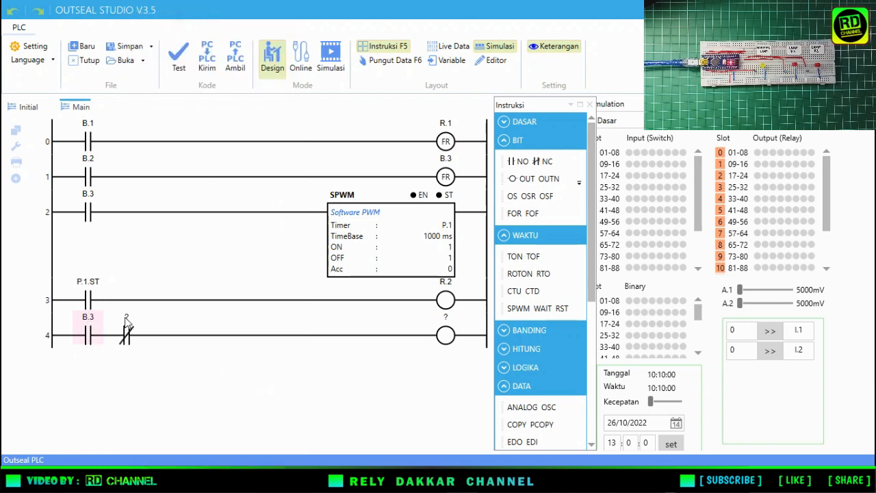
Assign the timer status P.1.ST to the normally closed contact on rung 4.
{"action": "left_click", "coordinate": [126, 315]}
{"action": "right_click", "coordinate": [125, 317]}
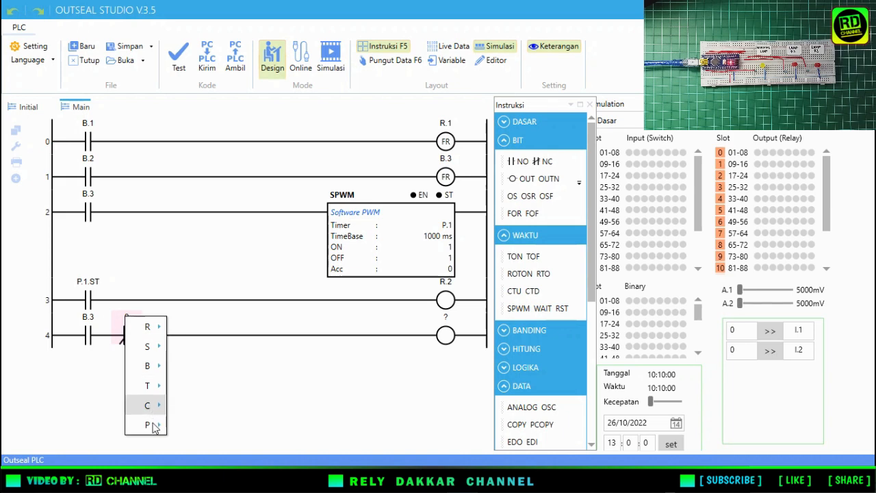
{"action": "left_click", "coordinate": [154, 425]}
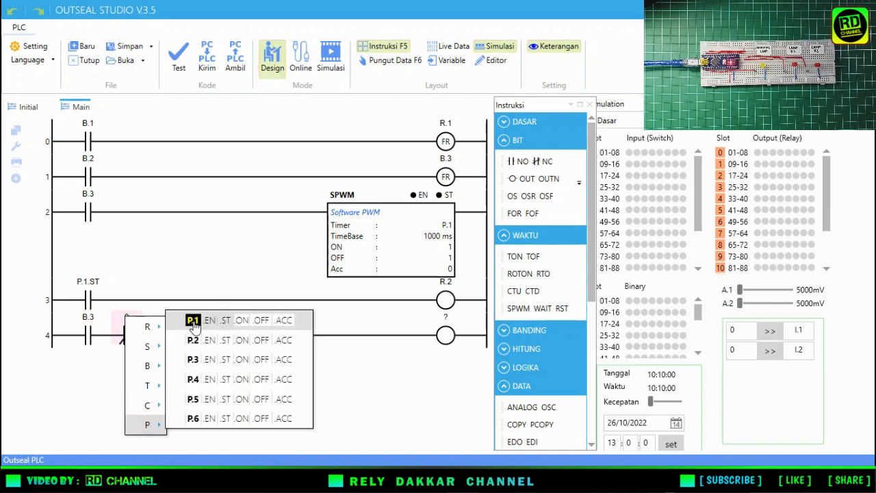
{"action": "left_click", "coordinate": [226, 320]}
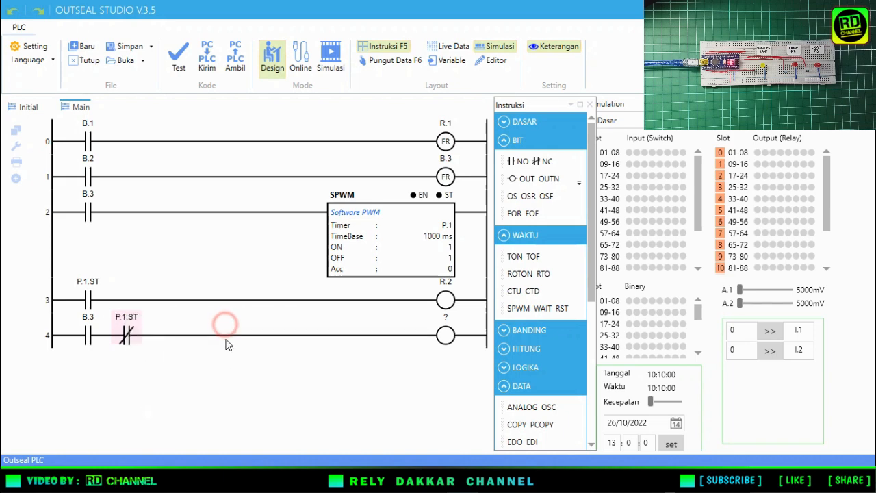
Assign relay R.3 to the output coil on rung 4.
{"action": "left_click", "coordinate": [446, 319]}
{"action": "right_click", "coordinate": [445, 320]}
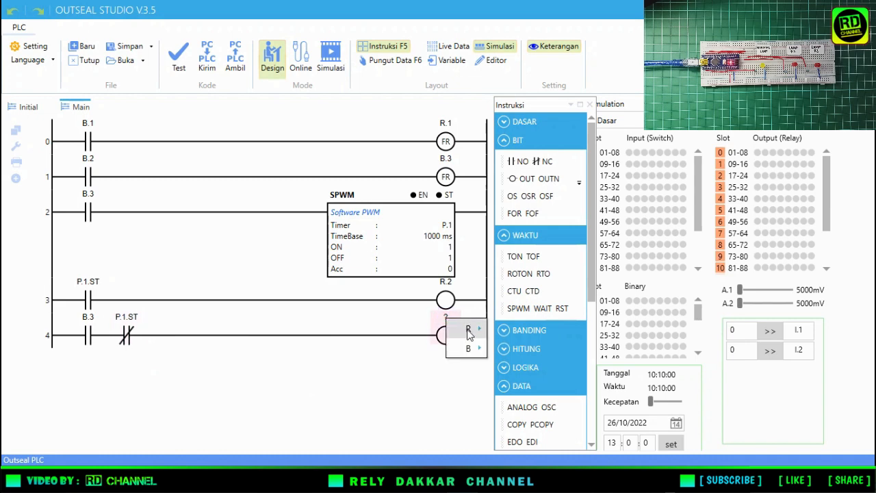
{"action": "mouse_move", "coordinate": [468, 331]}
{"action": "left_click", "coordinate": [542, 26]}
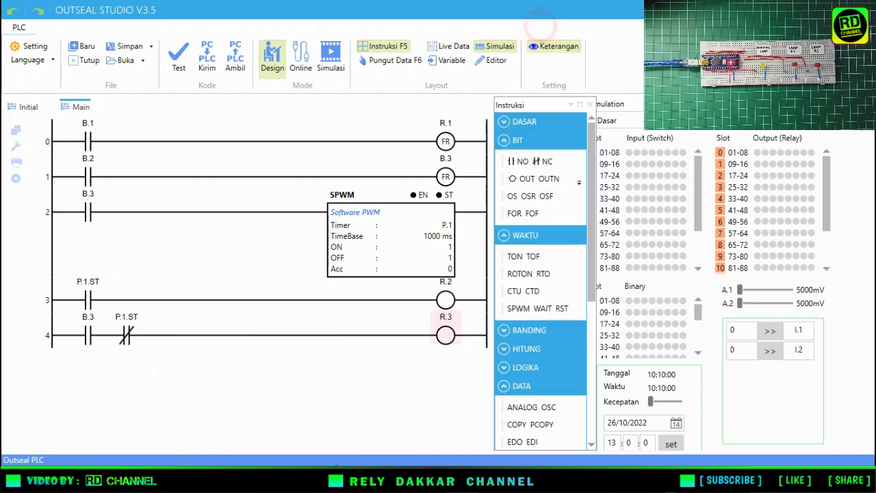
{"action": "left_click", "coordinate": [330, 438]}
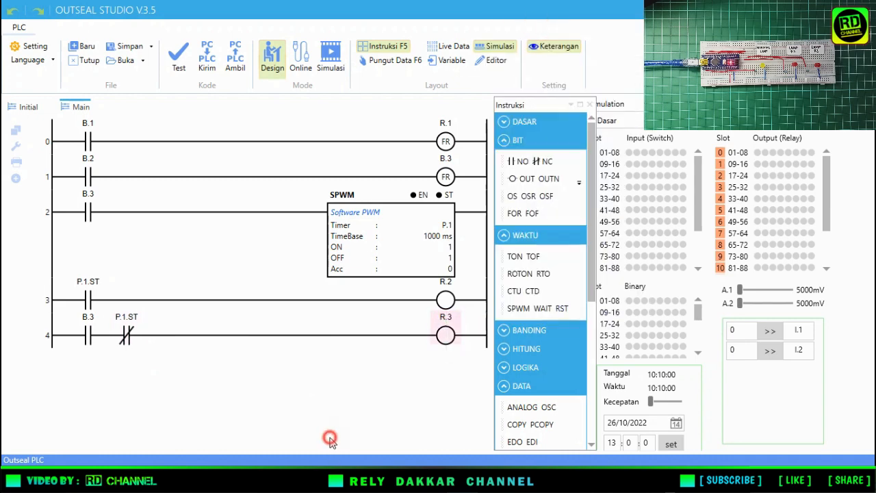
Close the instruction palette and start simulating the ladder program.
{"action": "left_click", "coordinate": [590, 105]}
{"action": "left_click", "coordinate": [399, 112]}
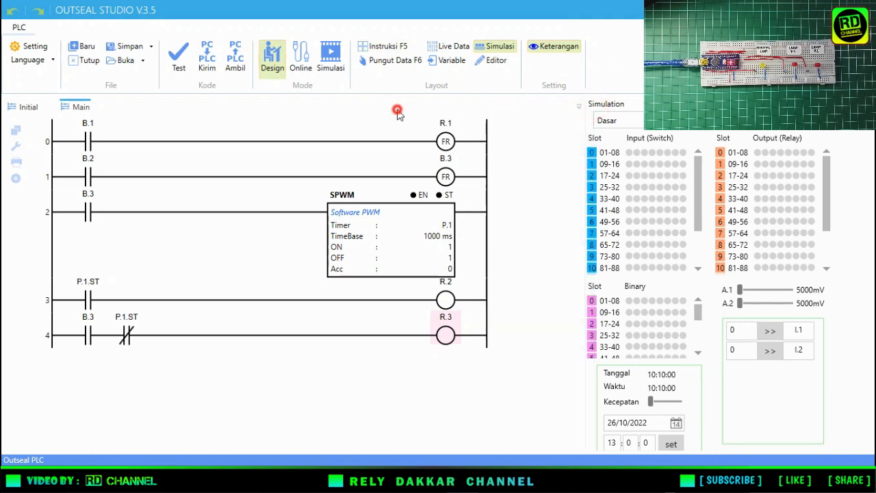
{"action": "left_click", "coordinate": [331, 66]}
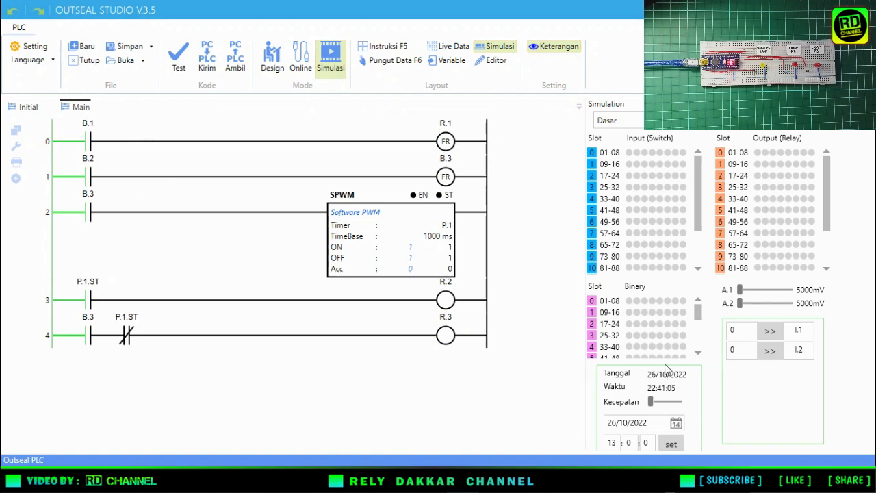
Pulse binary bit B.1 on and off twice in the simulation to test the R.1 flip relay.
{"action": "left_click", "coordinate": [628, 302]}
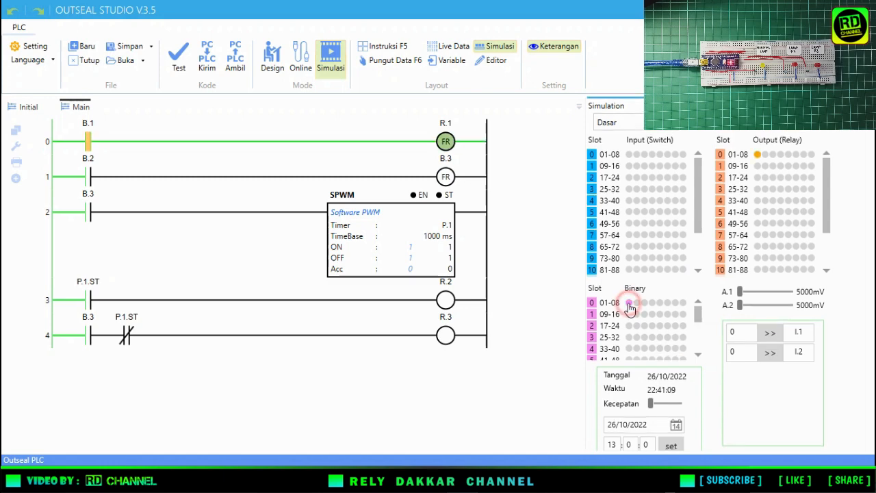
{"action": "left_click", "coordinate": [628, 303]}
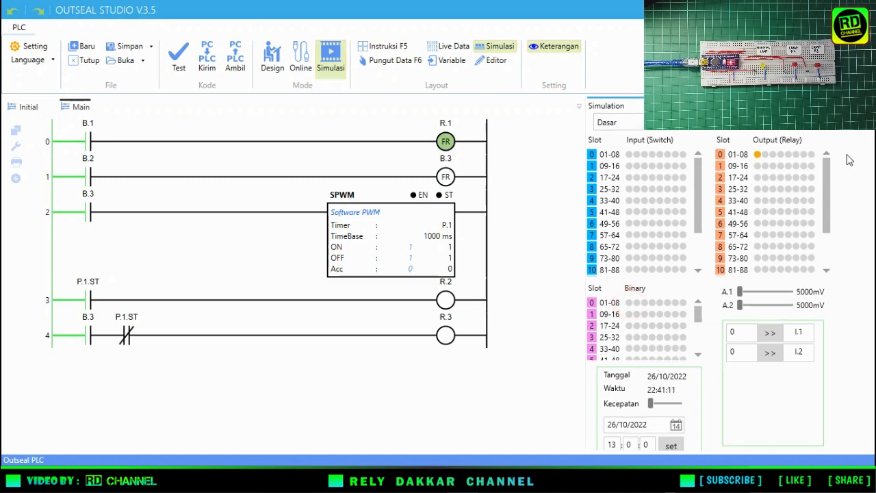
{"action": "left_click", "coordinate": [629, 302]}
{"action": "left_click", "coordinate": [629, 302]}
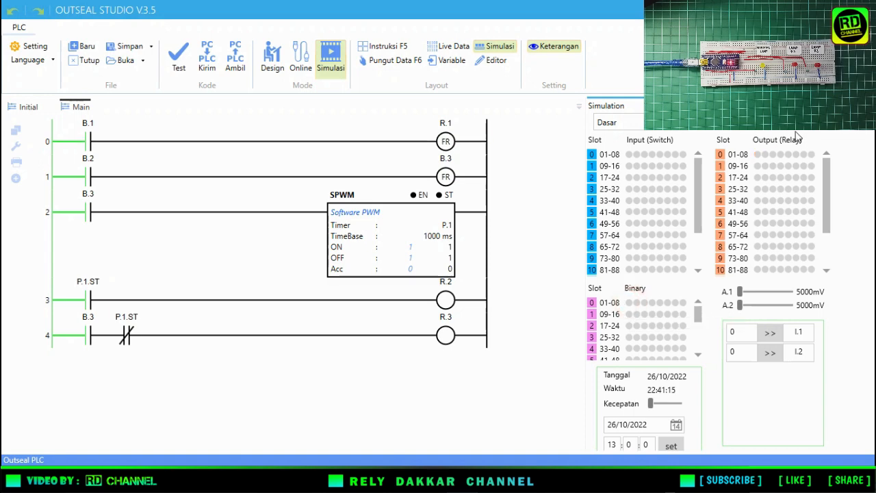
Pulse binary bit B.2 in the simulation to test the alternating R.2 and R.3 outputs, and return to design mode.
{"action": "left_click", "coordinate": [635, 303]}
{"action": "left_click", "coordinate": [636, 303]}
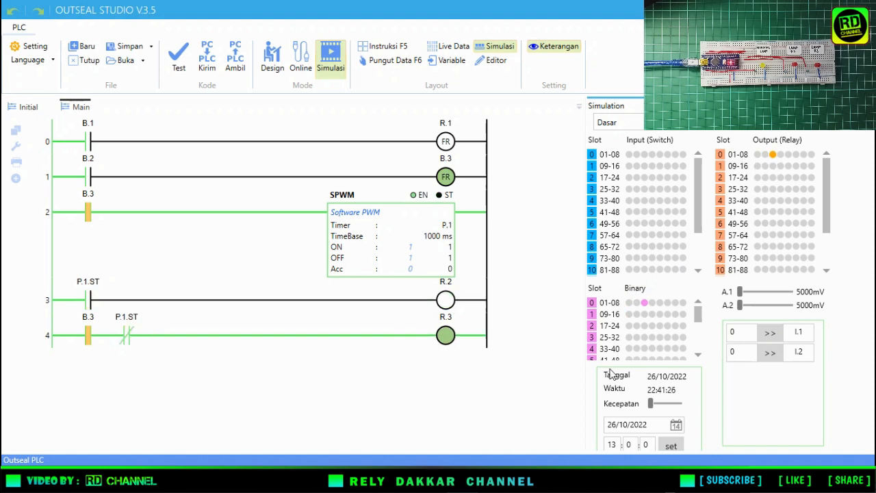
{"action": "left_click", "coordinate": [637, 306]}
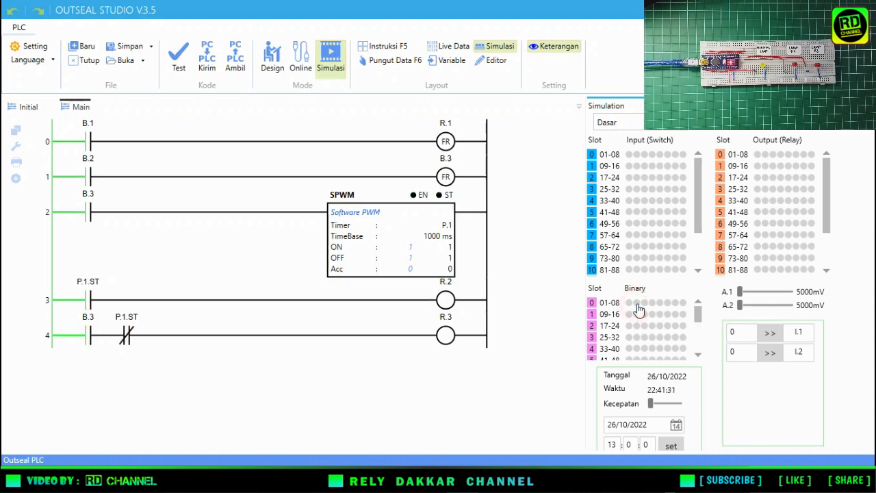
{"action": "left_click", "coordinate": [271, 63]}
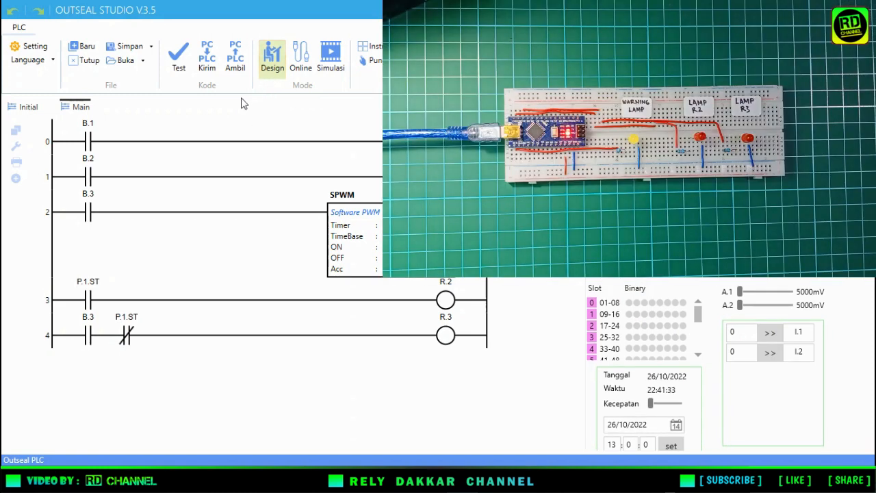
Configure the project hardware as Nano V5 on port COM5 with a baud rate of 57600, and close the settings.
{"action": "left_click", "coordinate": [30, 45]}
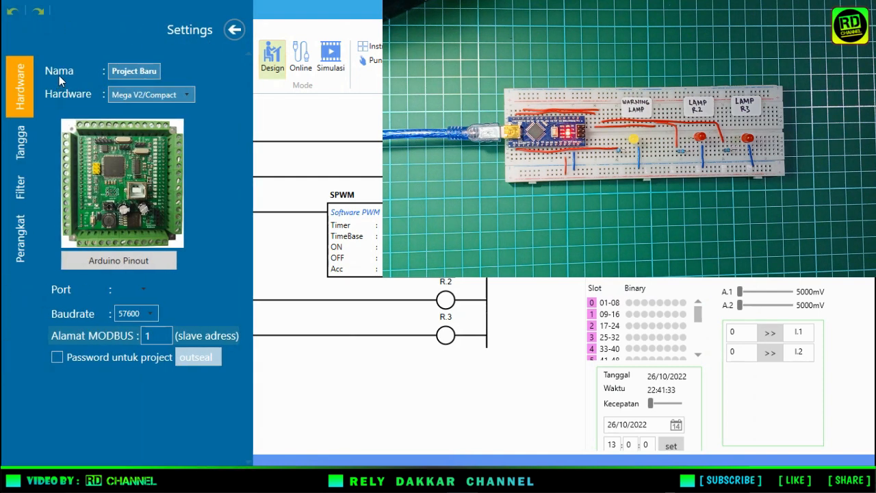
{"action": "left_click", "coordinate": [144, 95]}
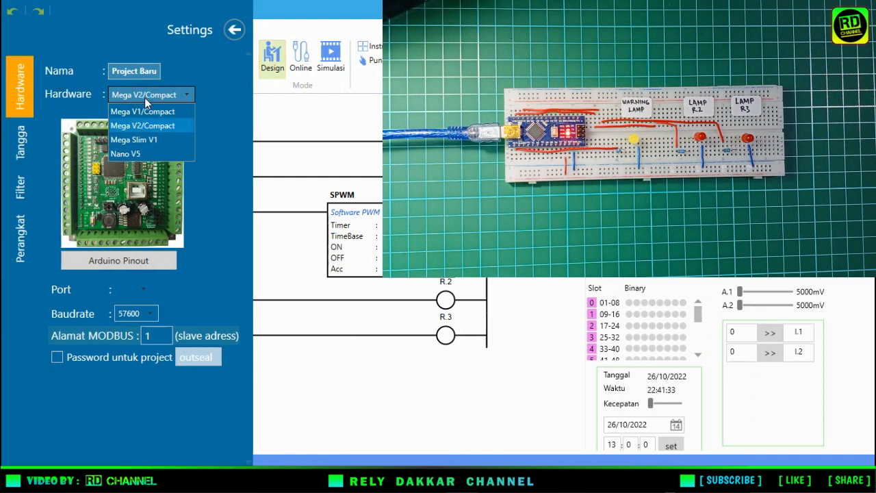
{"action": "left_click", "coordinate": [135, 155]}
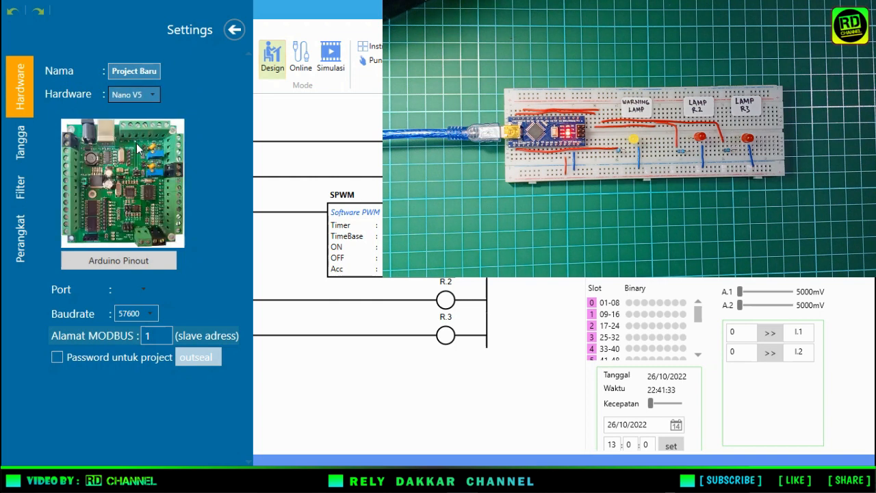
{"action": "left_click", "coordinate": [149, 290]}
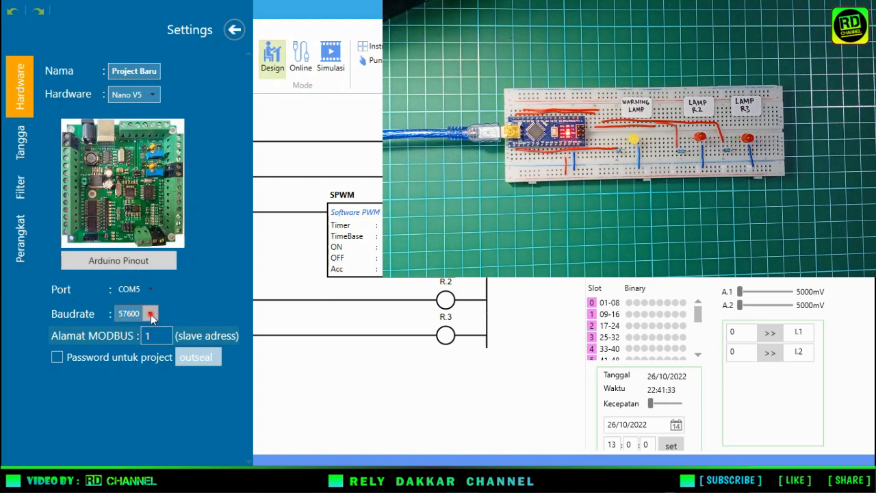
{"action": "left_click", "coordinate": [151, 314]}
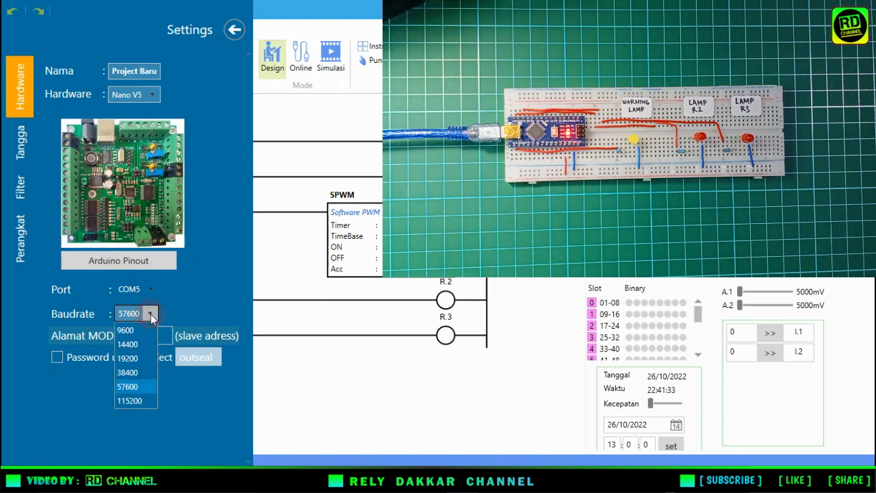
{"action": "left_click", "coordinate": [144, 388]}
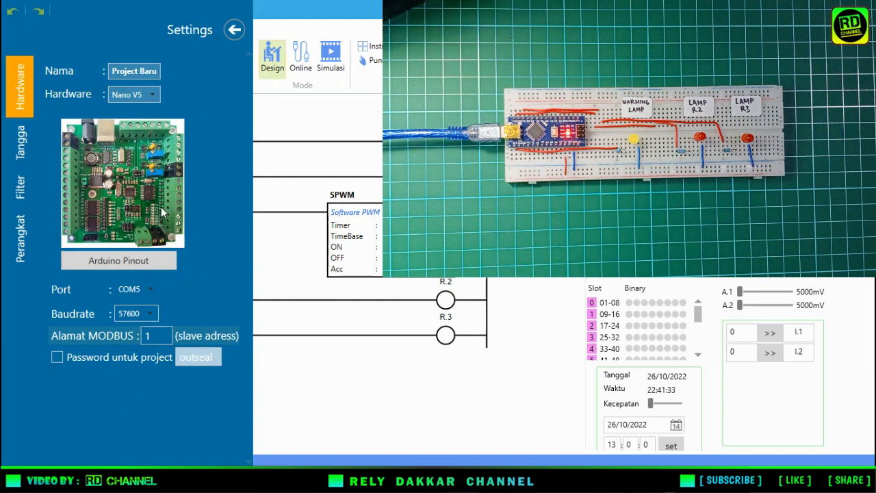
{"action": "left_click", "coordinate": [232, 29]}
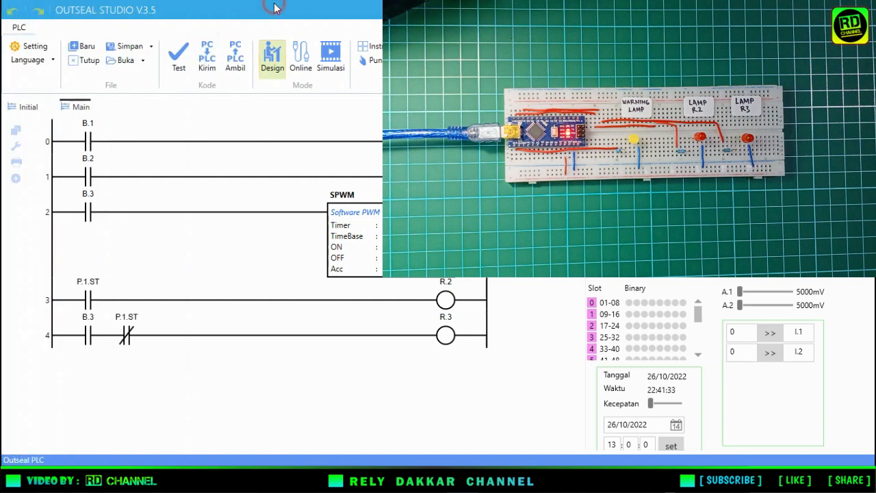
Upload the ladder program from the PC to the PLC and dismiss the upload message.
{"action": "left_click", "coordinate": [208, 60]}
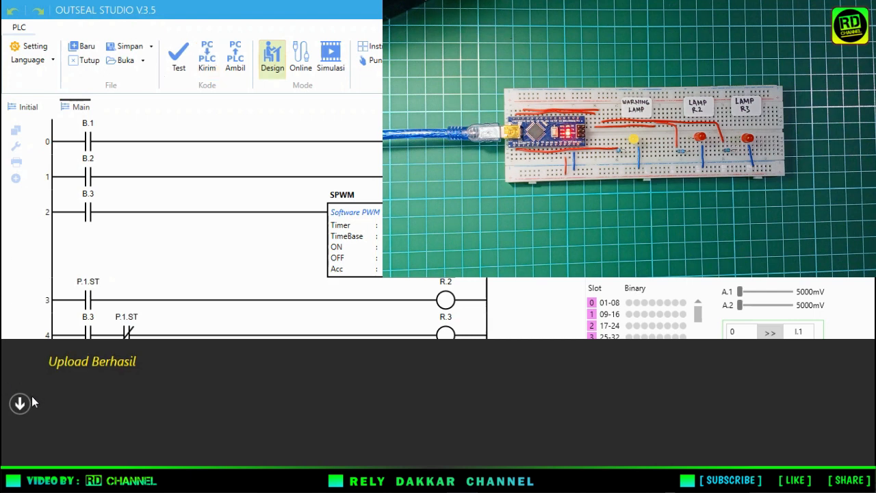
{"action": "left_click", "coordinate": [20, 403]}
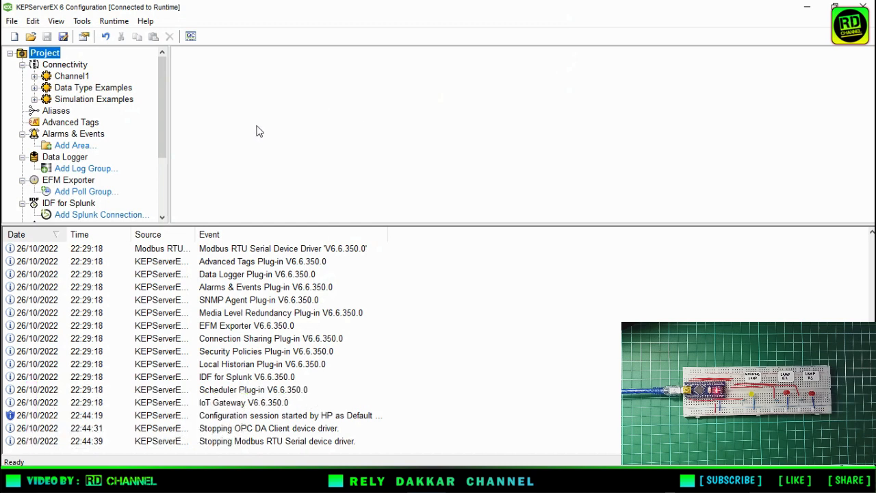
Switch to KEPServerEX and start a new channel under Connectivity with the Modbus RTU Serial driver.
{"action": "left_click", "coordinate": [73, 65]}
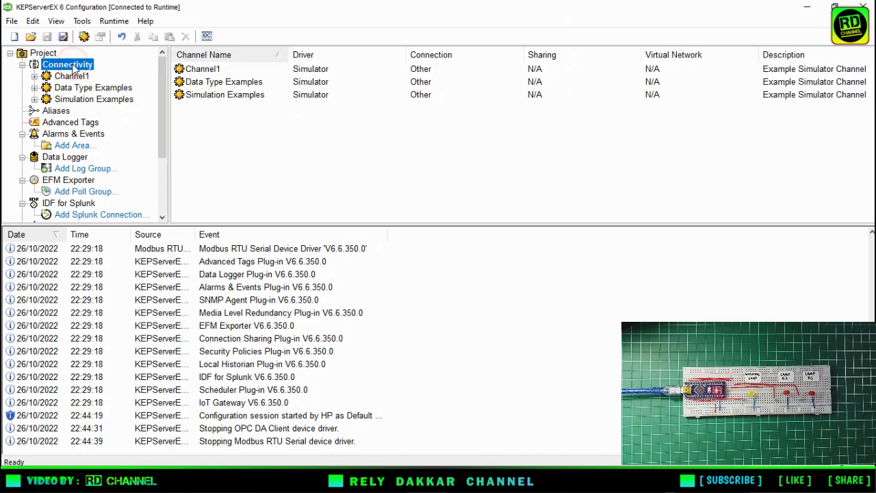
{"action": "right_click", "coordinate": [79, 65]}
{"action": "left_click", "coordinate": [114, 74]}
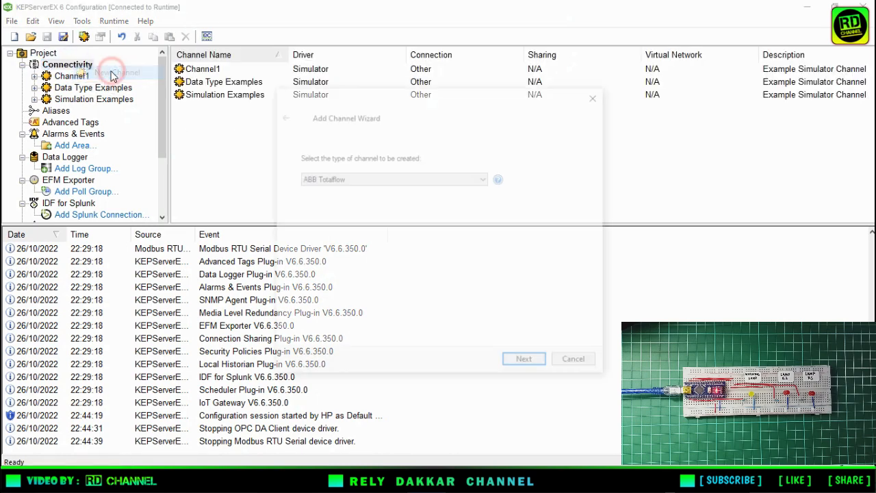
{"action": "left_click", "coordinate": [484, 178]}
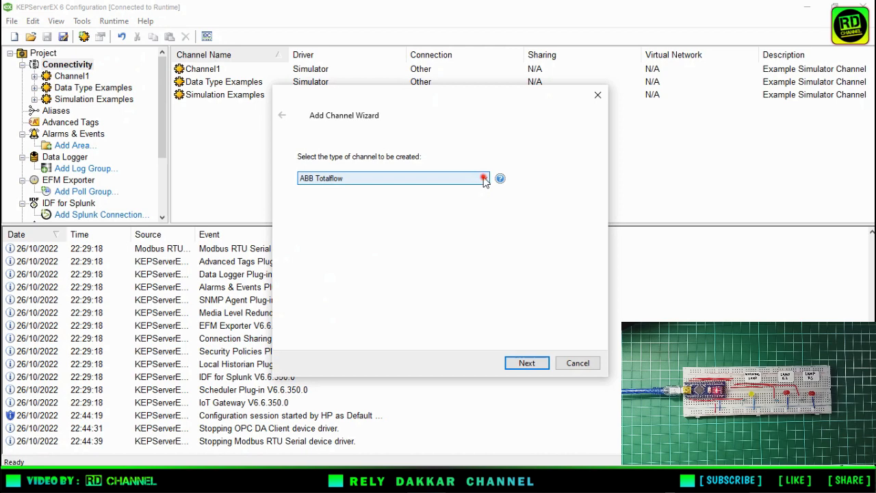
{"action": "scroll", "coordinate": [459, 209], "scroll_direction": "down", "scroll_amount": 9}
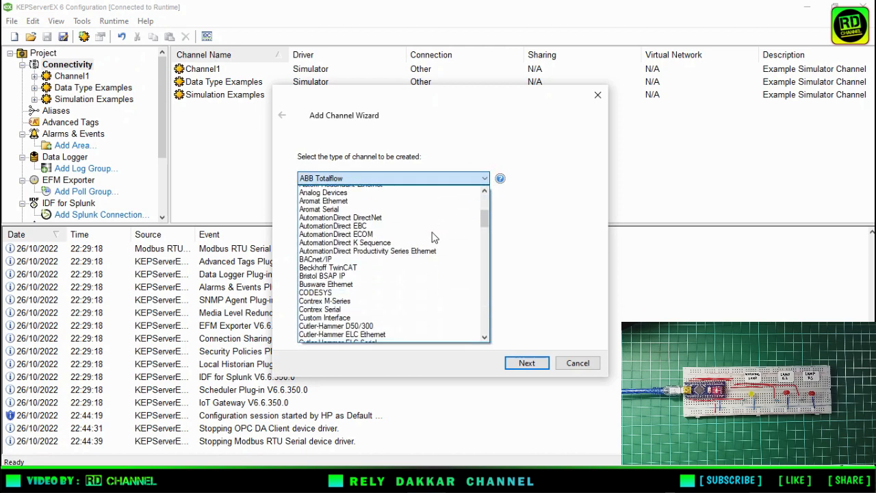
{"action": "scroll", "coordinate": [432, 238], "scroll_direction": "down", "scroll_amount": 8}
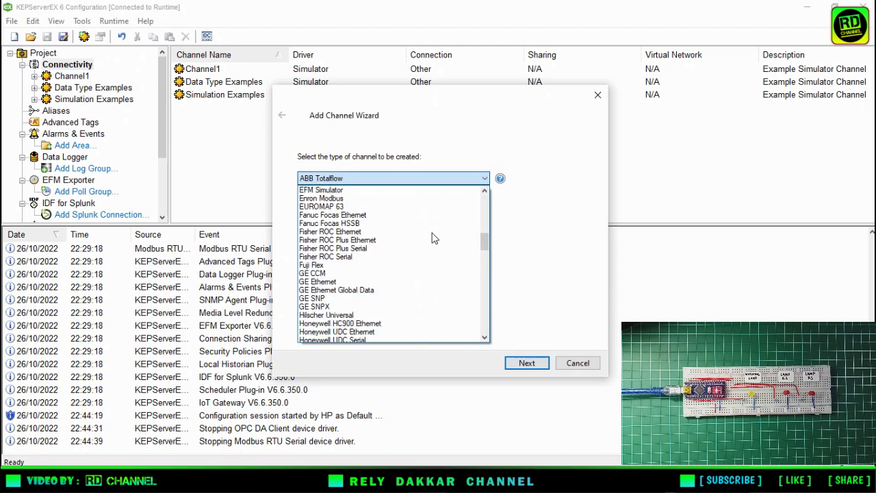
{"action": "scroll", "coordinate": [431, 238], "scroll_direction": "down", "scroll_amount": 7}
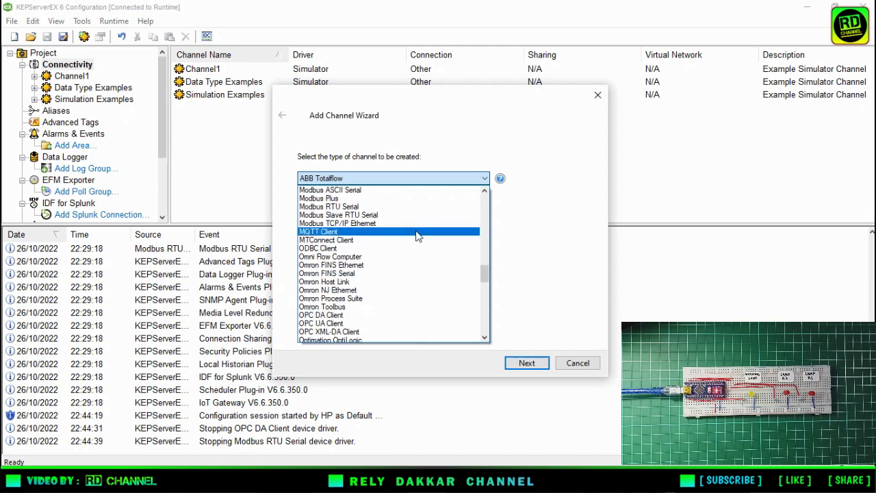
{"action": "left_click", "coordinate": [364, 207]}
{"action": "left_click", "coordinate": [524, 363]}
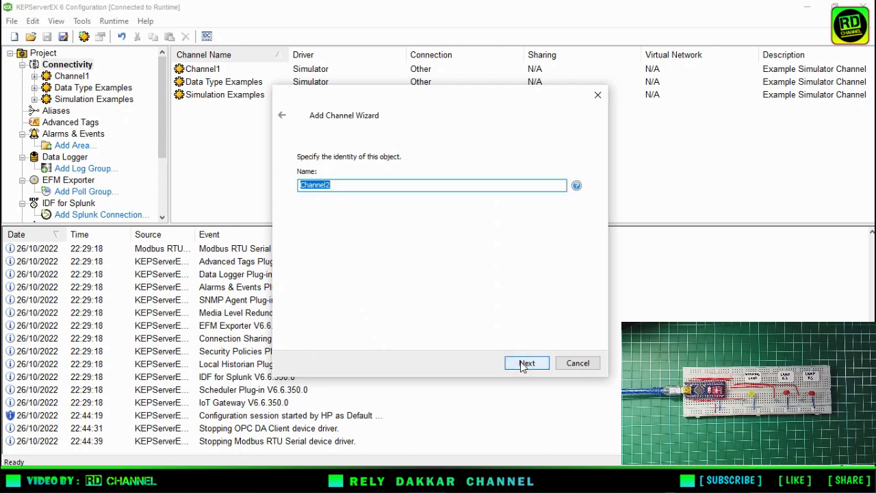
Keep the channel name Channel2 and the default virtual network options, then set COM ID to 5 and baud rate to 57600.
{"action": "left_click", "coordinate": [525, 363]}
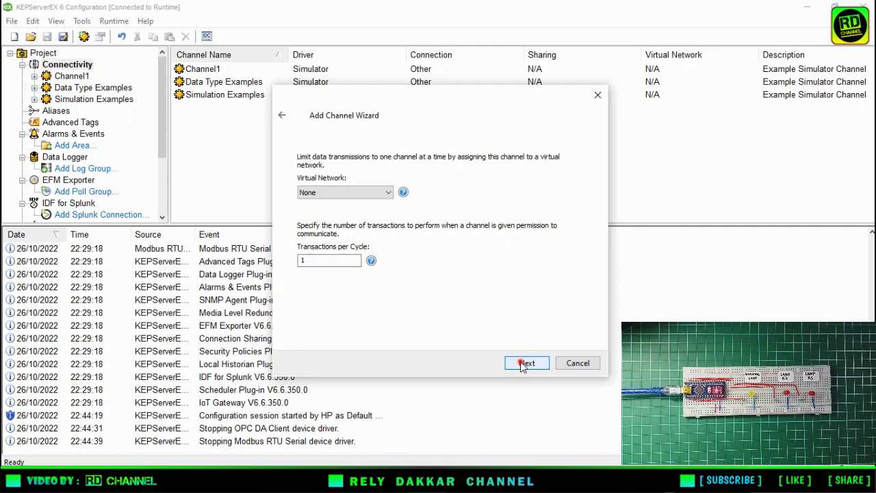
{"action": "left_click", "coordinate": [524, 364]}
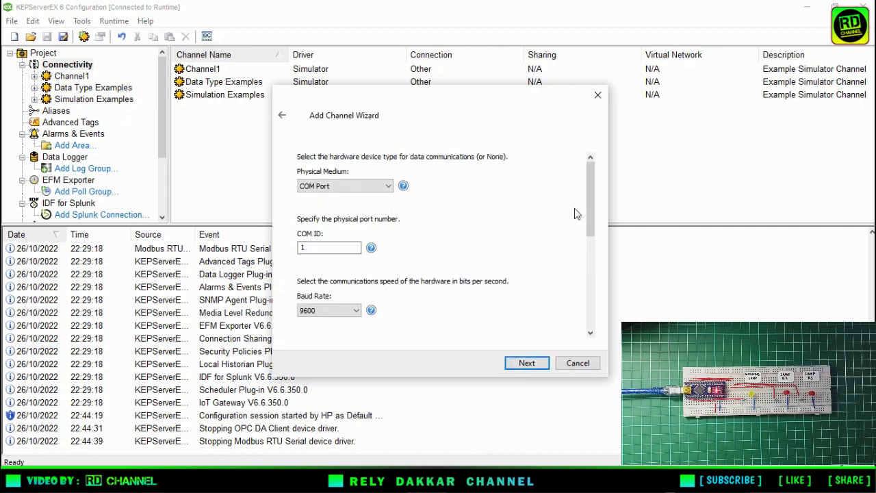
{"action": "mouse_move", "coordinate": [590, 177]}
{"action": "left_mouse_down"}
{"action": "mouse_move", "coordinate": [590, 194]}
{"action": "mouse_move", "coordinate": [584, 178]}
{"action": "left_mouse_up"}
{"action": "double_click", "coordinate": [338, 247]}
{"action": "left_click", "coordinate": [356, 311]}
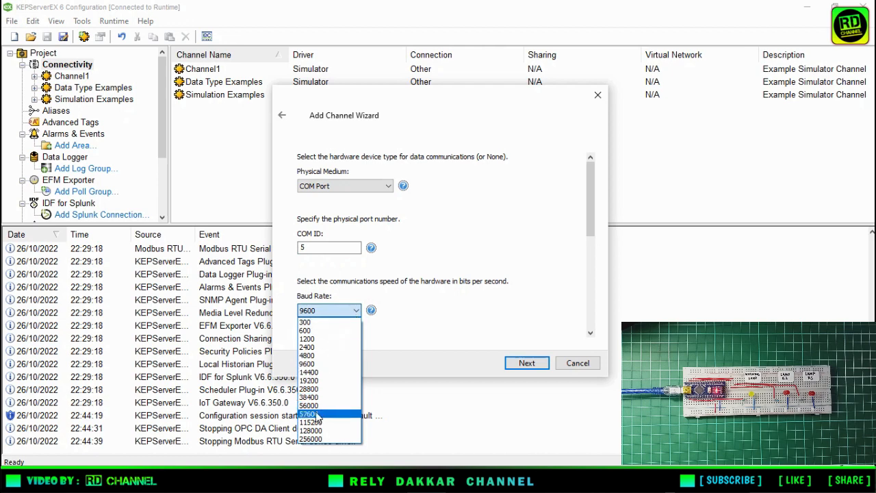
{"action": "left_click", "coordinate": [307, 414]}
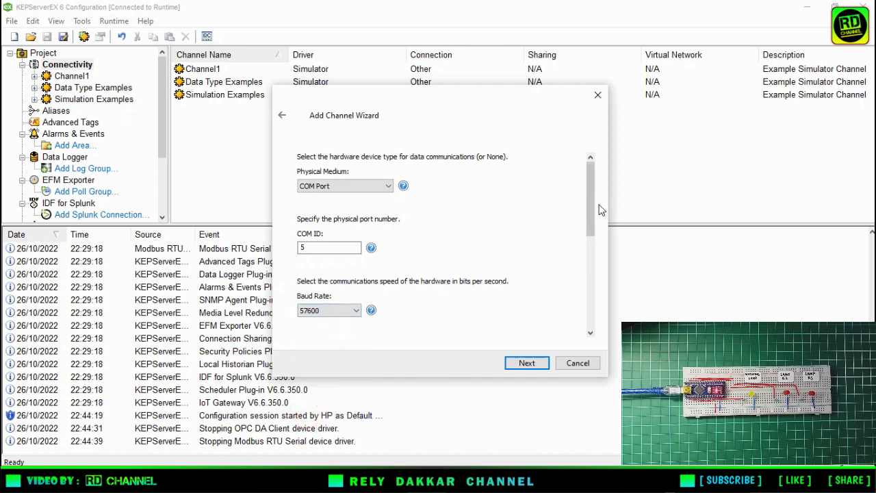
Set the channel's parity to None, keeping 8 data bits, 1 stop bit and no flow control.
{"action": "left_click_drag", "start_coordinate": [591, 212], "coordinate": [586, 275]}
{"action": "left_click", "coordinate": [354, 255]}
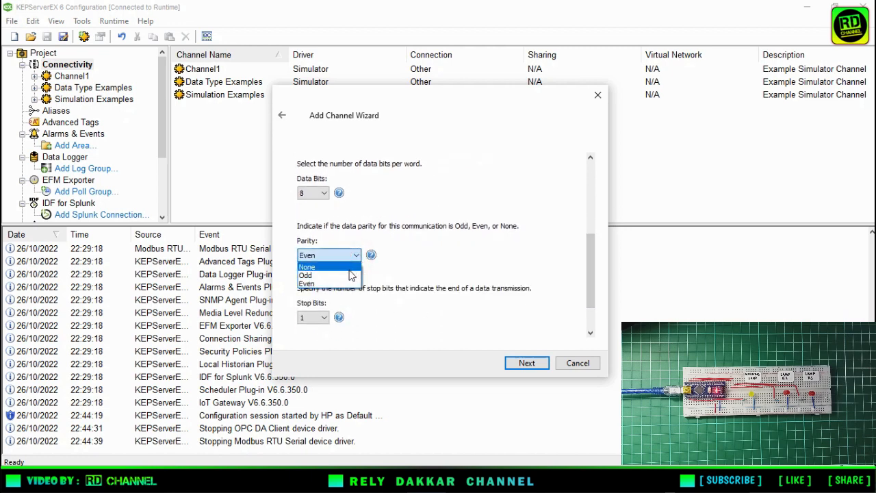
{"action": "left_click", "coordinate": [349, 268]}
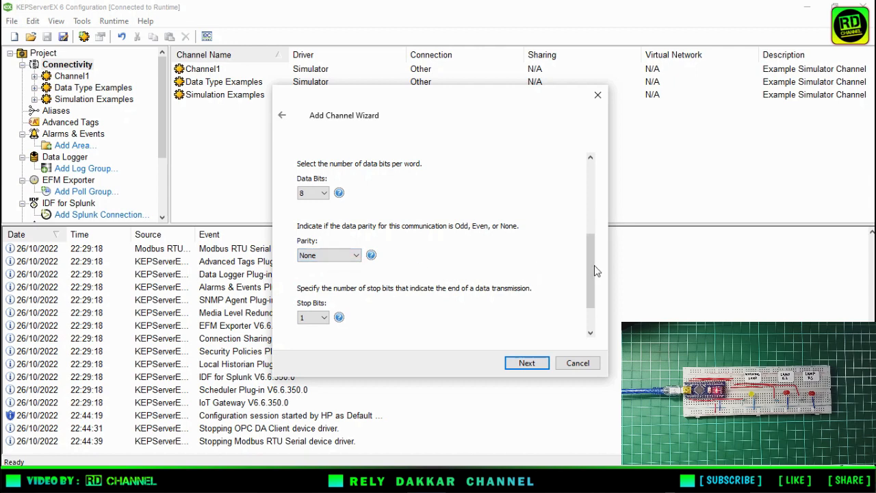
{"action": "left_click_drag", "start_coordinate": [591, 266], "coordinate": [592, 301]}
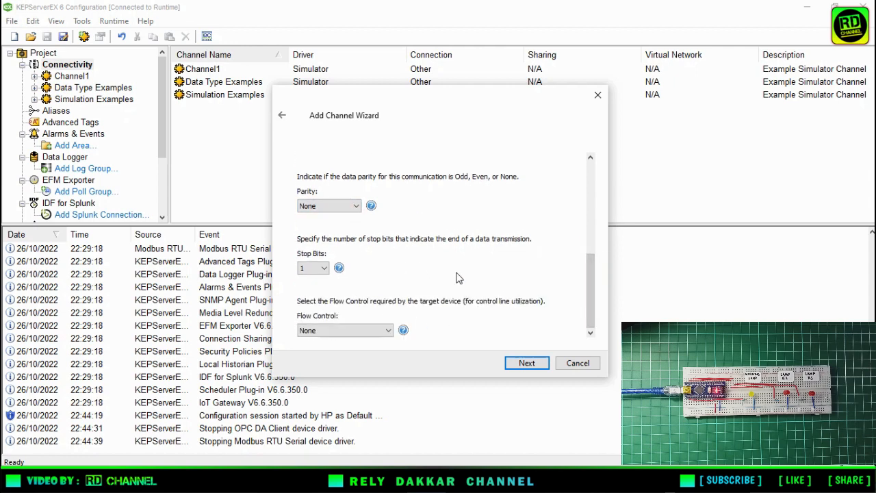
{"action": "left_click", "coordinate": [527, 366]}
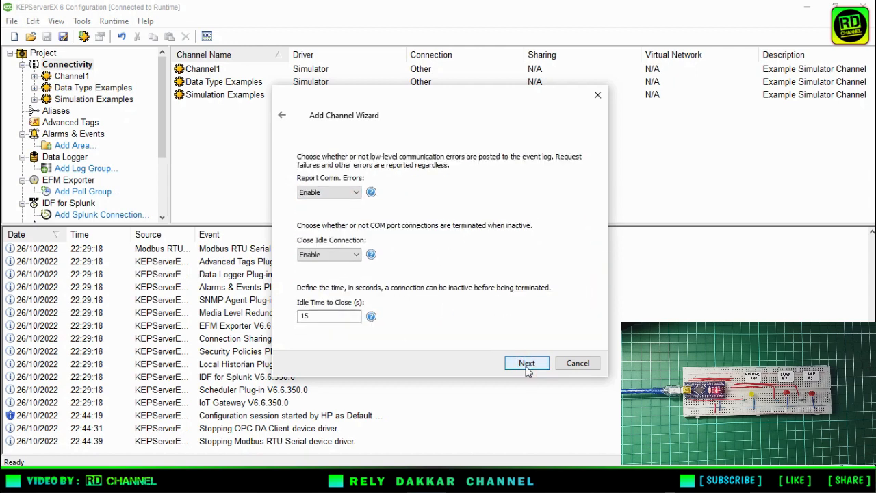
Accept the default communication, write optimization and floating-point options, review the channel summary and finish creating Channel2.
{"action": "left_click", "coordinate": [527, 365]}
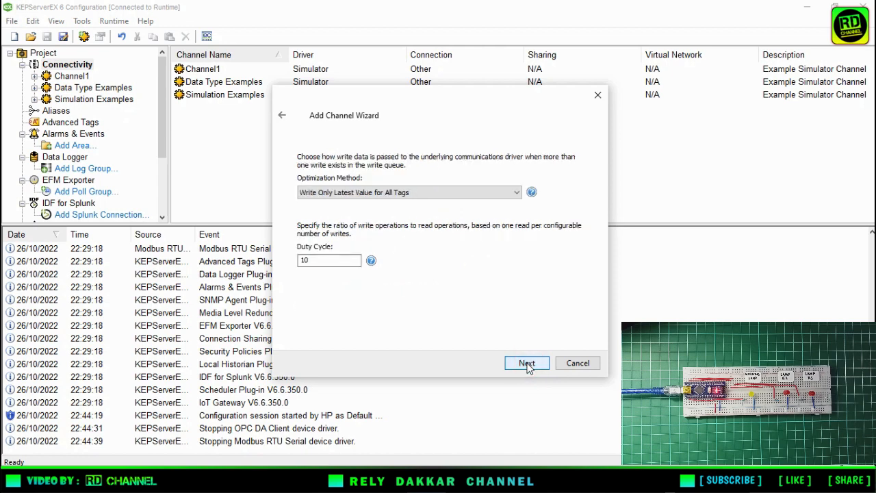
{"action": "left_click", "coordinate": [527, 364]}
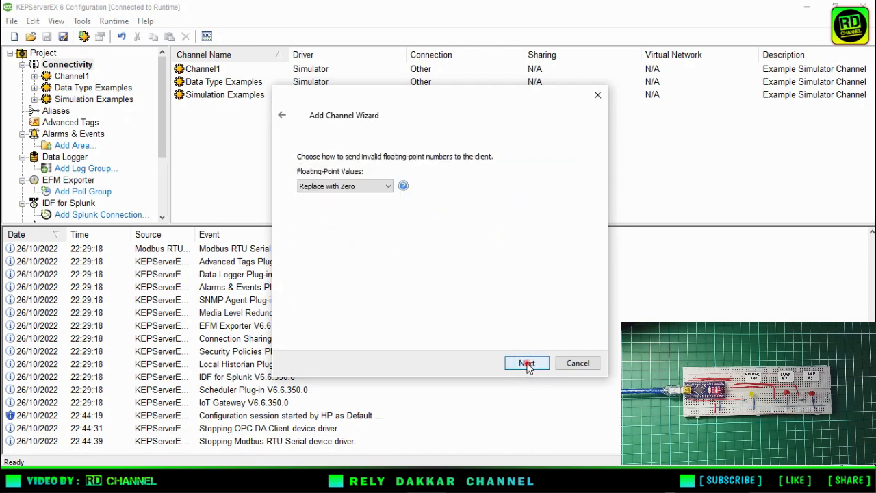
{"action": "left_click", "coordinate": [527, 365]}
{"action": "mouse_move", "coordinate": [587, 192]}
{"action": "left_mouse_down"}
{"action": "mouse_move", "coordinate": [579, 253]}
{"action": "mouse_move", "coordinate": [577, 186]}
{"action": "left_mouse_up"}
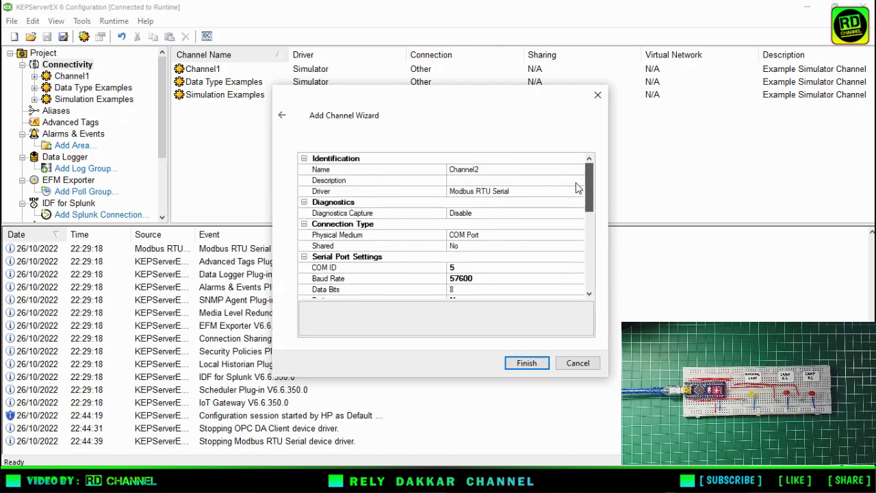
{"action": "left_click", "coordinate": [526, 365]}
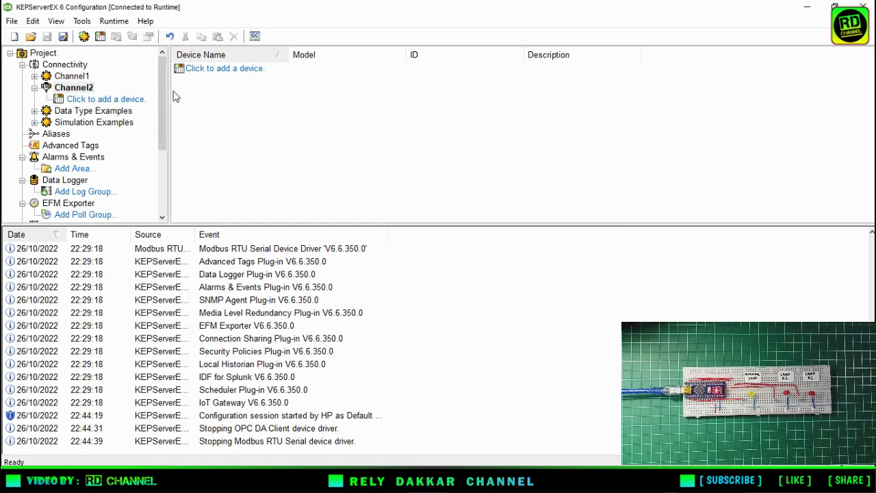
Start adding a device to Channel2 and name it ModbusRTU.
{"action": "left_click", "coordinate": [126, 101]}
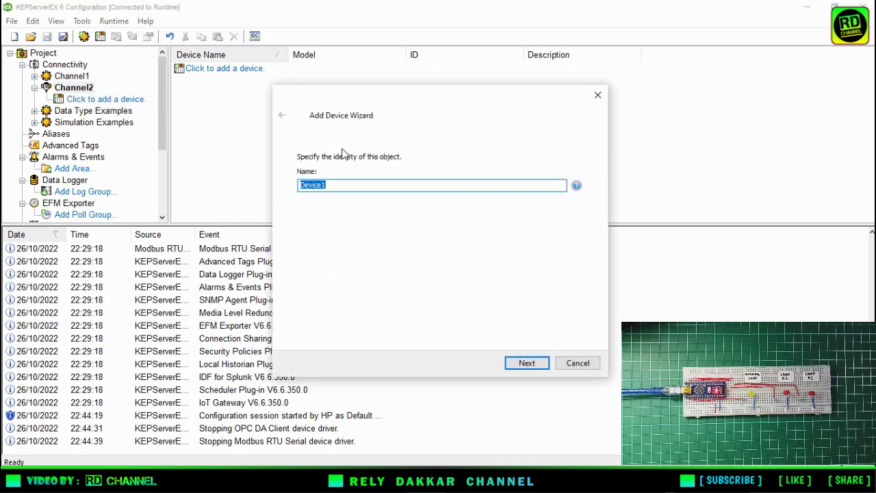
{"action": "left_click_drag", "start_coordinate": [441, 99], "coordinate": [438, 91]}
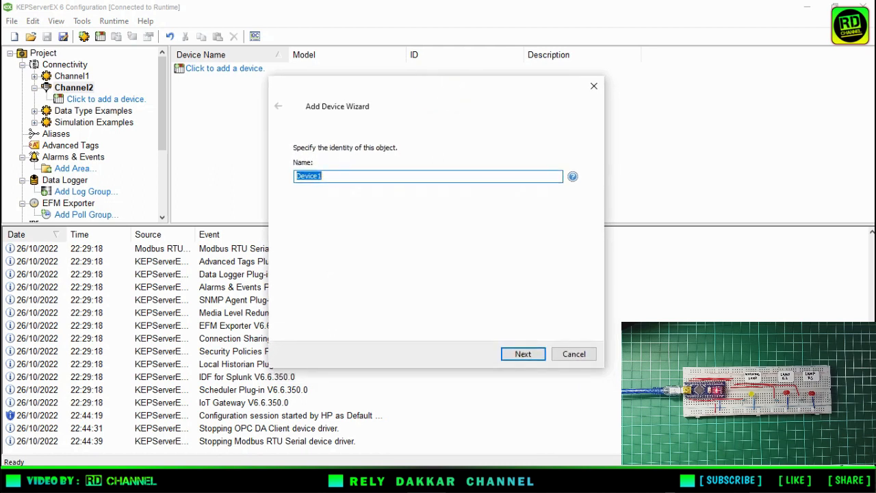
{"action": "type", "text": "ModbusRTU"}
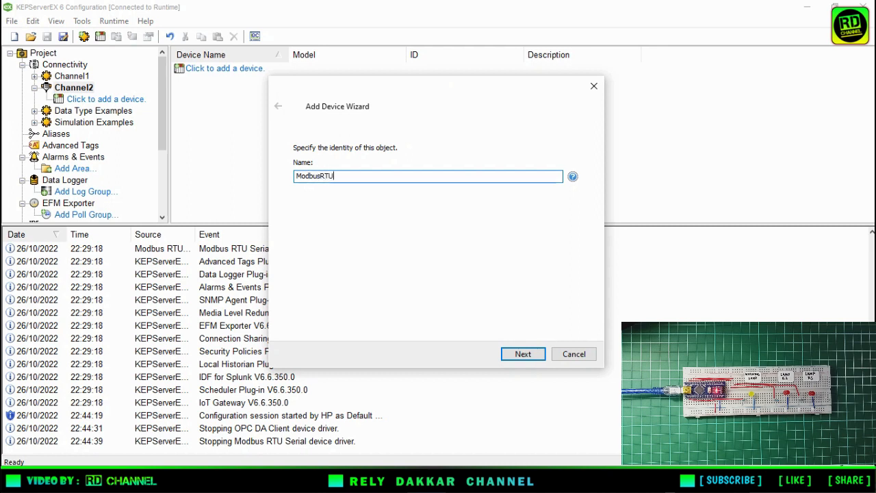
{"action": "left_click", "coordinate": [522, 354]}
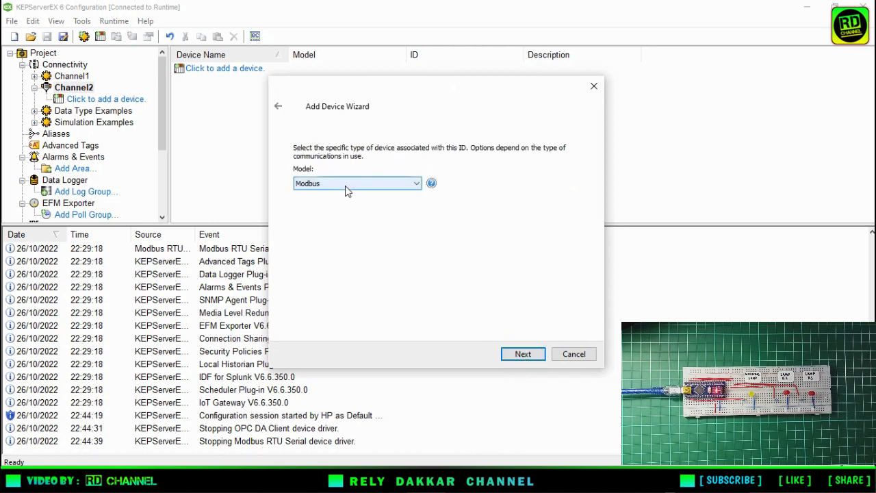
Keep the Modbus model, decimal device ID 1, client-specified scan rate, default timing and disabled demotion on failure for the new device.
{"action": "left_click", "coordinate": [517, 355]}
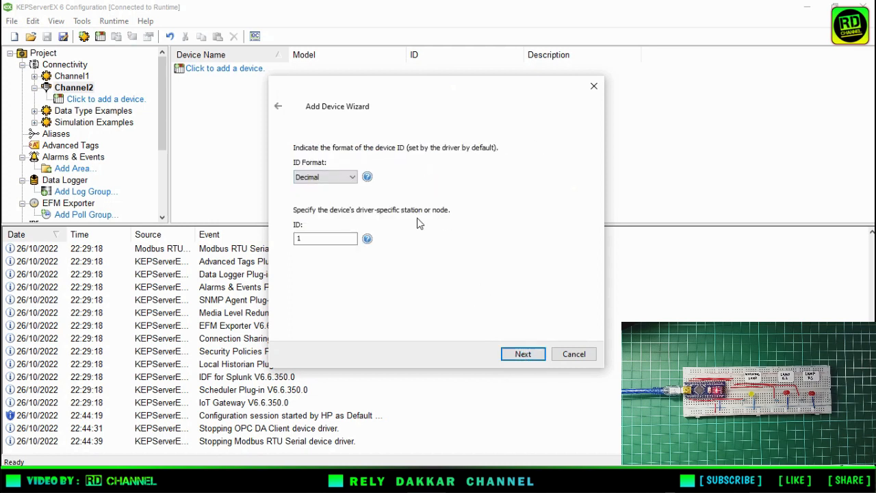
{"action": "left_click", "coordinate": [525, 357]}
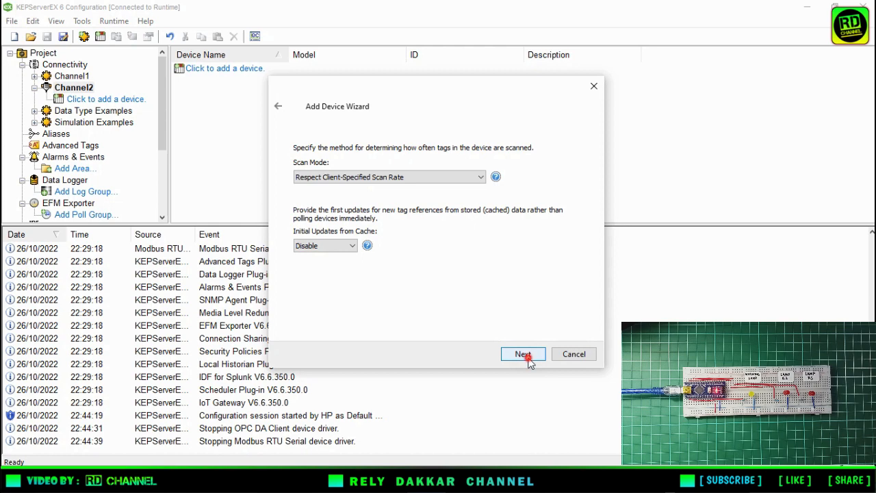
{"action": "left_click", "coordinate": [525, 355]}
{"action": "left_click", "coordinate": [527, 357]}
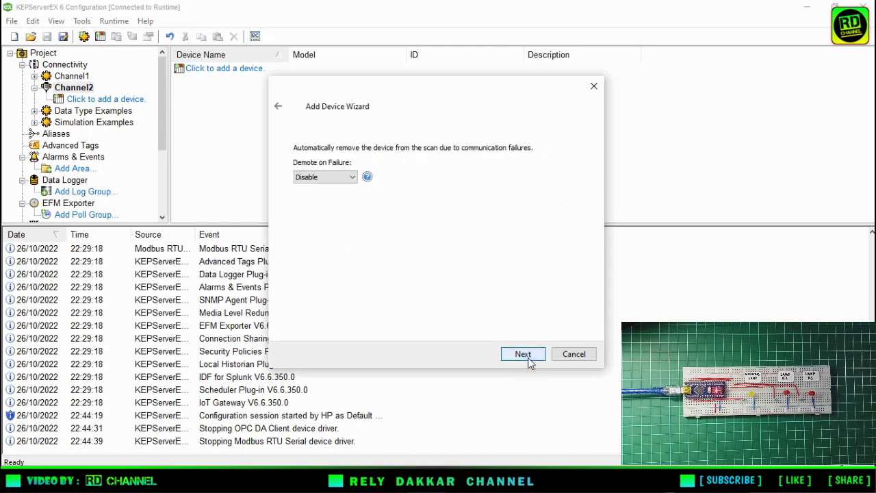
{"action": "left_click", "coordinate": [529, 357]}
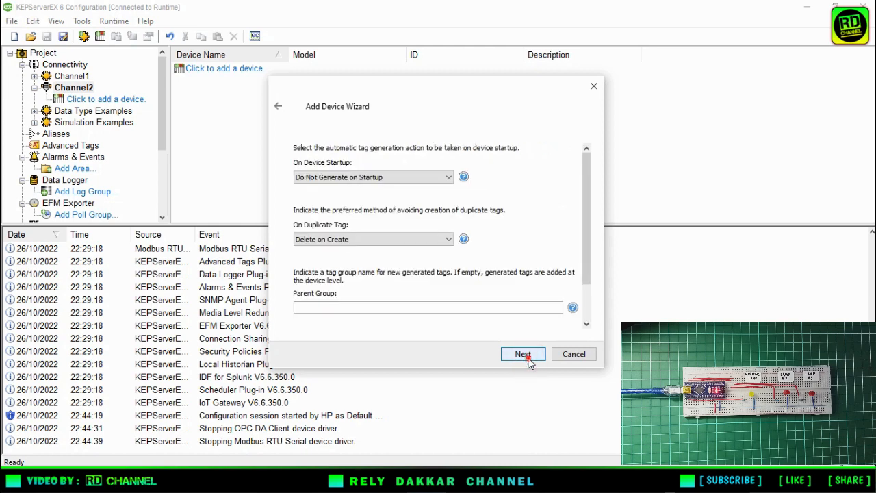
Accept the device's default tag generation, zero-based addressing and Modbus byte and word order settings.
{"action": "left_click", "coordinate": [525, 355]}
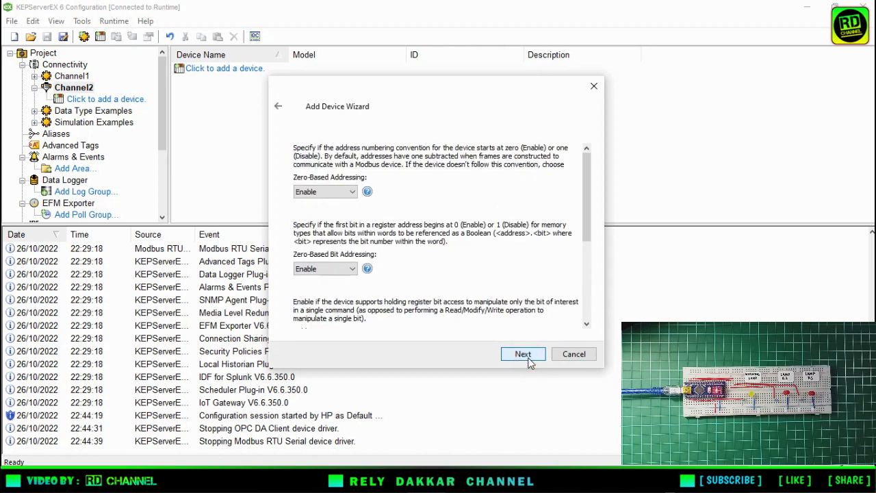
{"action": "left_click", "coordinate": [524, 354]}
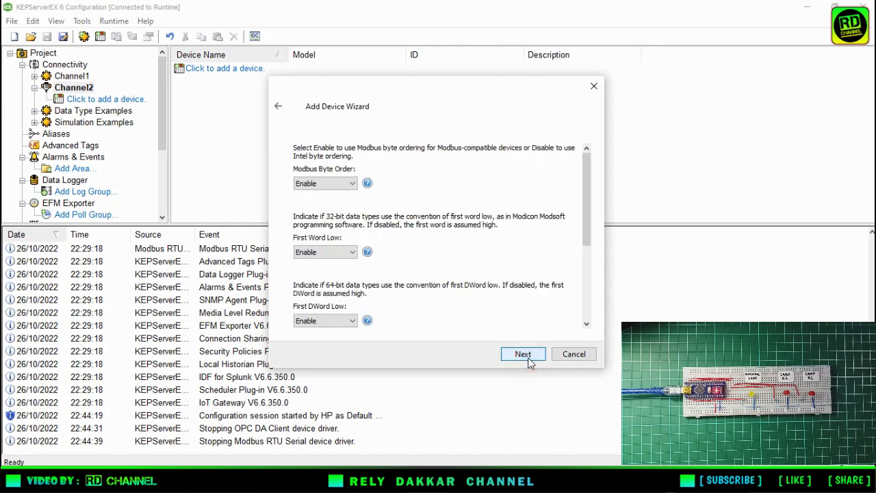
{"action": "left_click_drag", "start_coordinate": [582, 218], "coordinate": [584, 301]}
{"action": "left_click", "coordinate": [523, 354]}
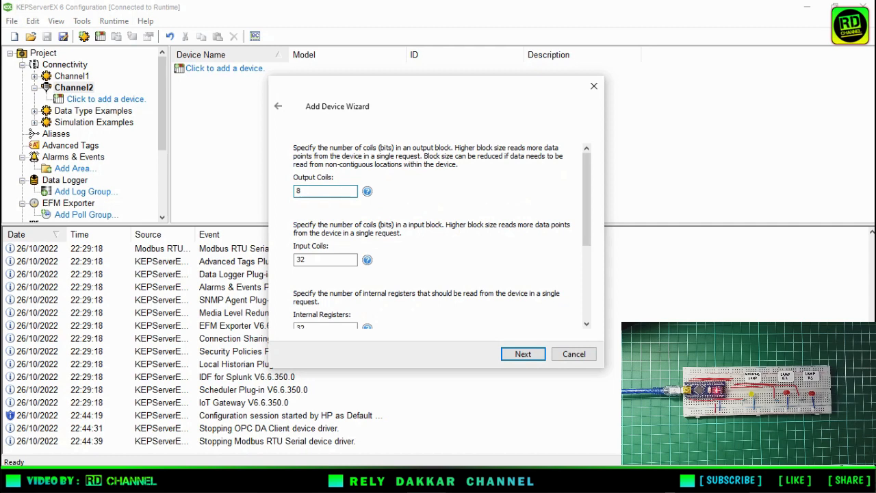
Set the device's output coil and input coil block sizes to 8, keeping the remaining block sizes.
{"action": "left_click_drag", "start_coordinate": [319, 257], "coordinate": [278, 257]}
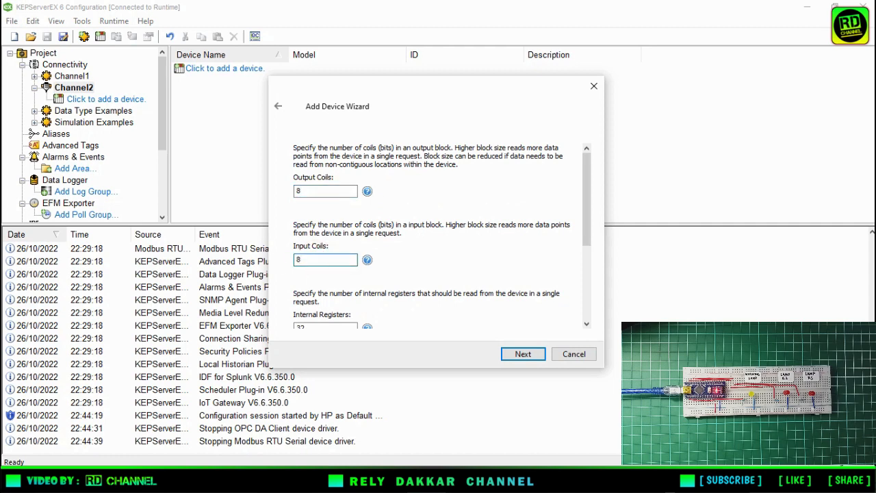
{"action": "left_click", "coordinate": [589, 213]}
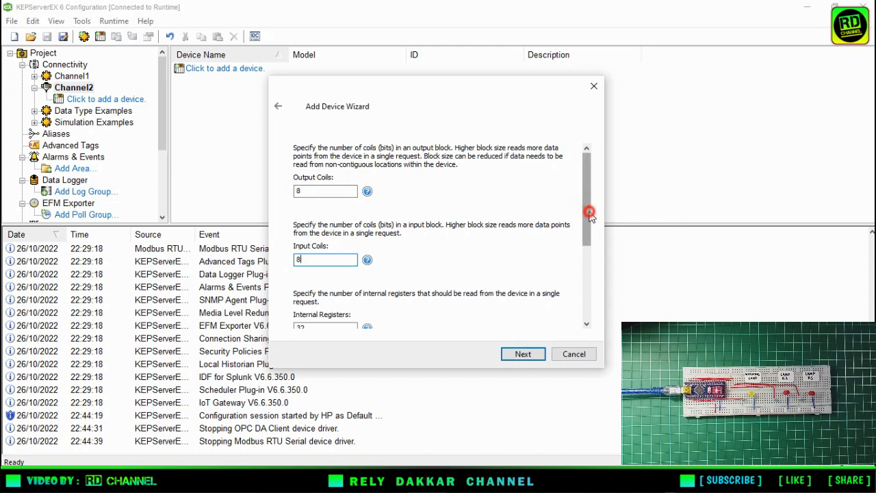
{"action": "left_click_drag", "start_coordinate": [590, 213], "coordinate": [585, 291]}
{"action": "left_click", "coordinate": [518, 357]}
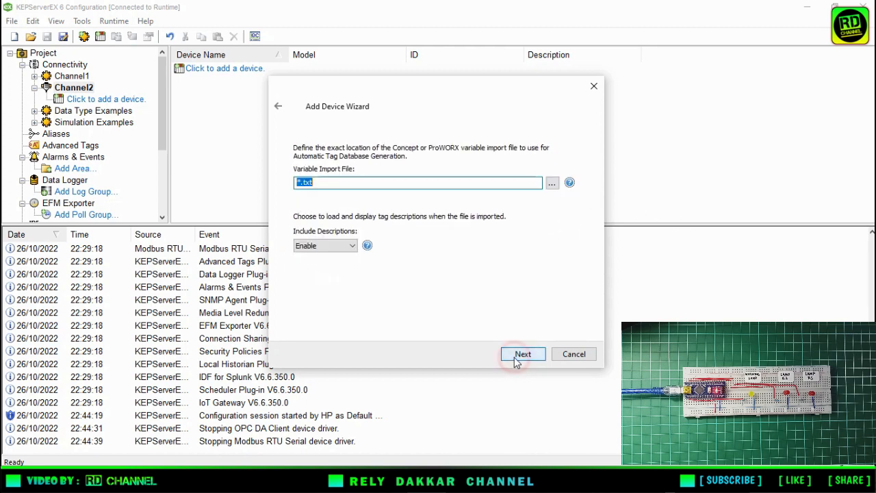
Accept the default variable import and error handling options, review the device summary and finish creating ModbusRTU.
{"action": "left_click", "coordinate": [522, 354]}
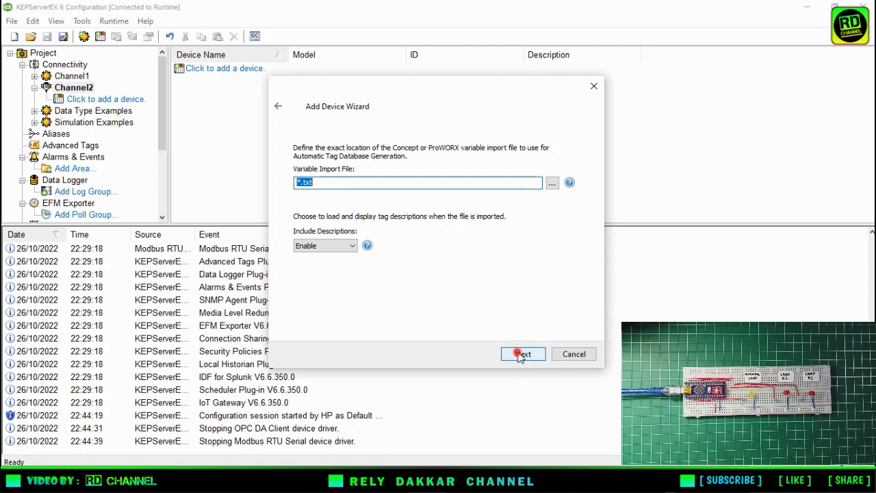
{"action": "left_click", "coordinate": [521, 355]}
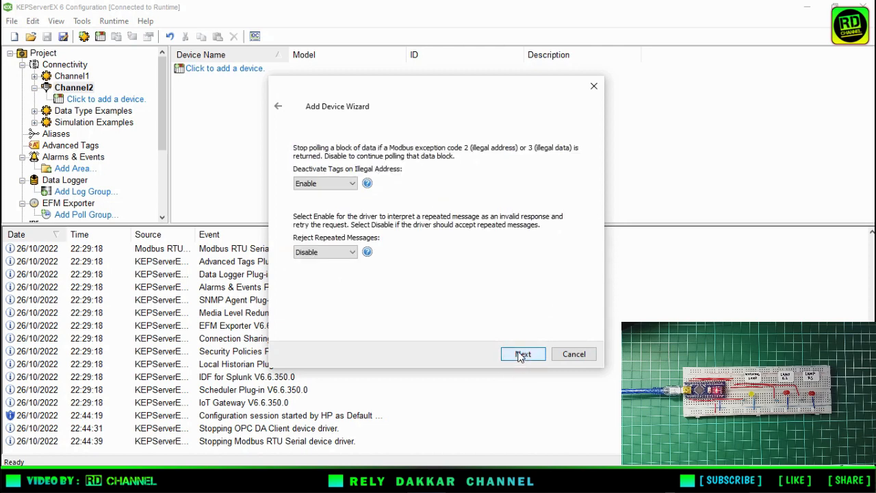
{"action": "left_click", "coordinate": [522, 354]}
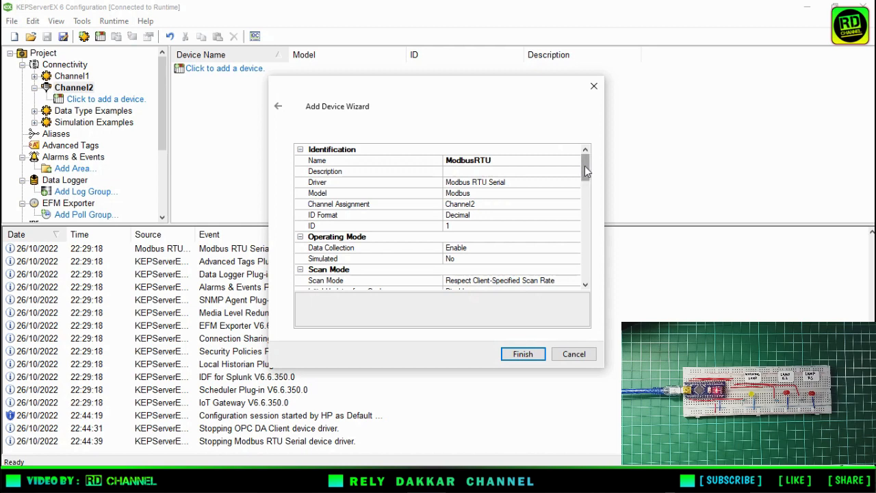
{"action": "mouse_move", "coordinate": [585, 165]}
{"action": "left_mouse_down"}
{"action": "mouse_move", "coordinate": [585, 179]}
{"action": "mouse_move", "coordinate": [582, 160]}
{"action": "left_mouse_up"}
{"action": "left_click", "coordinate": [527, 354]}
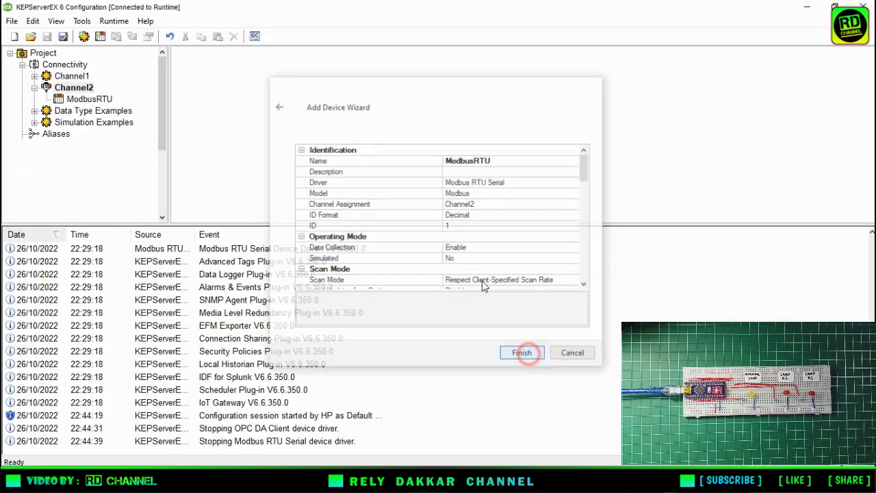
Add a static tag named B1 with address 00129 to the ModbusRTU device, leaving its description empty.
{"action": "left_click", "coordinate": [313, 120]}
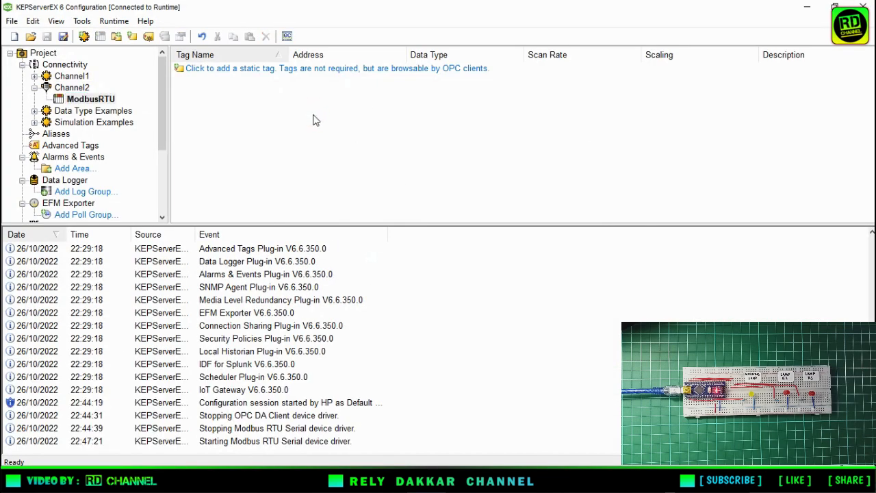
{"action": "right_click", "coordinate": [230, 105]}
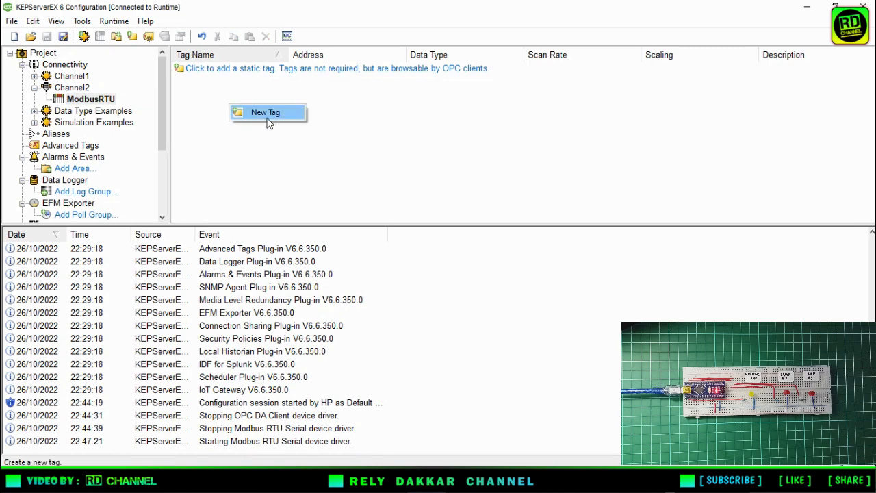
{"action": "left_click", "coordinate": [267, 114]}
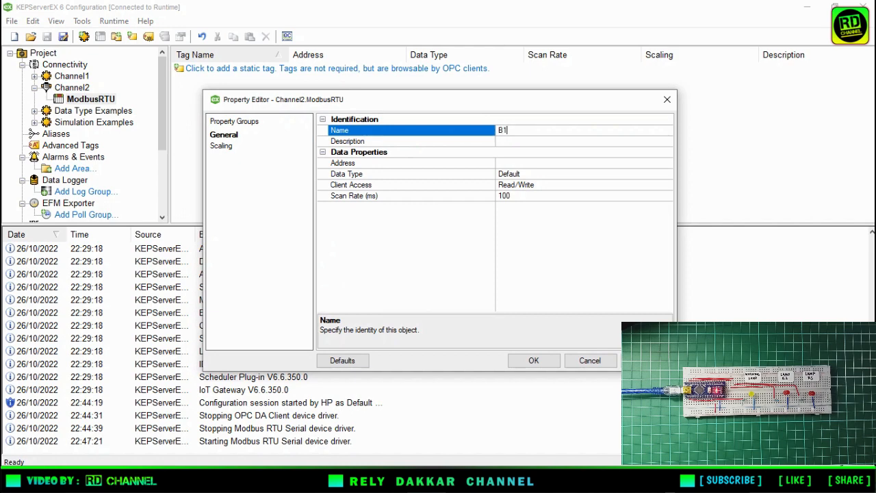
{"action": "left_click", "coordinate": [541, 141]}
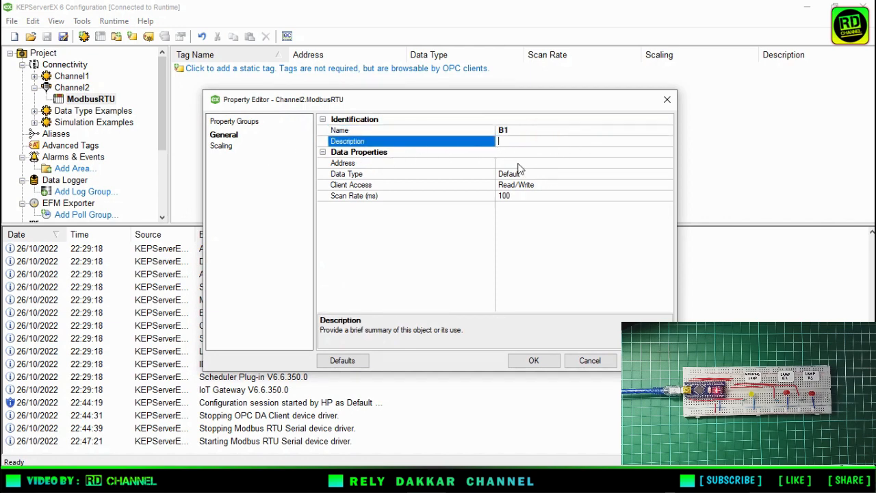
{"action": "left_click", "coordinate": [518, 163]}
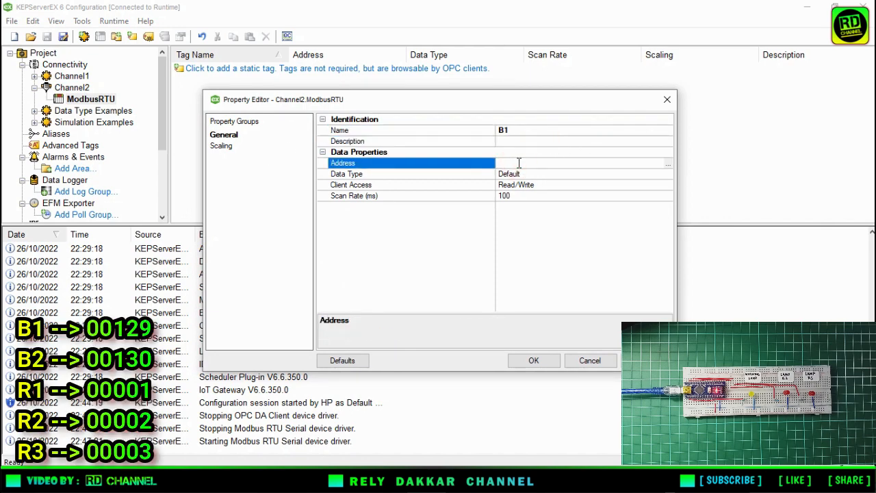
{"action": "left_click", "coordinate": [519, 163]}
{"action": "left_click_drag", "start_coordinate": [502, 102], "coordinate": [519, 62]}
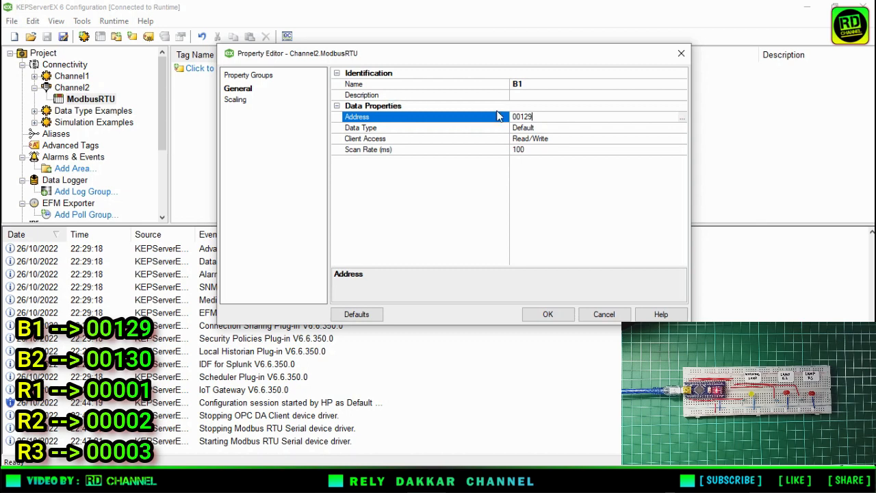
Set the B1 tag's data type to Boolean and save the tag.
{"action": "left_click", "coordinate": [485, 56]}
{"action": "left_click_drag", "start_coordinate": [485, 56], "coordinate": [380, 37]}
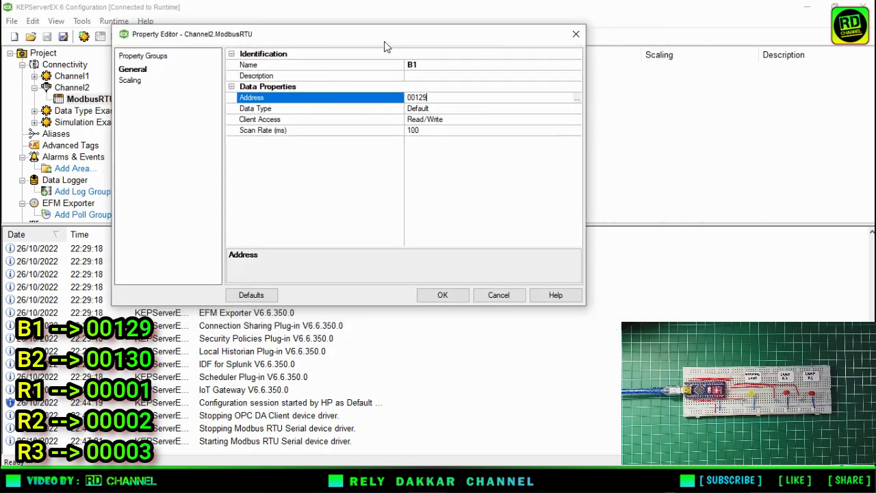
{"action": "left_click", "coordinate": [455, 108]}
{"action": "left_click", "coordinate": [577, 110]}
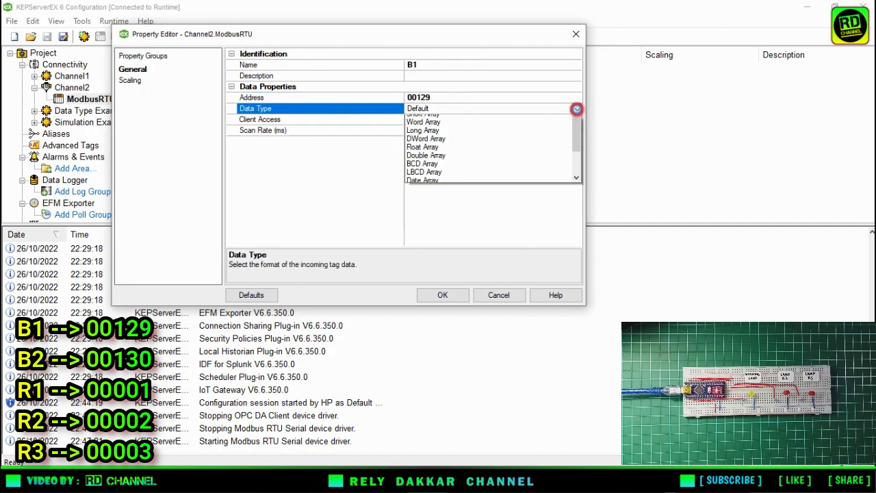
{"action": "left_click", "coordinate": [533, 136]}
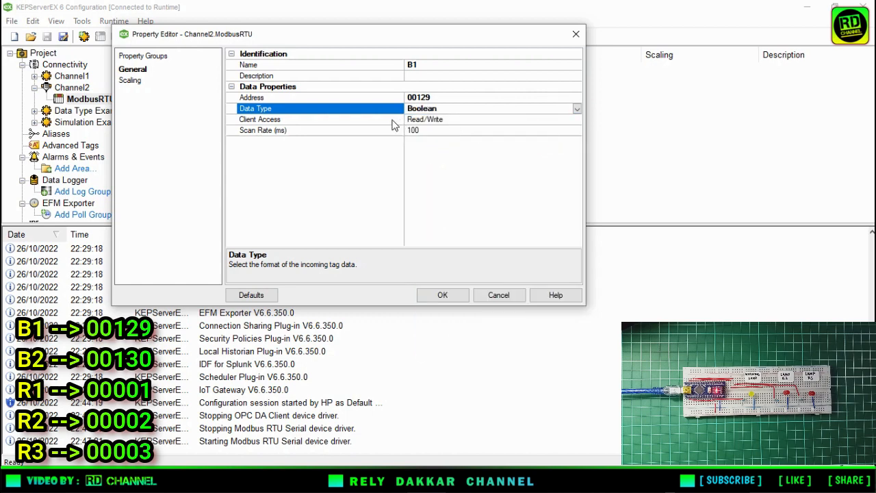
{"action": "left_click", "coordinate": [444, 296]}
Duplicate the B1 tag within the ModbusRTU device.
{"action": "left_click", "coordinate": [427, 150]}
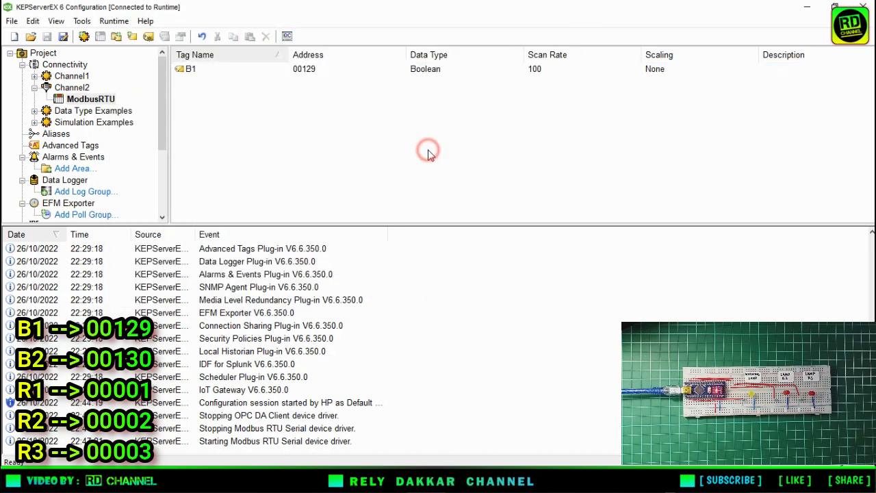
{"action": "left_click", "coordinate": [191, 71]}
{"action": "right_click", "coordinate": [191, 71]}
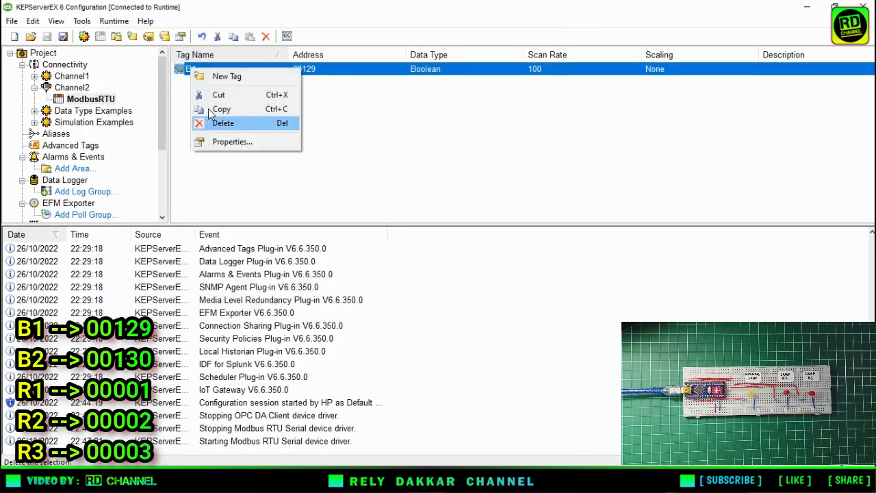
{"action": "left_click", "coordinate": [207, 109]}
{"action": "right_click", "coordinate": [242, 137]}
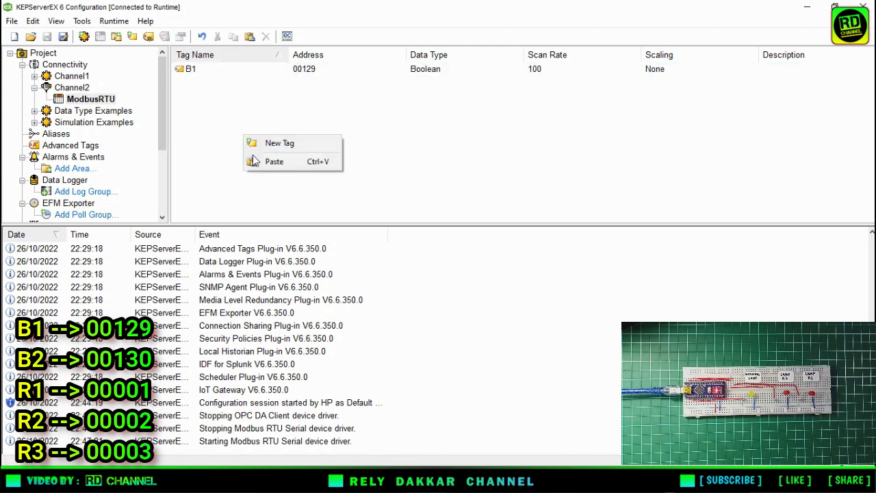
{"action": "left_click", "coordinate": [258, 163]}
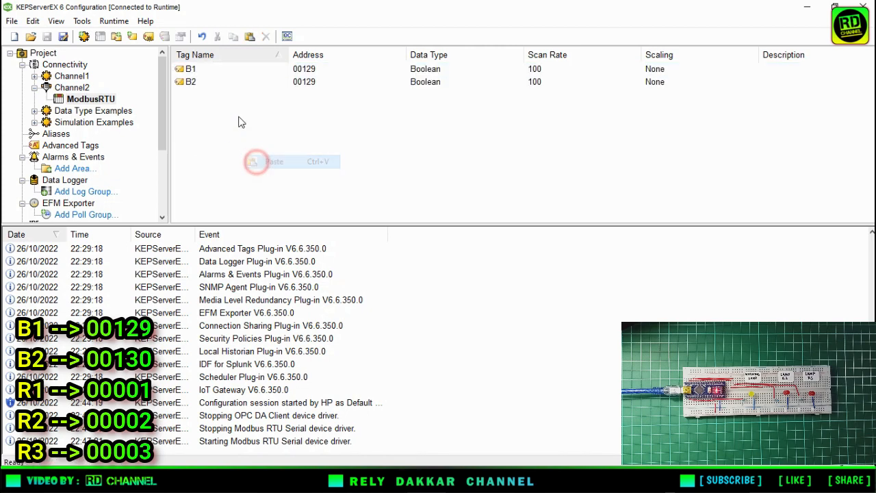
Change the address of the B2 tag to 00130 and save it.
{"action": "double_click", "coordinate": [191, 82]}
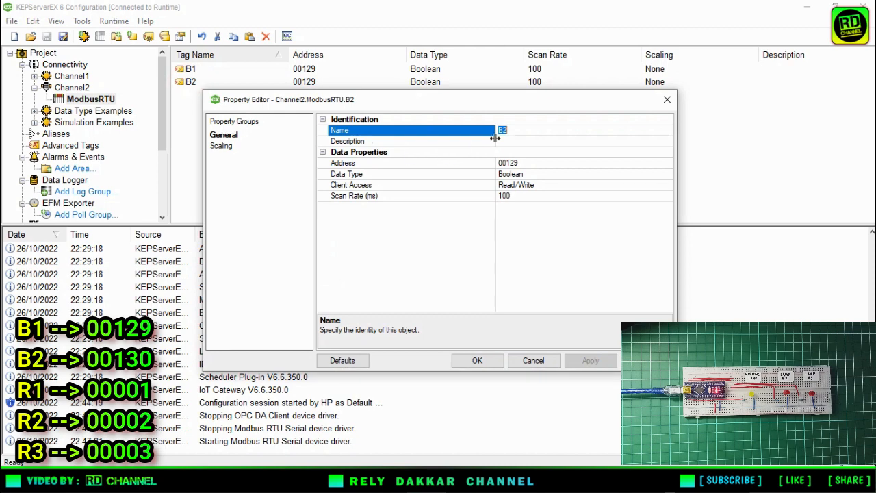
{"action": "left_click", "coordinate": [533, 163]}
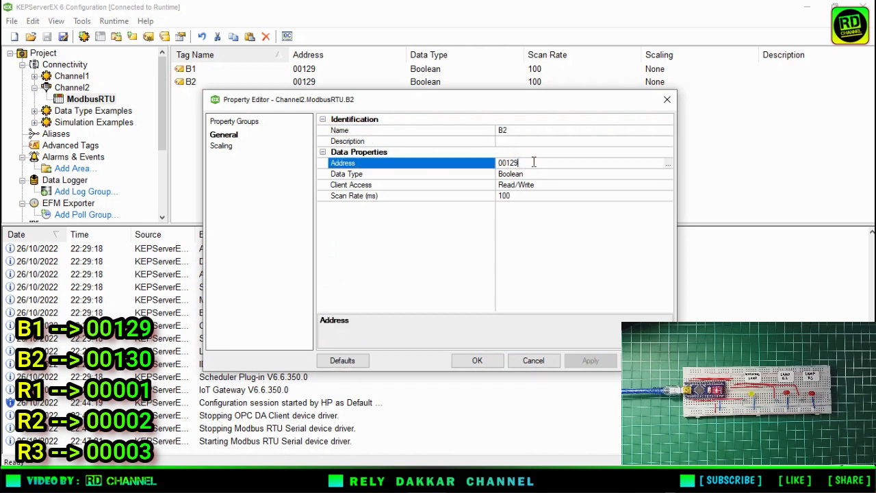
{"action": "key", "text": "BackSpace"}
{"action": "type", "text": "3"}
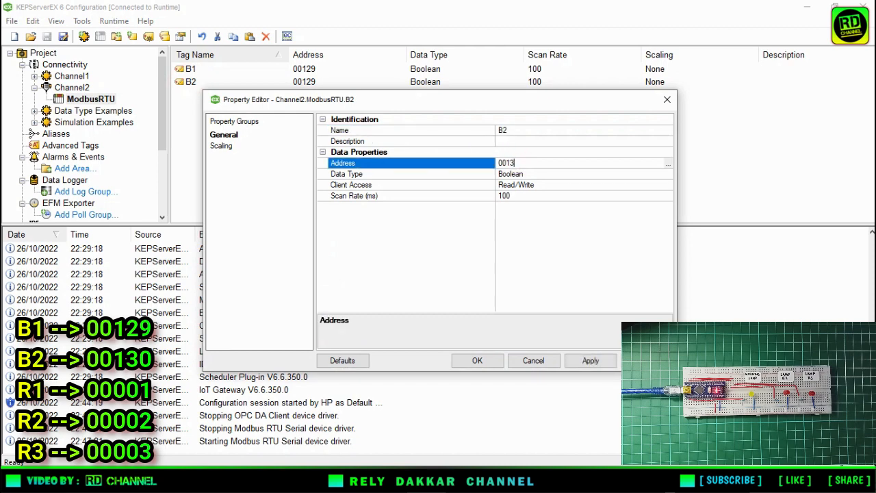
{"action": "type", "text": "0"}
{"action": "left_click", "coordinate": [493, 363]}
{"action": "left_click", "coordinate": [334, 137]}
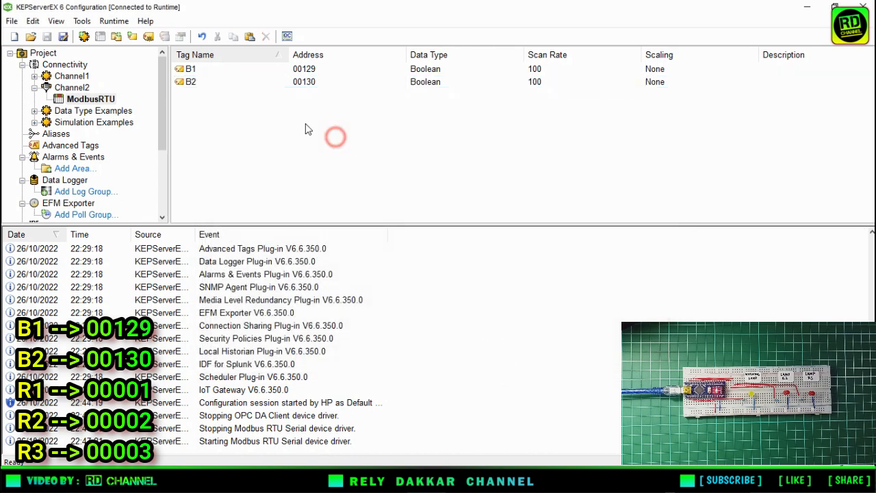
Add a new tag named R1 with address 00001 to the ModbusRTU device.
{"action": "right_click", "coordinate": [301, 125]}
{"action": "left_click", "coordinate": [334, 131]}
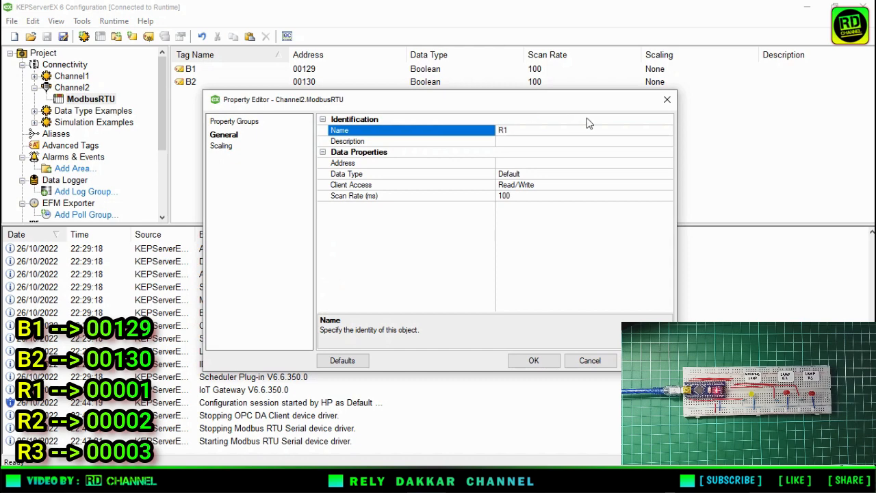
{"action": "left_click", "coordinate": [524, 165]}
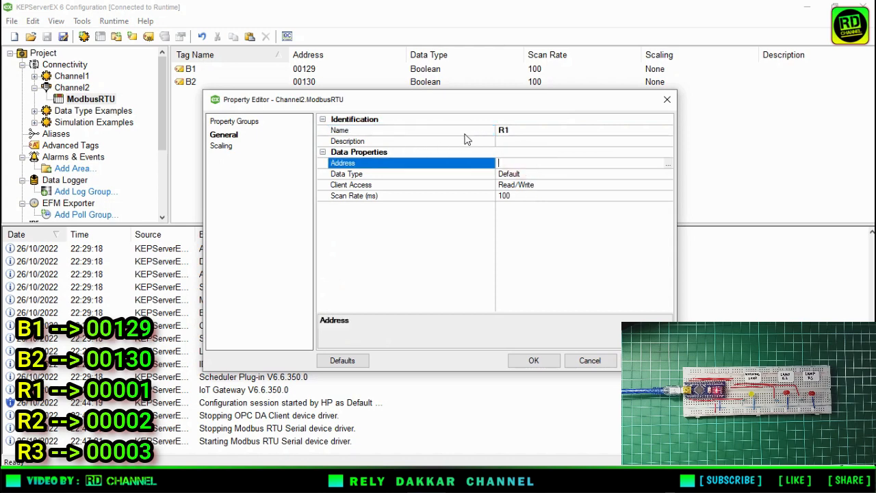
{"action": "left_click", "coordinate": [508, 161]}
{"action": "left_click", "coordinate": [644, 186]}
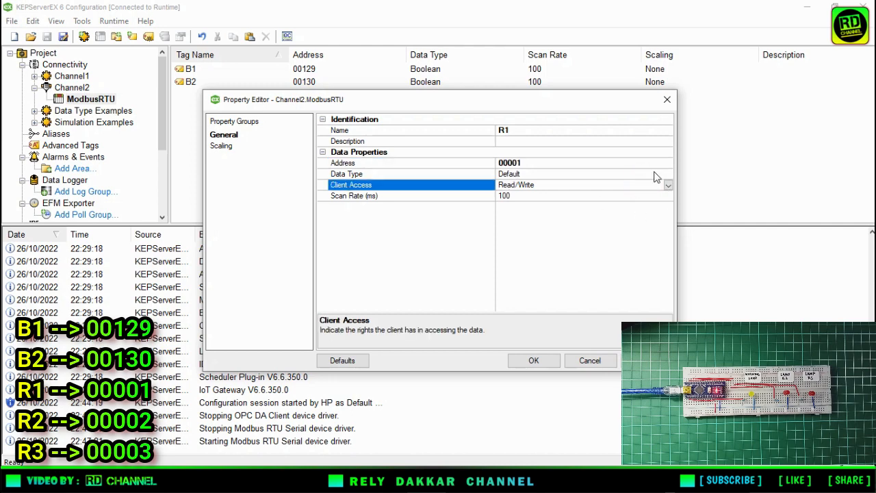
Set the R1 tag's data type to Boolean and client access to Read Only, and save the tag.
{"action": "left_click", "coordinate": [654, 175]}
{"action": "left_click", "coordinate": [667, 174]}
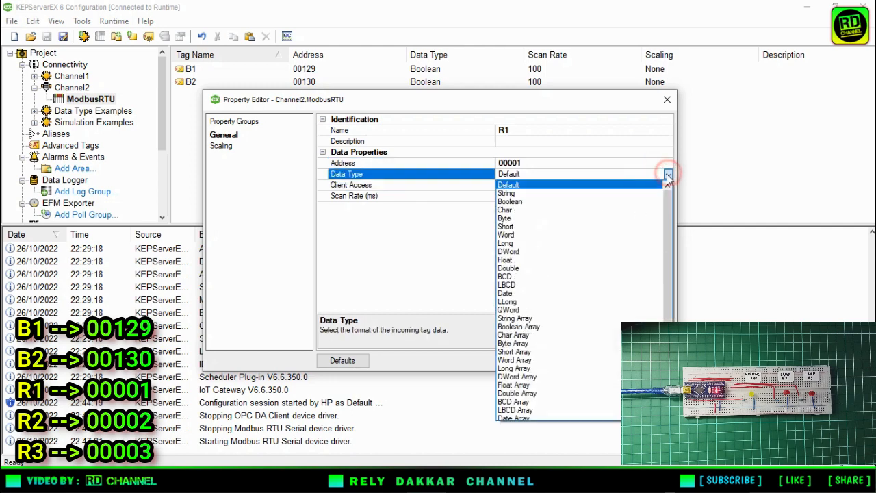
{"action": "left_click", "coordinate": [637, 202]}
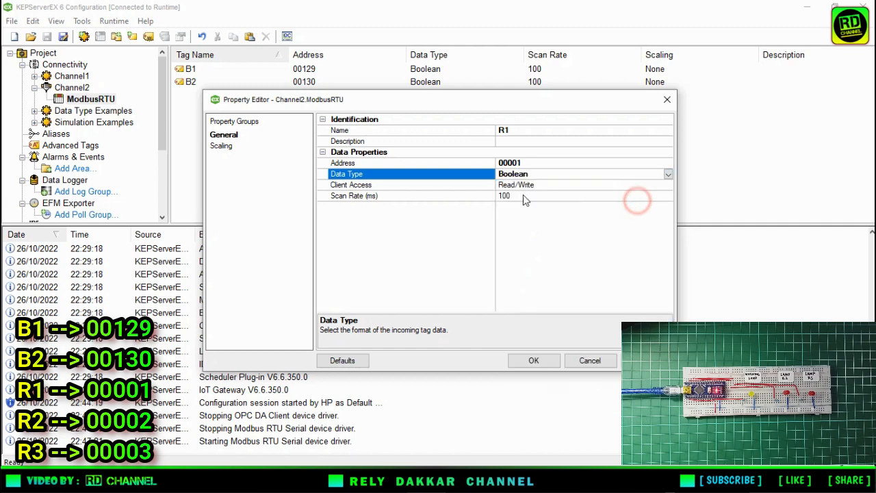
{"action": "left_click", "coordinate": [562, 184]}
{"action": "left_click", "coordinate": [668, 185]}
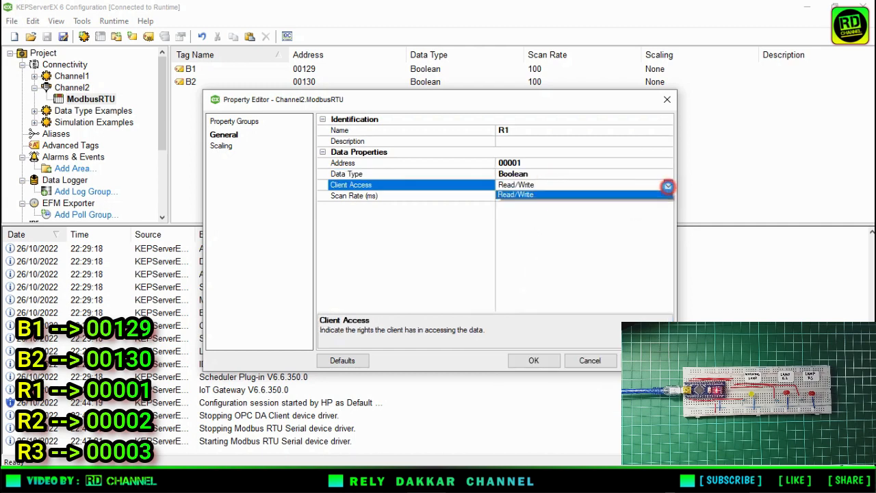
{"action": "left_click", "coordinate": [628, 196]}
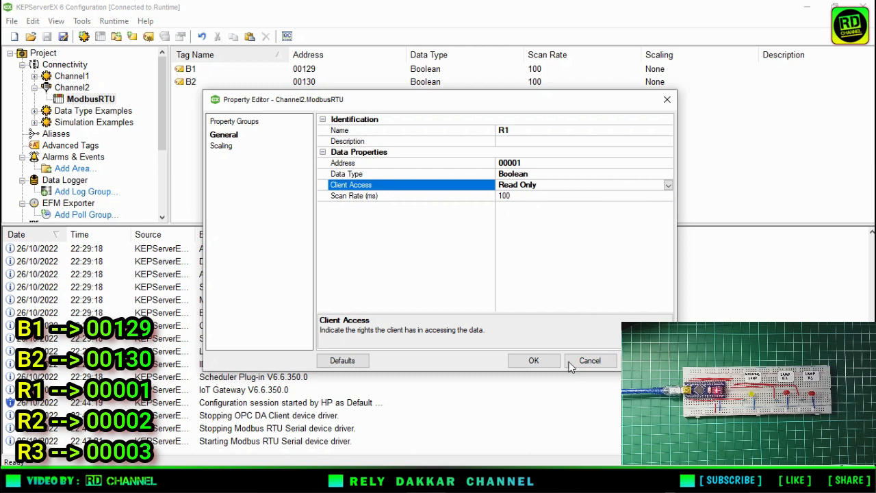
{"action": "left_click", "coordinate": [534, 360]}
{"action": "left_click", "coordinate": [297, 126]}
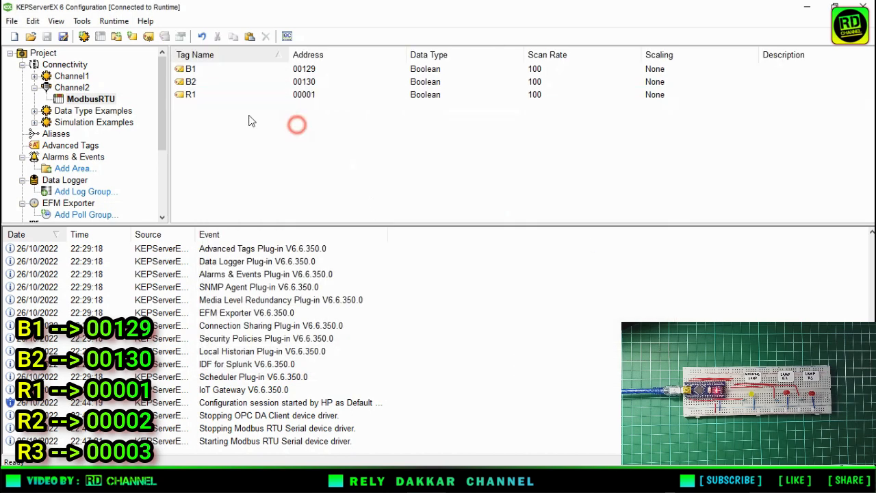
Copy the R1 tag and paste it twice within the ModbusRTU device to create R2 and R3.
{"action": "right_click", "coordinate": [218, 97]}
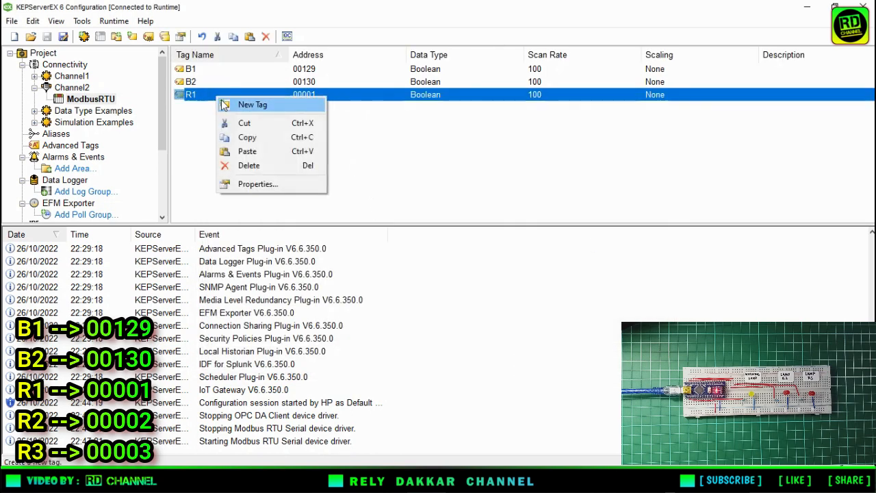
{"action": "left_click", "coordinate": [233, 136]}
{"action": "right_click", "coordinate": [232, 130]}
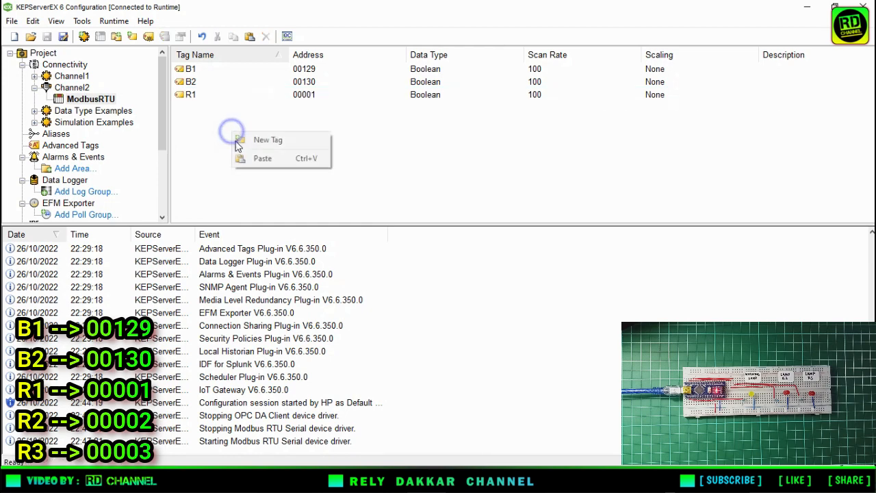
{"action": "left_click", "coordinate": [287, 157]}
{"action": "right_click", "coordinate": [240, 157]}
{"action": "left_click", "coordinate": [270, 182]}
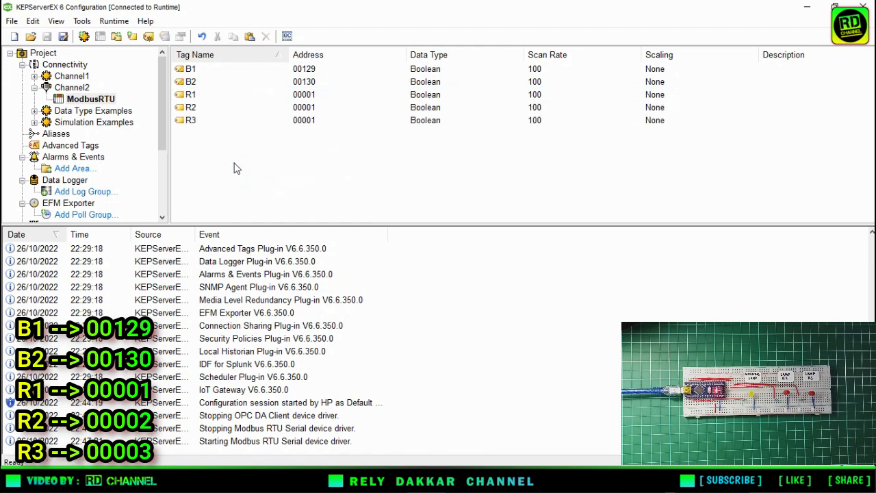
Change the address of the R2 tag to 00002 and save it.
{"action": "left_click", "coordinate": [190, 106]}
{"action": "double_click", "coordinate": [190, 107]}
{"action": "left_click", "coordinate": [526, 165]}
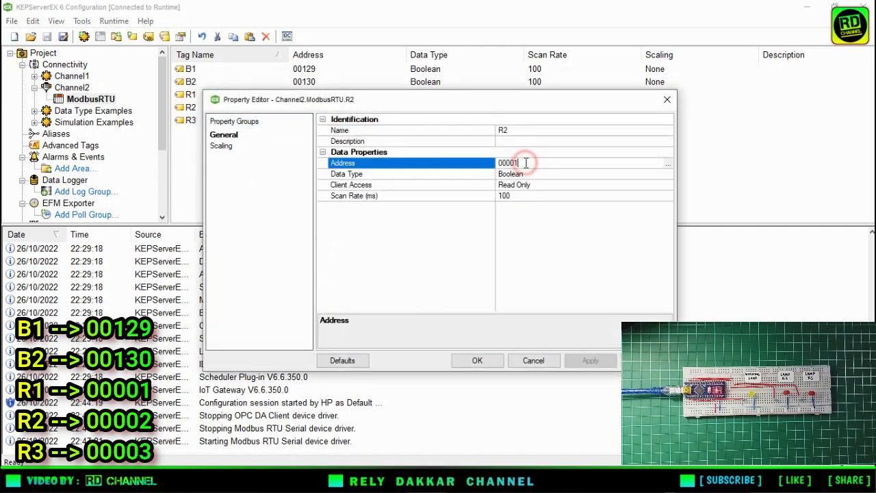
{"action": "type", "text": "2"}
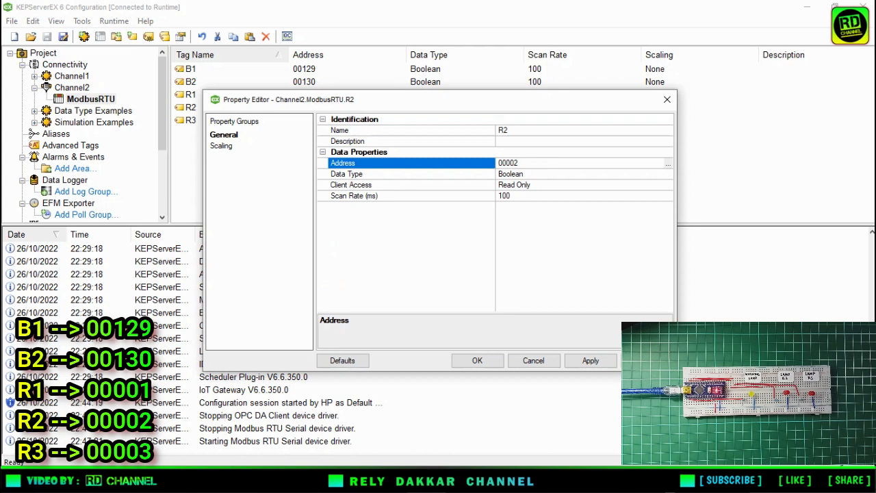
{"action": "left_click", "coordinate": [477, 361]}
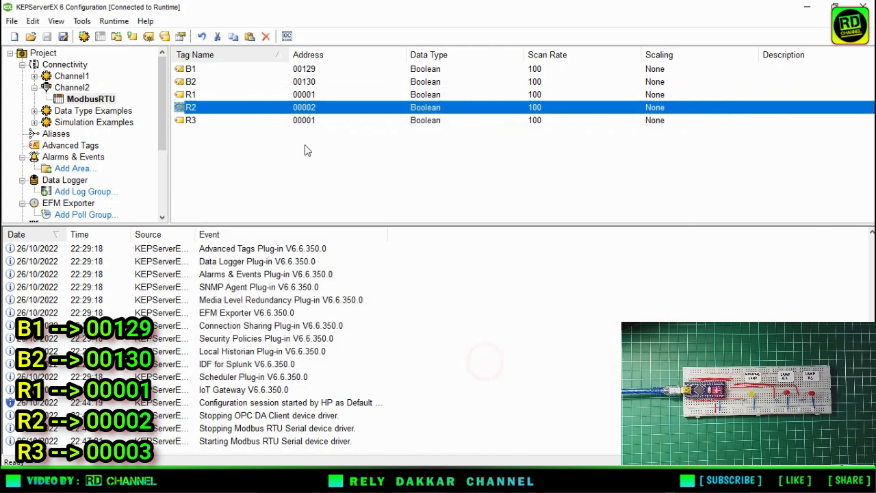
Change the address of the R3 tag to 00003 and save it.
{"action": "double_click", "coordinate": [190, 123]}
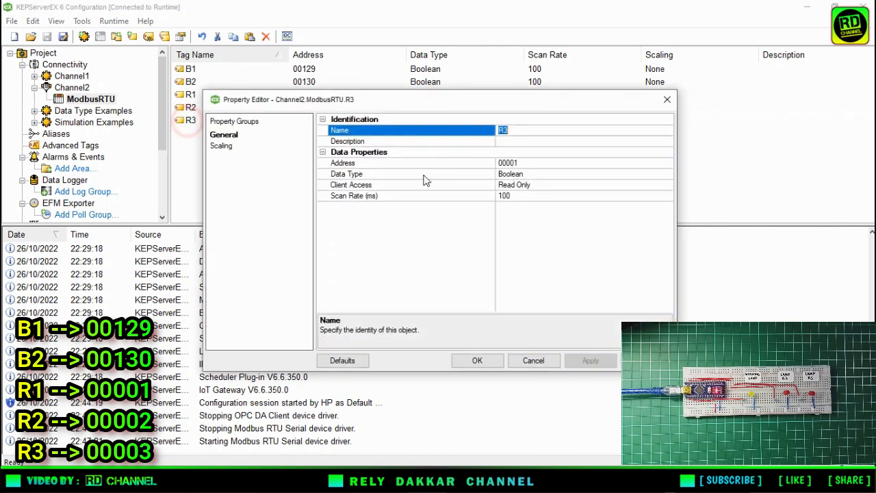
{"action": "left_click", "coordinate": [548, 162]}
{"action": "key", "text": "BackSpace"}
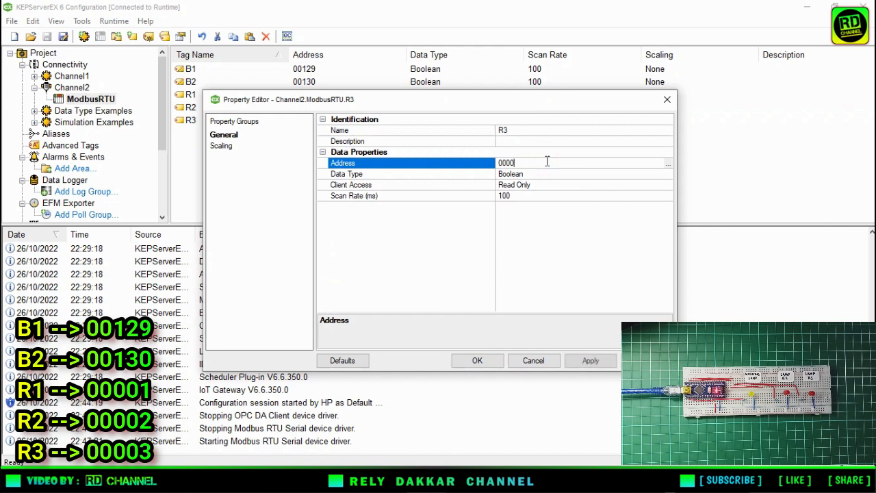
{"action": "type", "text": "3"}
{"action": "left_click", "coordinate": [478, 360]}
{"action": "left_click", "coordinate": [366, 166]}
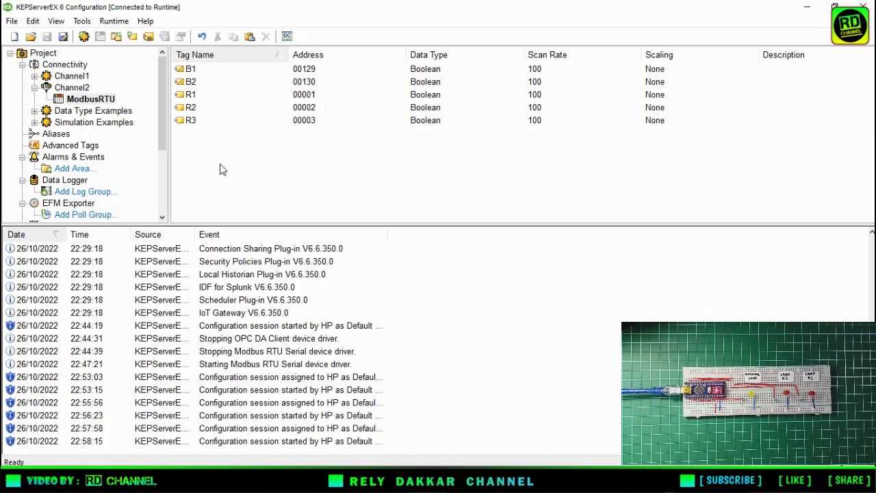
Start a new OPC DA Client channel under Connectivity, accepting the suggested name and the default write optimization settings.
{"action": "left_click", "coordinate": [57, 65]}
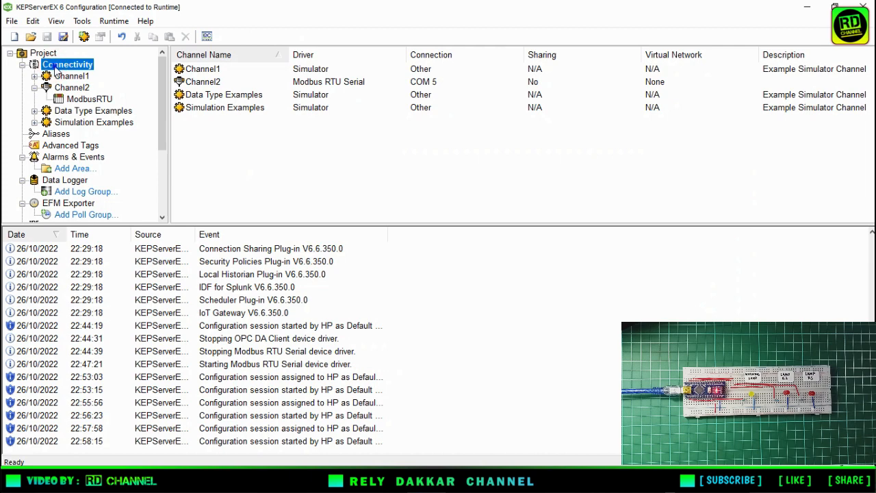
{"action": "right_click", "coordinate": [56, 66]}
{"action": "left_click", "coordinate": [86, 77]}
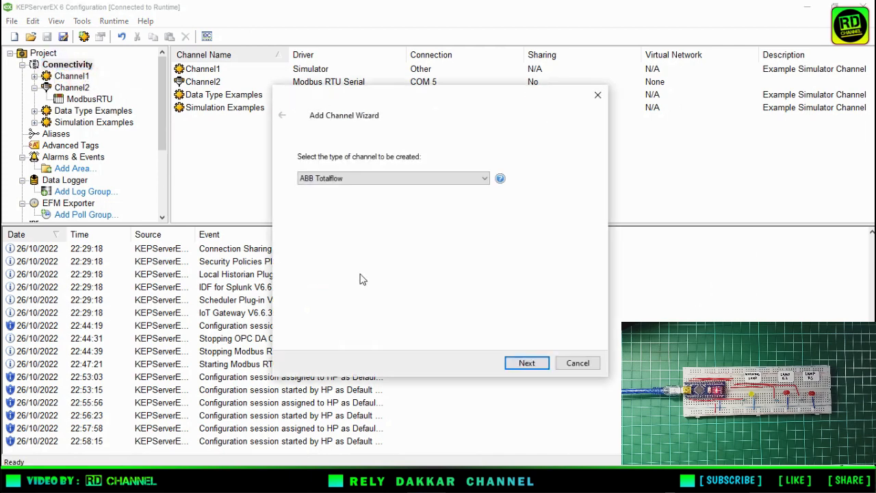
{"action": "left_click", "coordinate": [368, 177]}
{"action": "type", "text": "opc"}
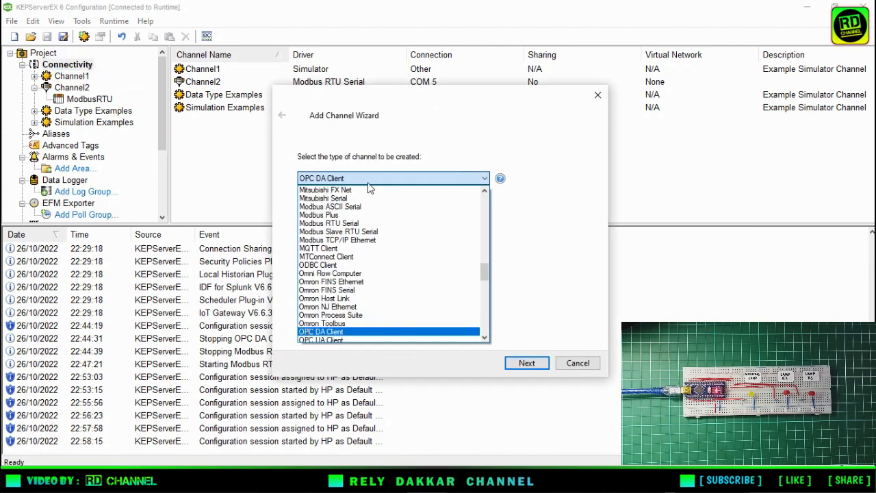
{"action": "left_click", "coordinate": [319, 332]}
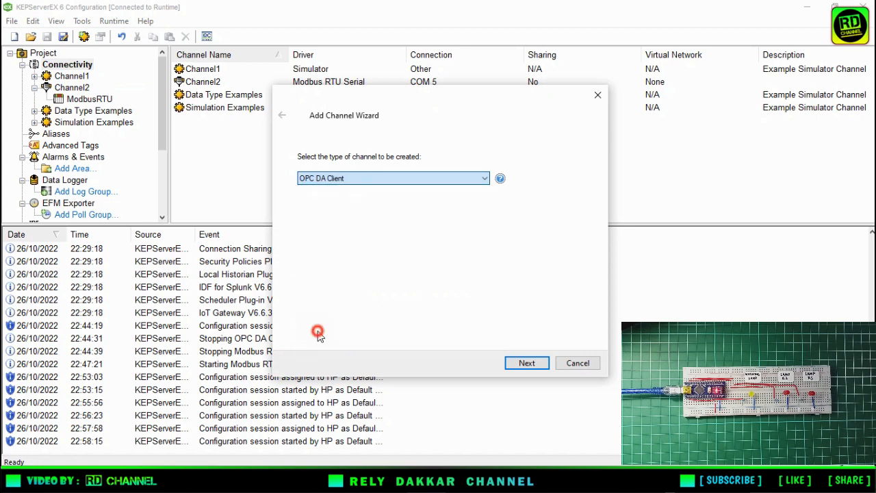
{"action": "left_click", "coordinate": [519, 363]}
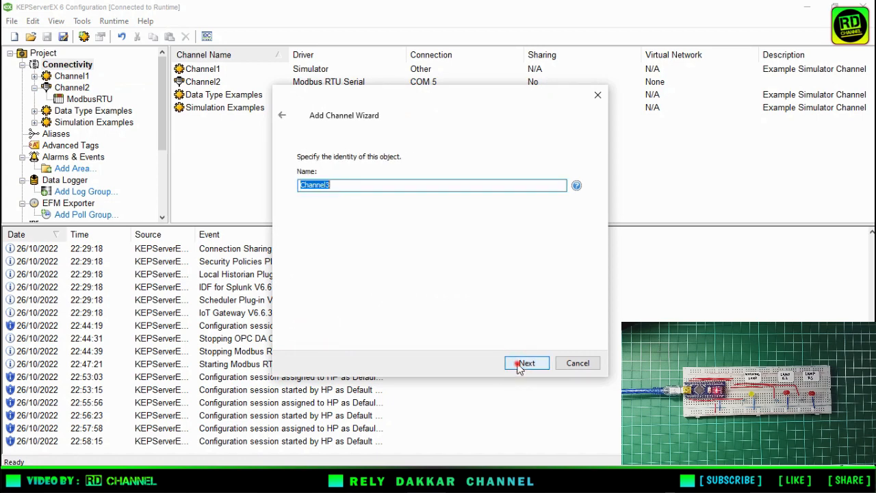
{"action": "left_click", "coordinate": [520, 364]}
{"action": "left_click", "coordinate": [521, 363]}
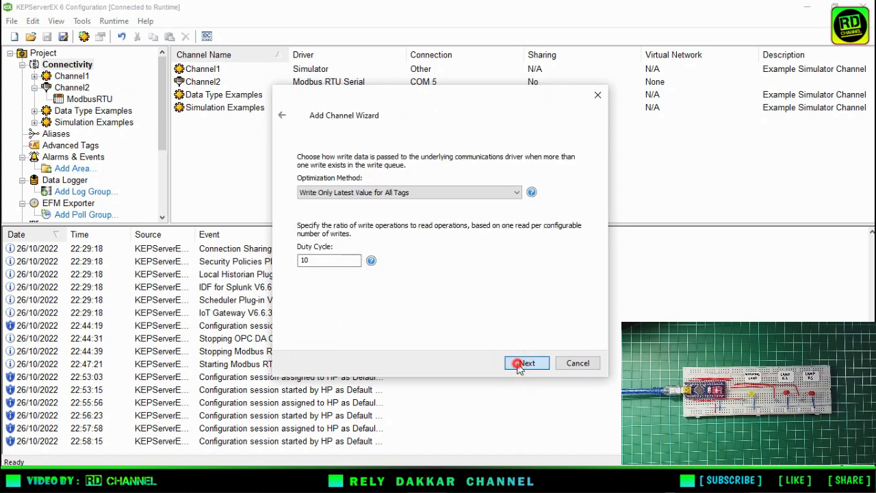
Choose Kepware.KEPServerEX.V6 on the local machine as the channel's OPC server and accept the default connection intervals.
{"action": "left_click", "coordinate": [322, 188]}
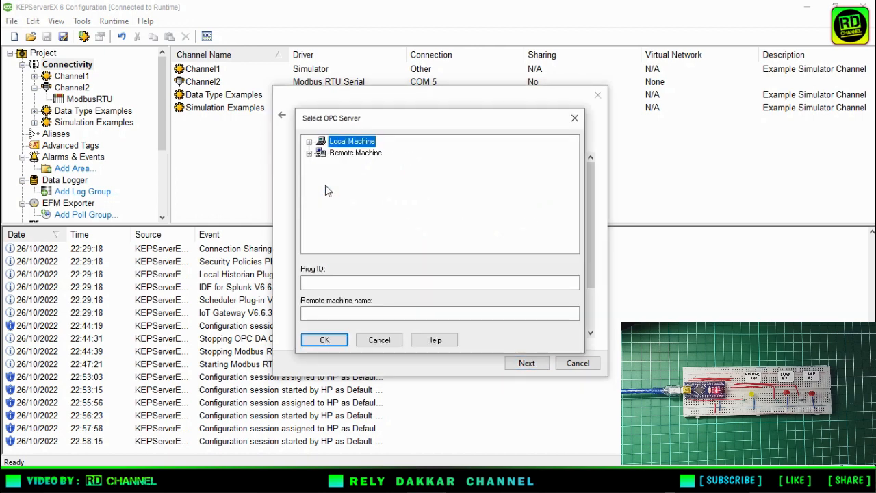
{"action": "left_click", "coordinate": [308, 142]}
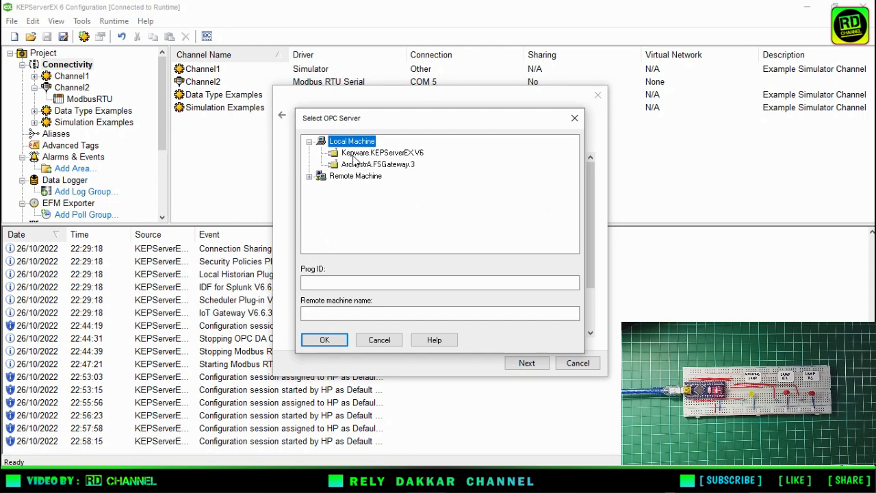
{"action": "left_click", "coordinate": [357, 155]}
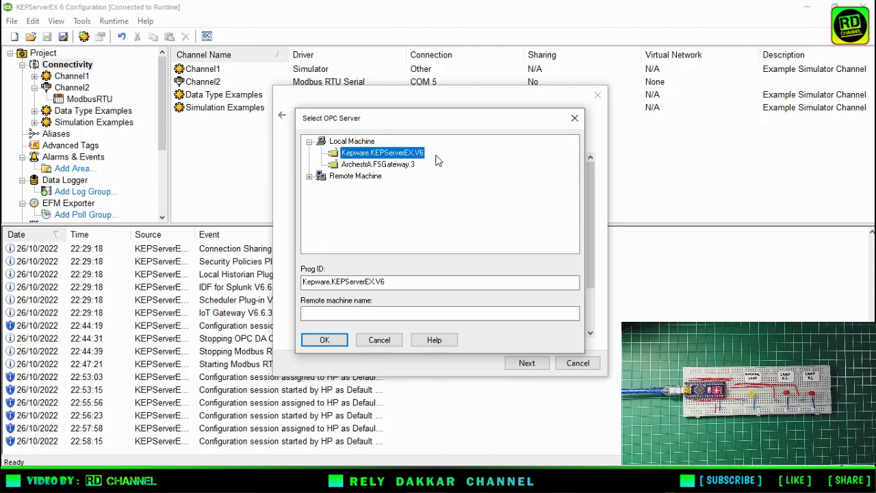
{"action": "left_click", "coordinate": [323, 340]}
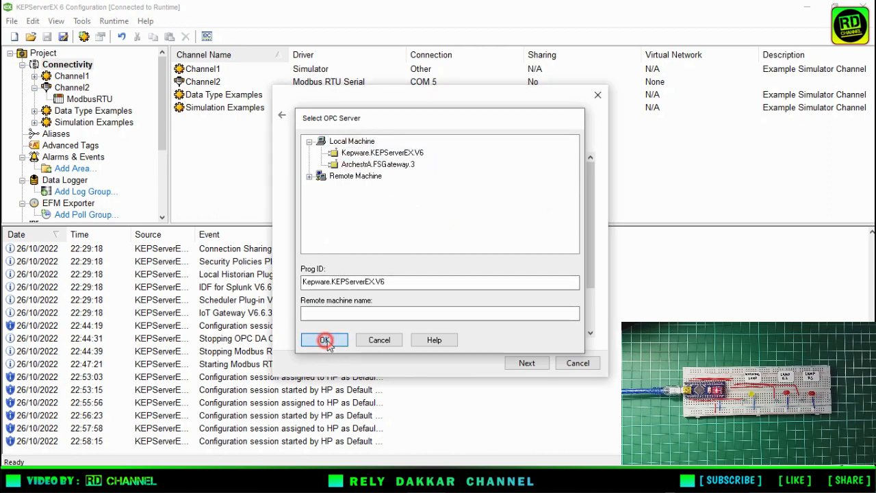
{"action": "left_click", "coordinate": [524, 363]}
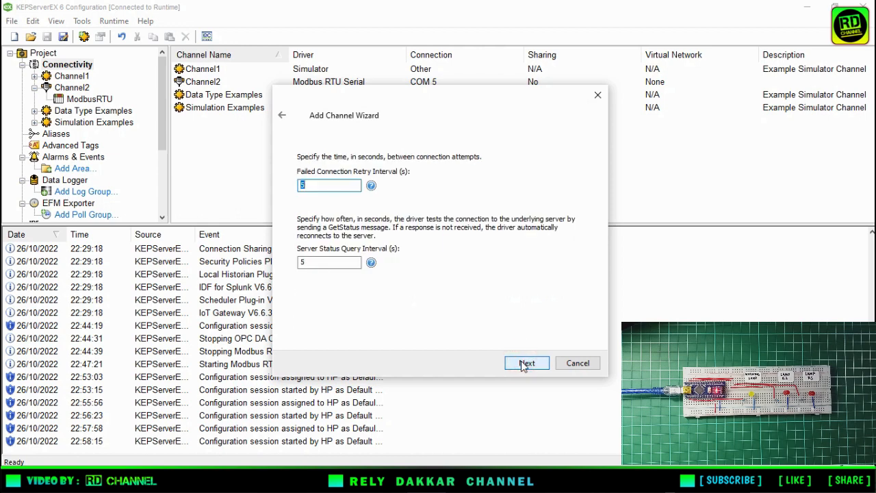
{"action": "left_click", "coordinate": [523, 365]}
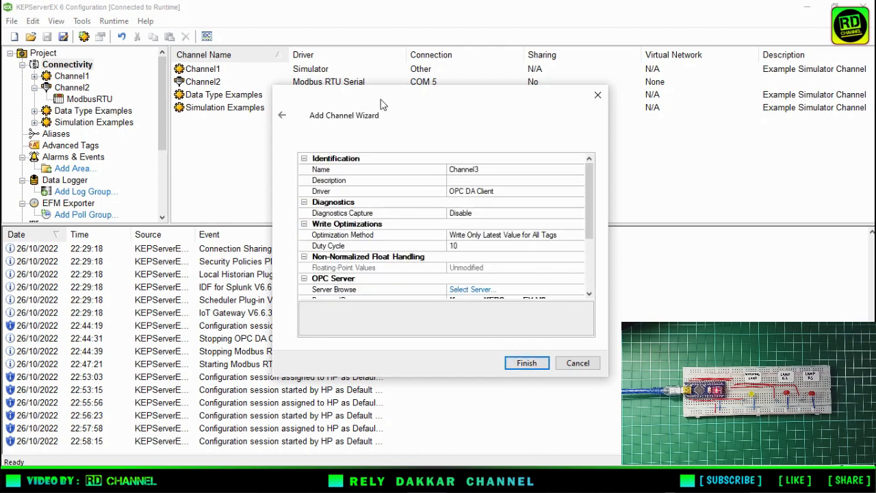
{"action": "left_click_drag", "start_coordinate": [380, 101], "coordinate": [269, 49]}
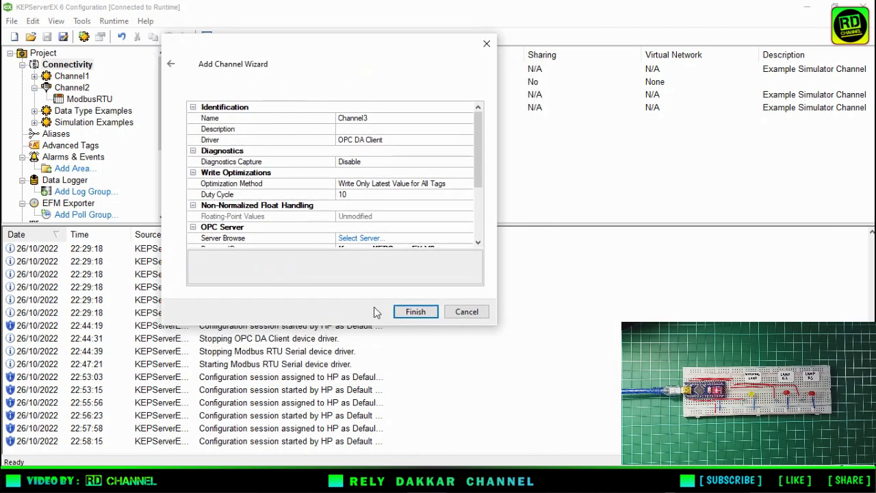
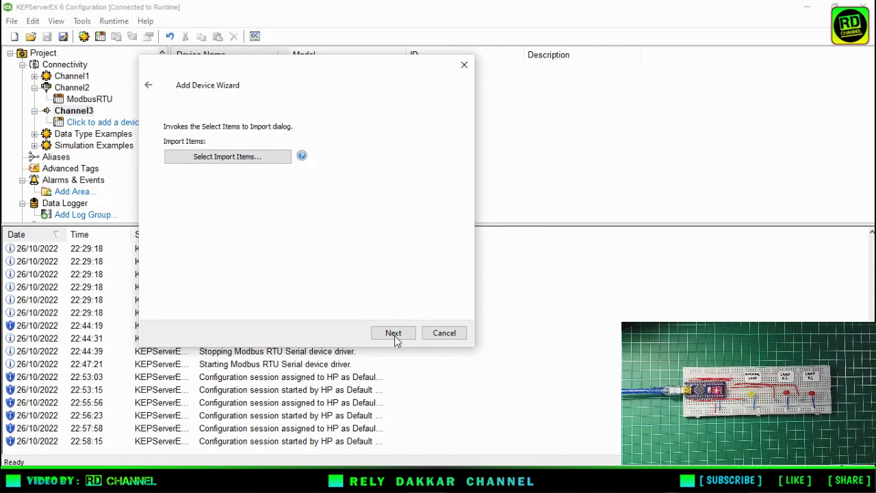
Review and finish the OPCDA device under Channel3, and open its Channel2 tag group.
{"action": "left_click", "coordinate": [394, 333]}
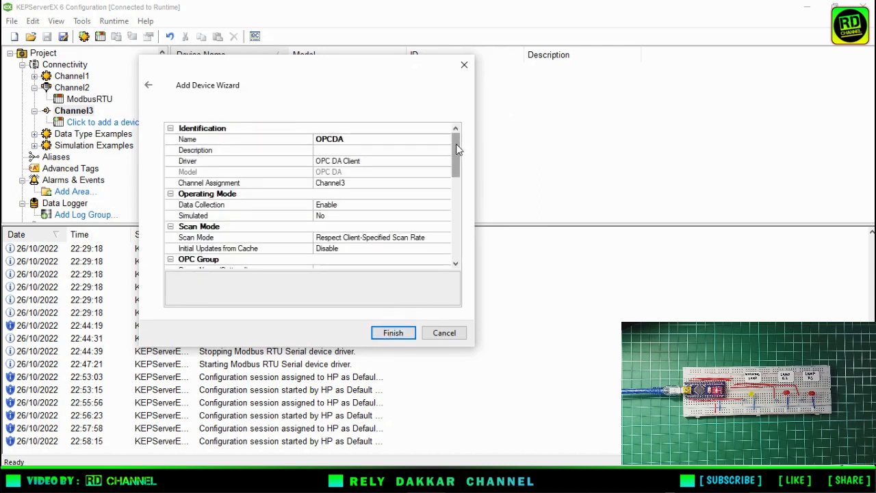
{"action": "left_click_drag", "start_coordinate": [456, 143], "coordinate": [442, 241]}
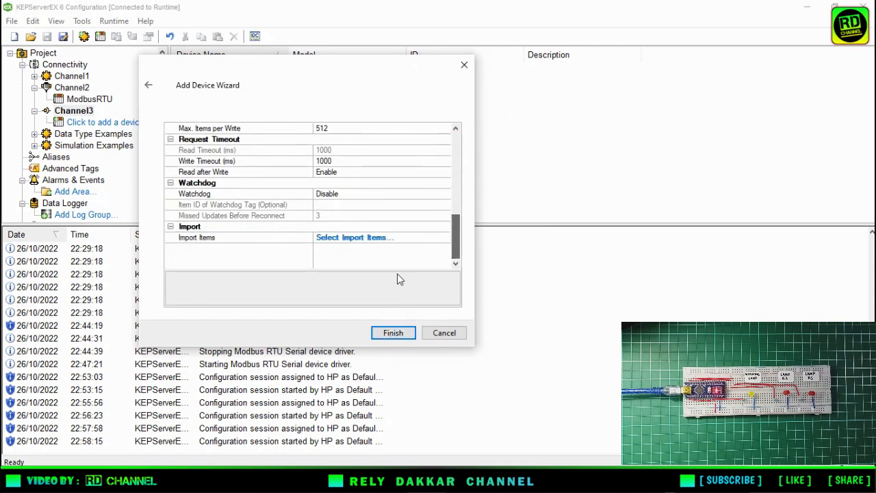
{"action": "left_click", "coordinate": [390, 332]}
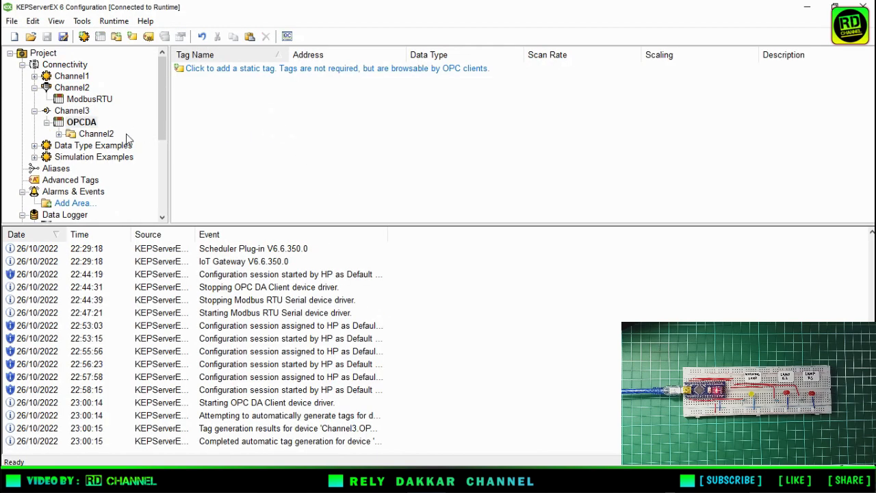
{"action": "left_click", "coordinate": [90, 135]}
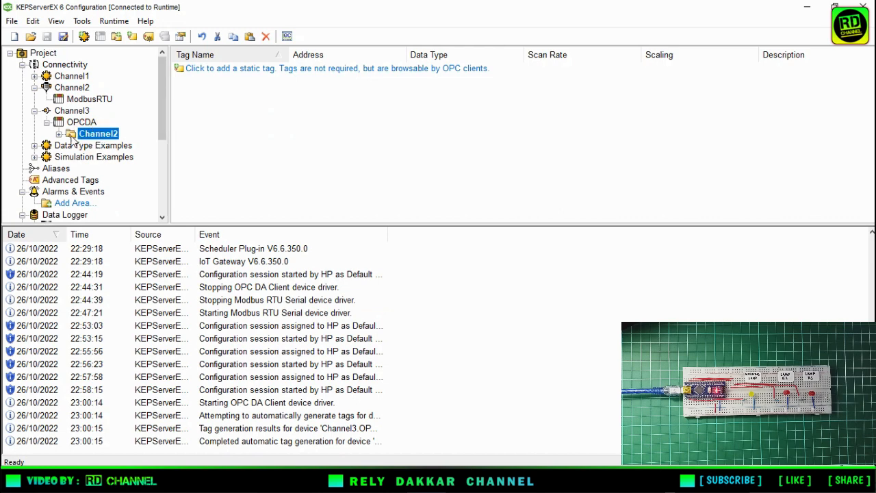
Open the ModbusRTU tag group inside Channel2 of Channel3's OPCDA device.
{"action": "double_click", "coordinate": [76, 135]}
{"action": "left_click", "coordinate": [115, 145]}
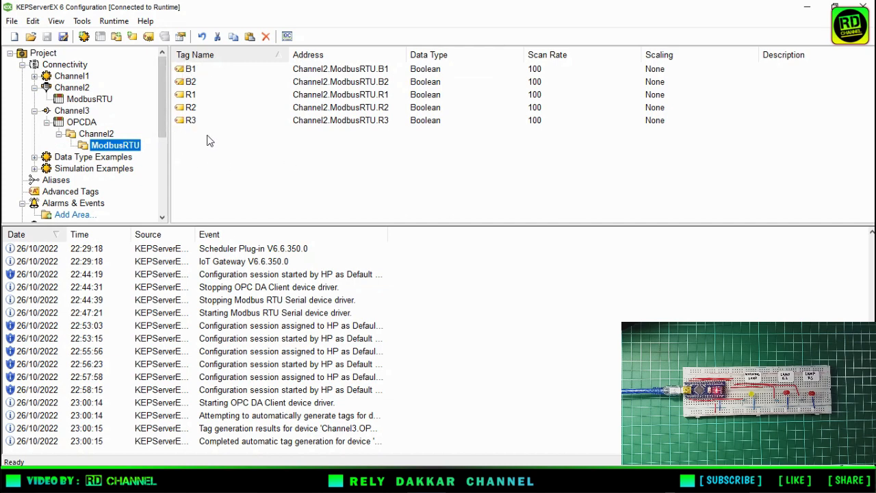
{"action": "left_click", "coordinate": [208, 157]}
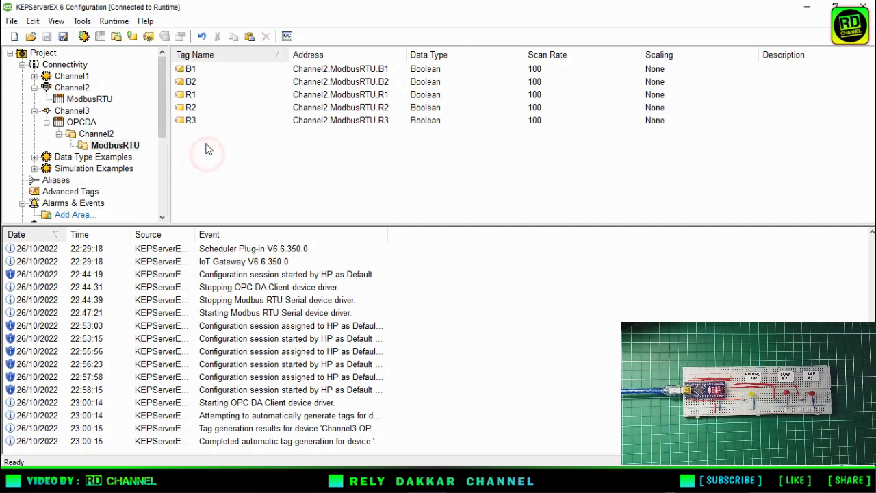
Rename the B1 tag as Outseal_B1, copy the Outseal_ prefix for reuse, and save the tag.
{"action": "left_click", "coordinate": [190, 69]}
{"action": "double_click", "coordinate": [190, 69]}
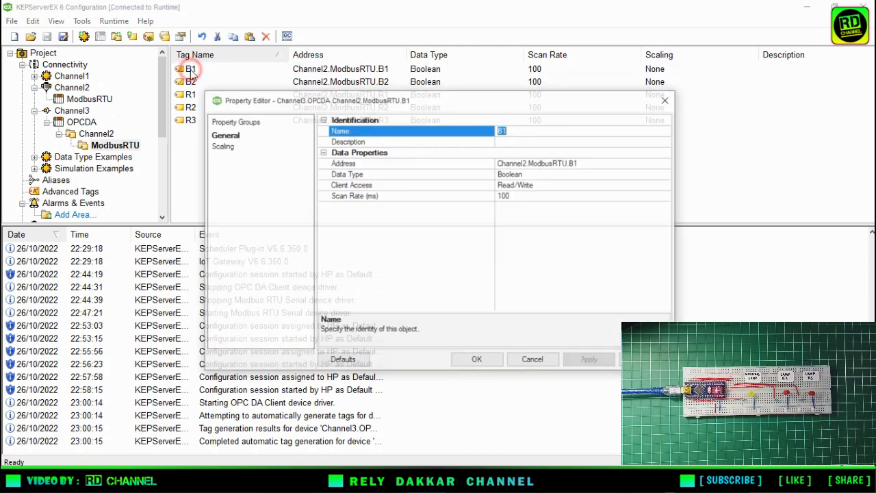
{"action": "left_click", "coordinate": [501, 130]}
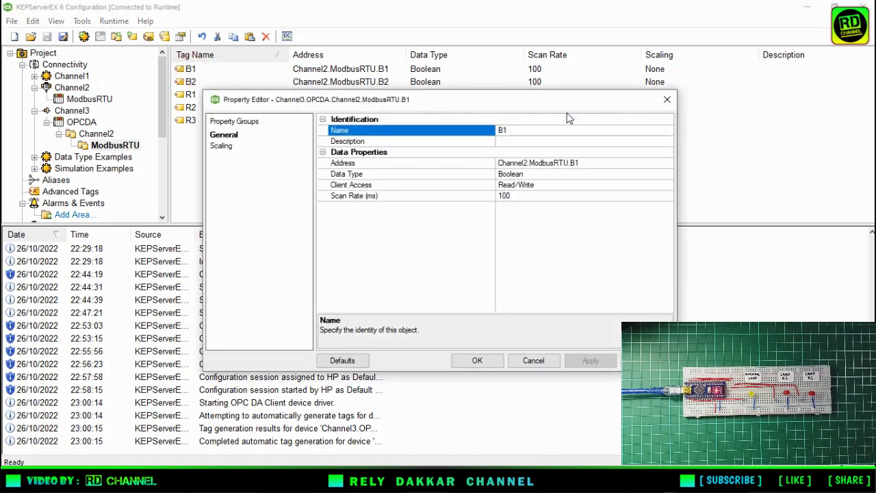
{"action": "type", "text": "Outseal_"}
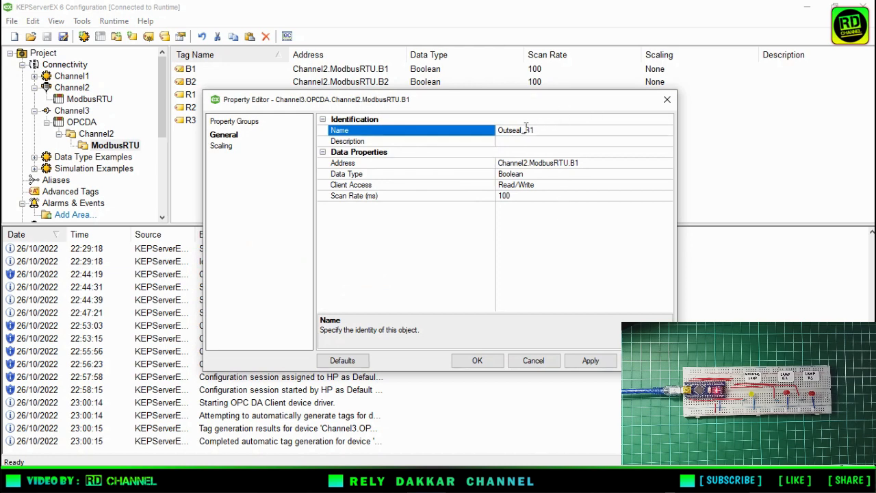
{"action": "left_click_drag", "start_coordinate": [525, 130], "coordinate": [500, 129]}
{"action": "right_click", "coordinate": [513, 133]}
{"action": "left_click", "coordinate": [540, 175]}
{"action": "left_click", "coordinate": [529, 278]}
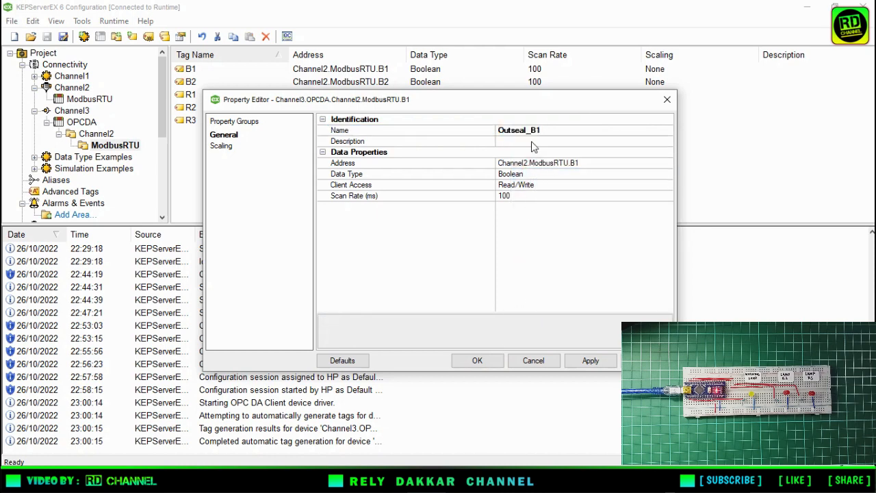
{"action": "left_click", "coordinate": [478, 360]}
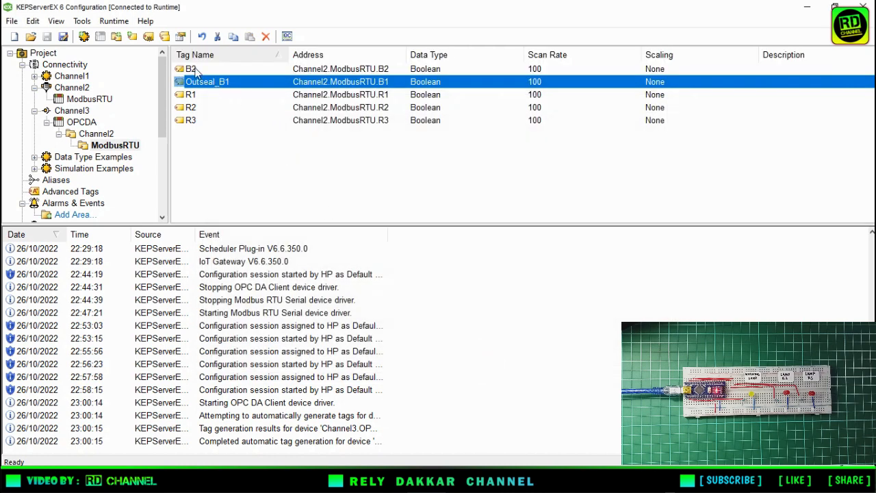
Rename the B2 tag as Outseal_B2 and save it.
{"action": "left_click", "coordinate": [192, 69]}
{"action": "double_click", "coordinate": [192, 69]}
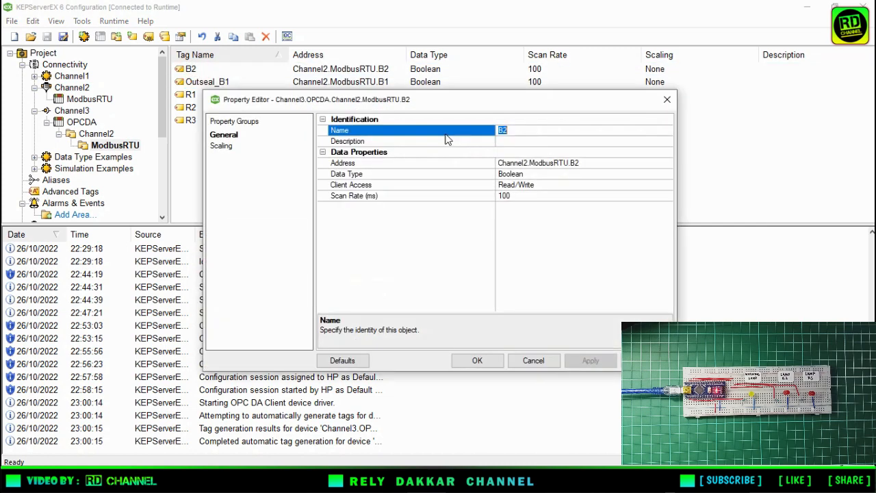
{"action": "left_click", "coordinate": [499, 131]}
{"action": "type", "text": "Outseal_"}
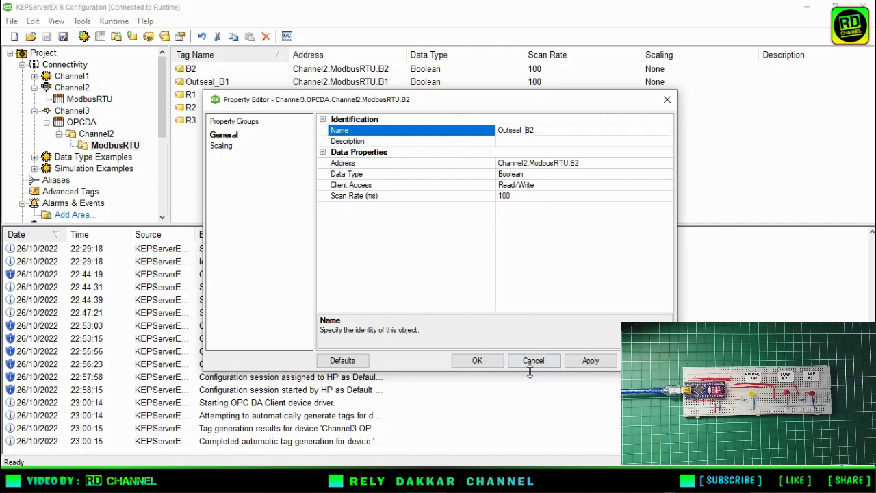
{"action": "left_click", "coordinate": [477, 361]}
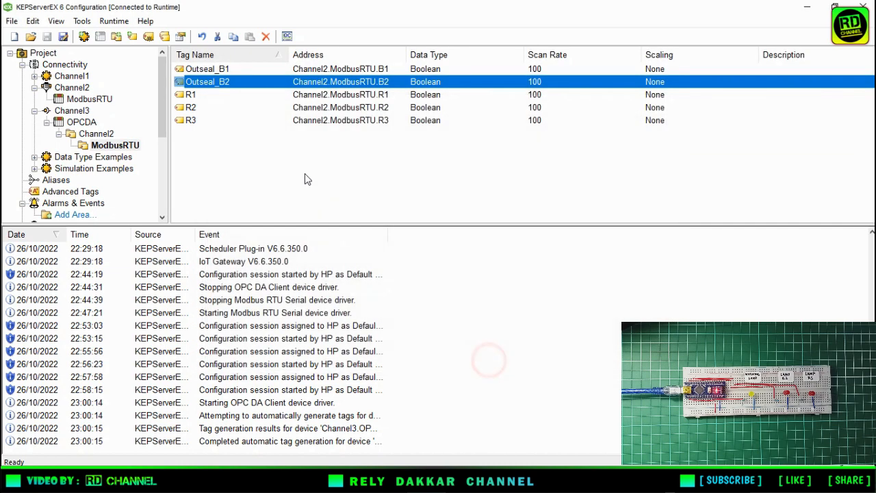
Rename the R1 tag as Outseal_R1 and the R2 tag as Outseal_R2, saving each.
{"action": "double_click", "coordinate": [194, 99]}
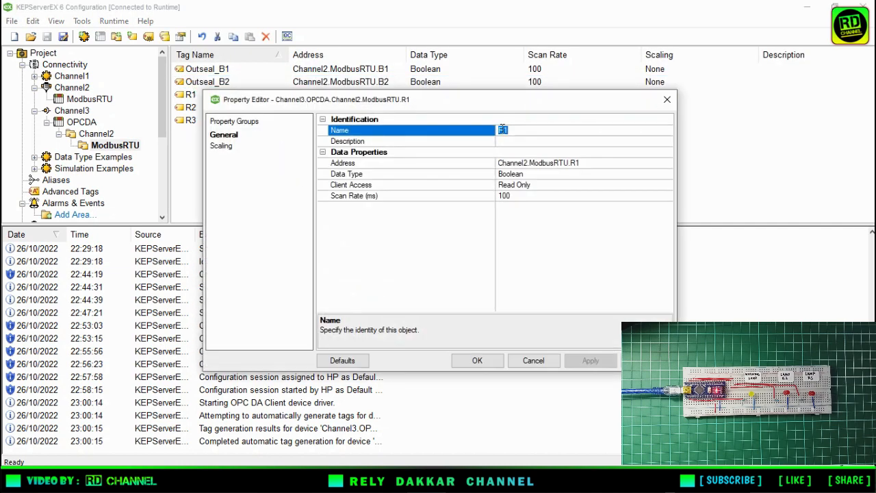
{"action": "left_click", "coordinate": [500, 129]}
{"action": "left_click", "coordinate": [485, 366]}
{"action": "double_click", "coordinate": [191, 106]}
{"action": "left_click", "coordinate": [500, 129]}
{"action": "type", "text": "Outseal_R2"}
{"action": "left_click", "coordinate": [498, 364]}
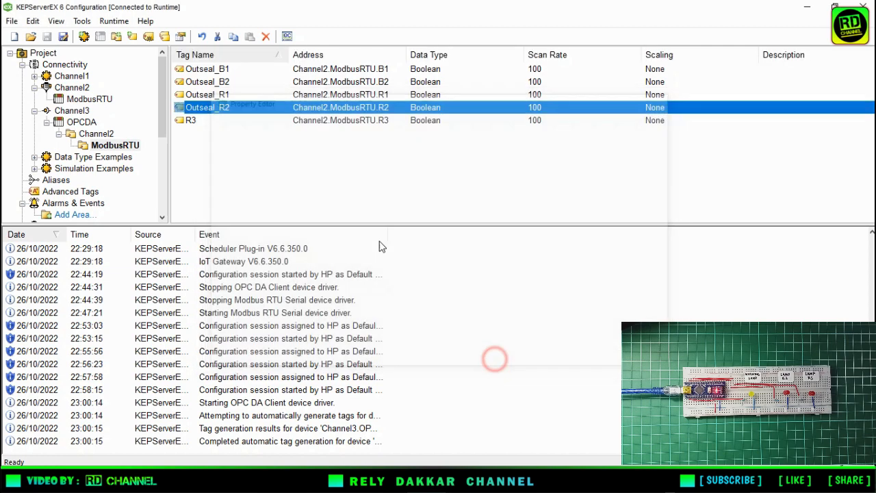
Rename the R3 tag as Outseal_R3 and save it.
{"action": "double_click", "coordinate": [191, 121]}
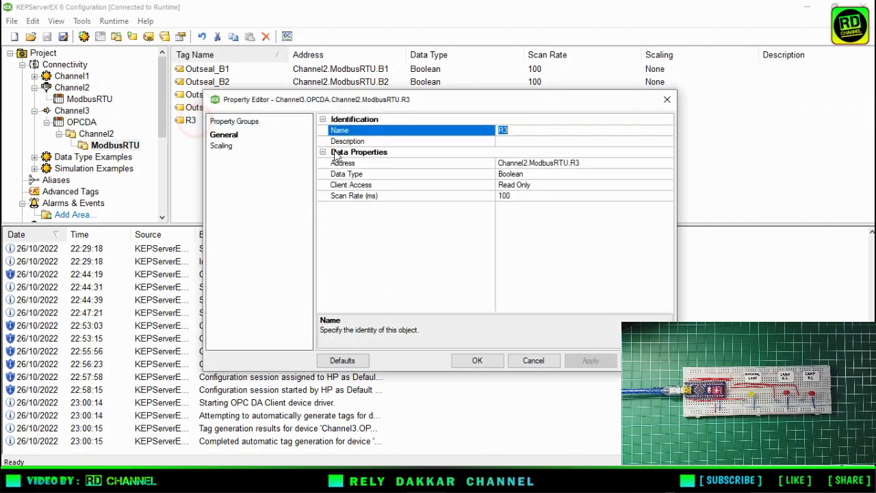
{"action": "left_click", "coordinate": [500, 129]}
{"action": "type", "text": "Outseal_"}
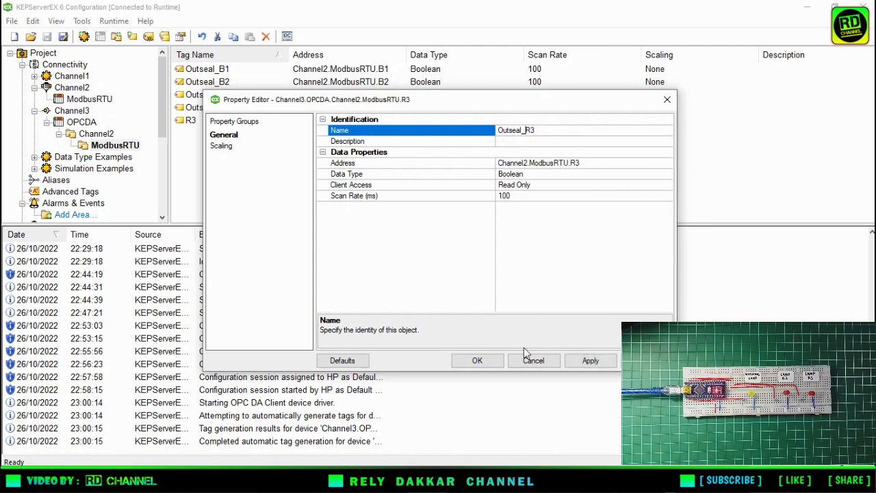
{"action": "left_click", "coordinate": [479, 361]}
{"action": "left_click", "coordinate": [439, 153]}
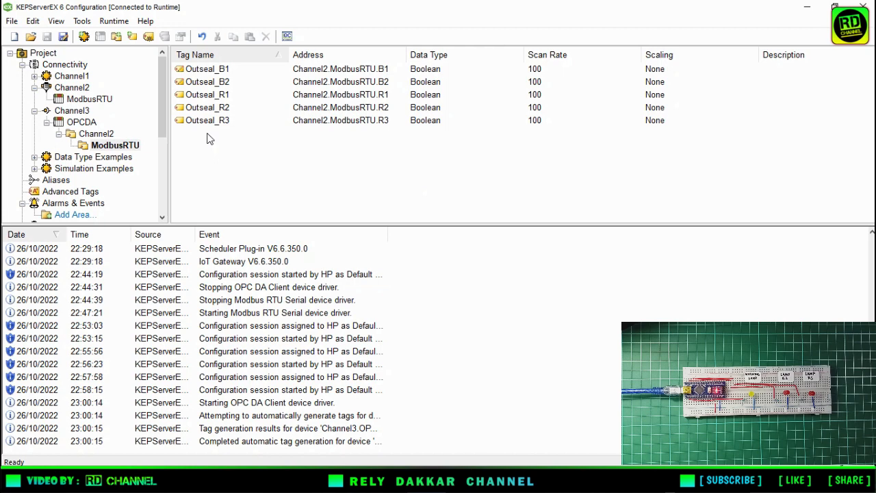
Launch OPC Quick Client and display the items of the Channel3.OPCDA.Channel2.ModbusRTU group.
{"action": "left_click", "coordinate": [288, 37]}
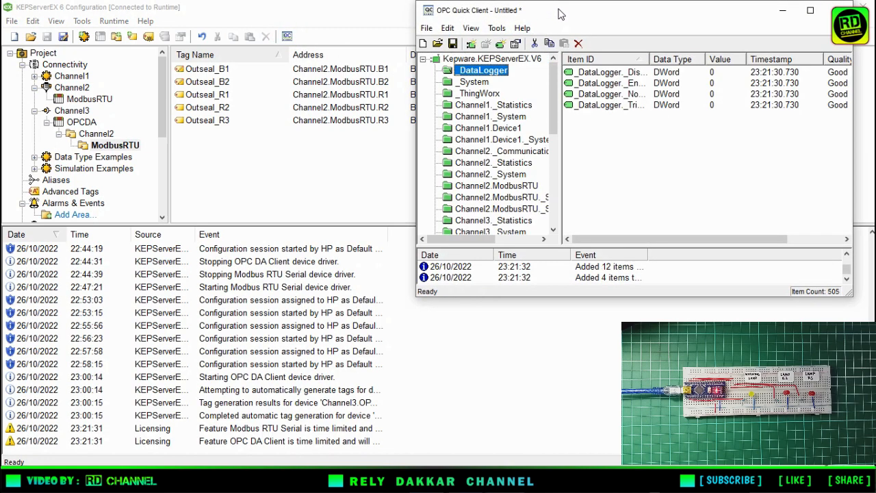
{"action": "left_click_drag", "start_coordinate": [560, 14], "coordinate": [143, 24]}
{"action": "left_click_drag", "start_coordinate": [135, 86], "coordinate": [133, 131]}
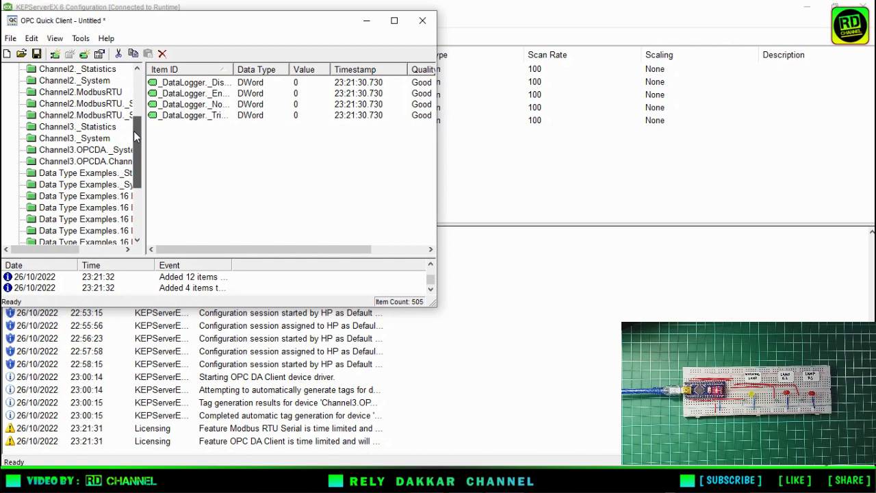
{"action": "left_click", "coordinate": [64, 161]}
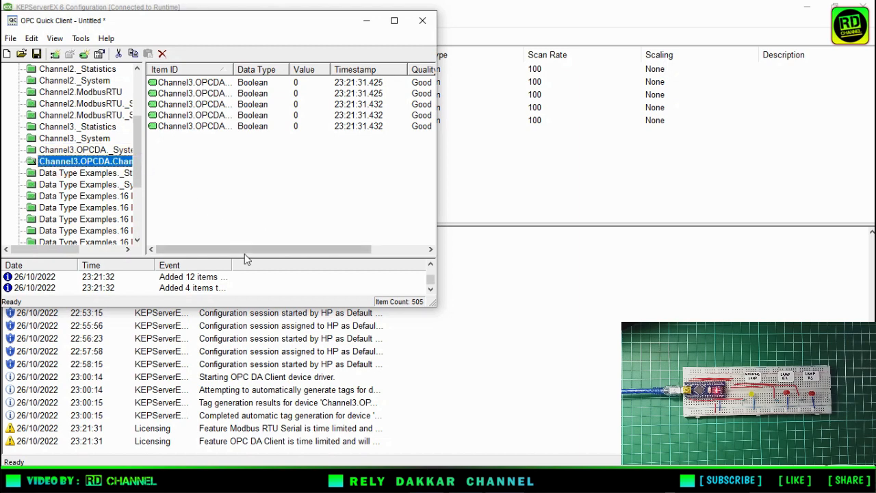
Examine the full item IDs, values and quality of the Outseal tags, and minimize OPC Quick Client.
{"action": "left_click_drag", "start_coordinate": [244, 249], "coordinate": [225, 255]}
{"action": "left_click_drag", "start_coordinate": [234, 69], "coordinate": [360, 69]}
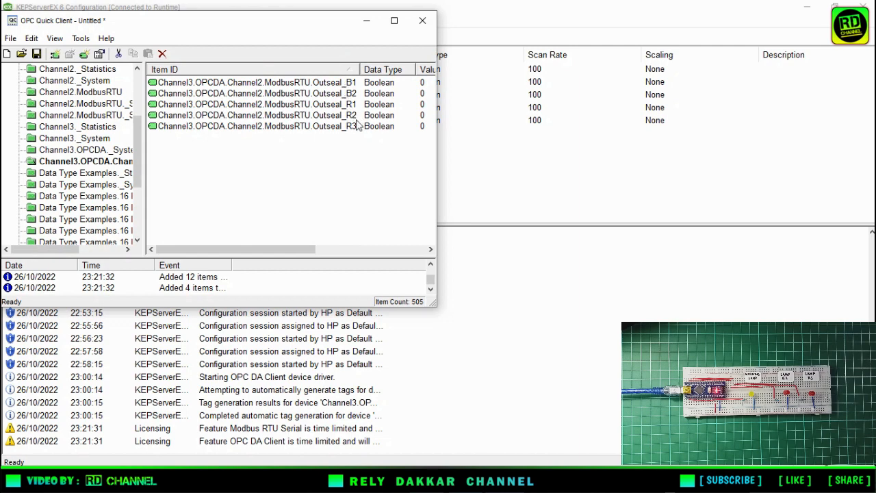
{"action": "left_click_drag", "start_coordinate": [358, 70], "coordinate": [243, 69]}
{"action": "left_click_drag", "start_coordinate": [276, 245], "coordinate": [322, 248]}
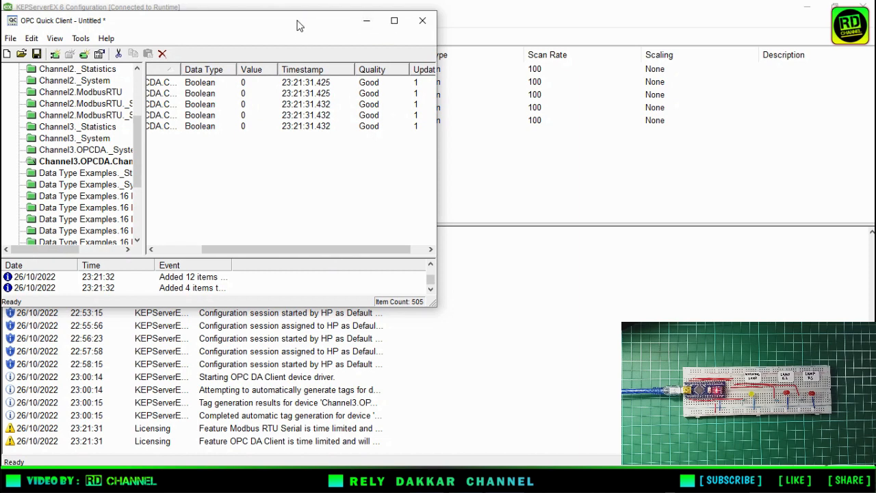
{"action": "left_click_drag", "start_coordinate": [297, 25], "coordinate": [299, 16]}
{"action": "left_click", "coordinate": [366, 11]}
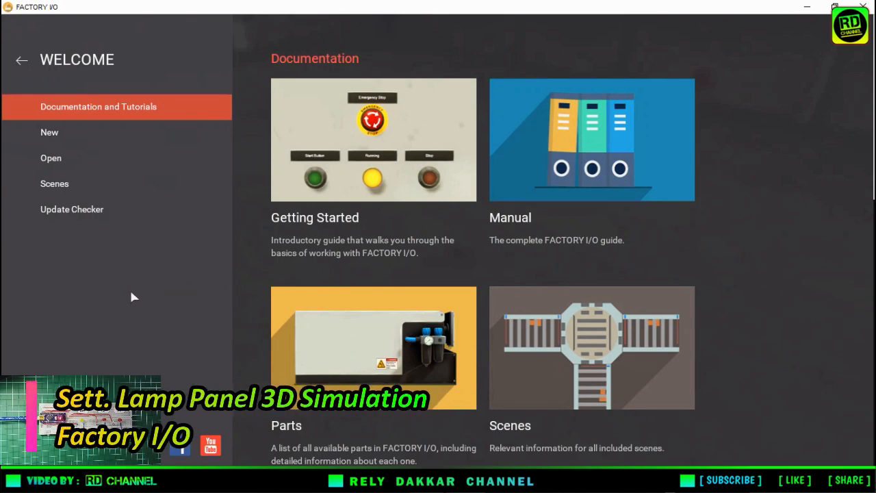
Switch to Factory I/O and create a new empty scene with a close view of the floor.
{"action": "left_click", "coordinate": [48, 133]}
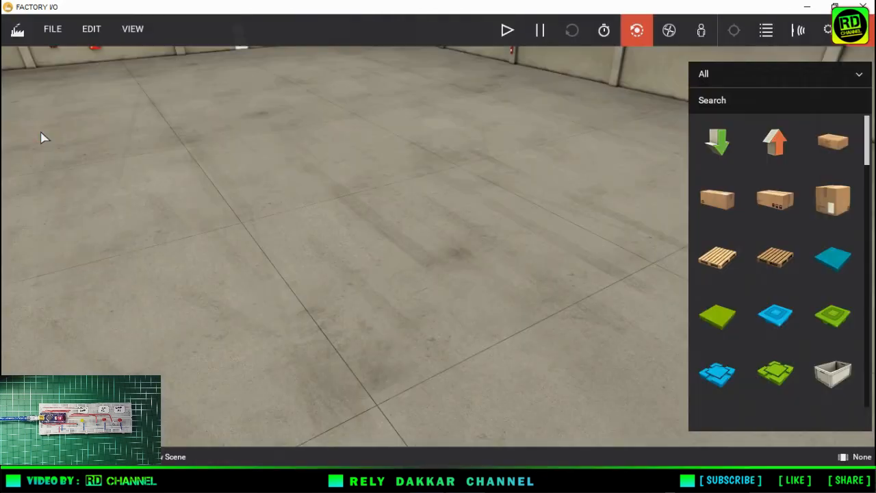
{"action": "left_click", "coordinate": [321, 239]}
{"action": "scroll", "coordinate": [408, 309], "scroll_direction": "down", "scroll_amount": 3}
{"action": "scroll", "coordinate": [375, 386], "scroll_direction": "up", "scroll_amount": 2}
{"action": "scroll", "coordinate": [376, 391], "scroll_direction": "up", "scroll_amount": 2}
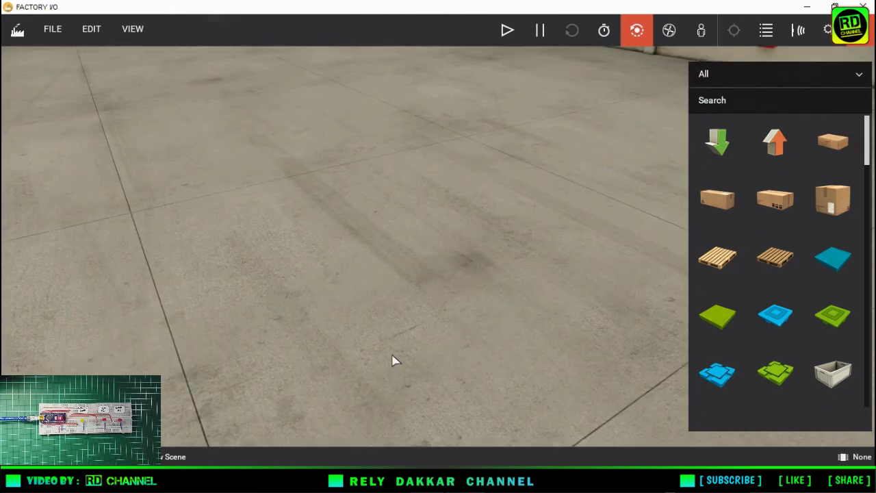
{"action": "right_click_drag", "start_coordinate": [392, 361], "coordinate": [813, 163]}
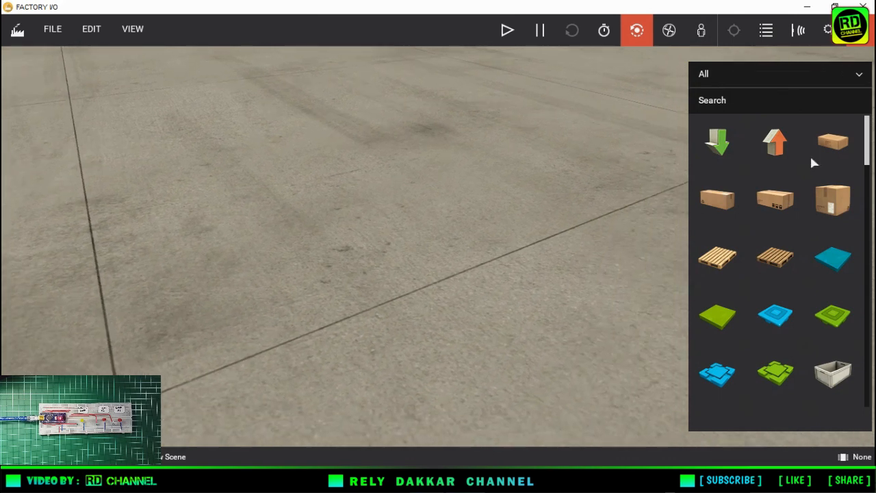
Place an Electric Switchboard from the Operators parts on the factory floor.
{"action": "left_click", "coordinate": [857, 74]}
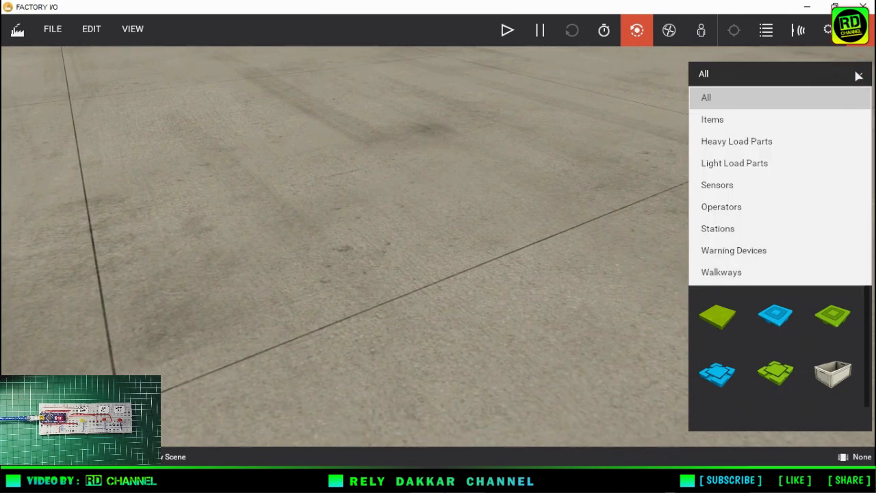
{"action": "left_click", "coordinate": [752, 205]}
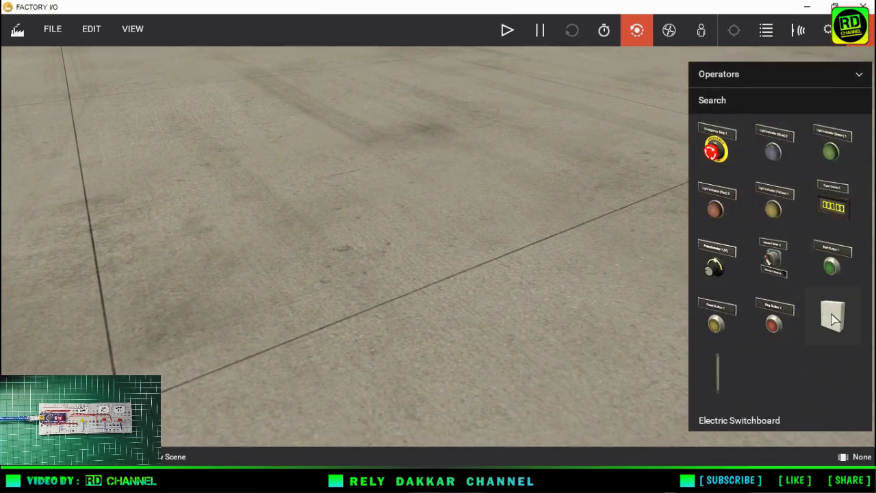
{"action": "left_click_drag", "start_coordinate": [832, 316], "coordinate": [336, 290]}
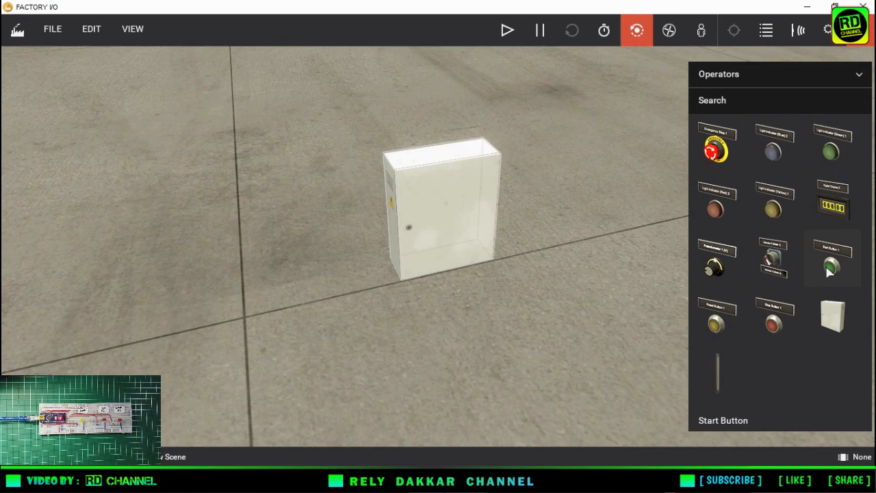
Add a Start Button and a red Light Indicator in front of the switchboard.
{"action": "left_click_drag", "start_coordinate": [829, 272], "coordinate": [514, 310]}
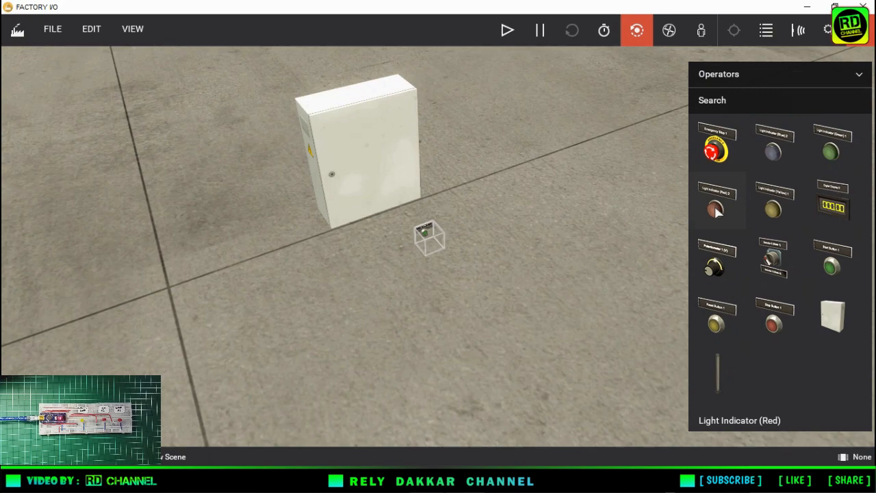
{"action": "left_click_drag", "start_coordinate": [715, 210], "coordinate": [360, 222]}
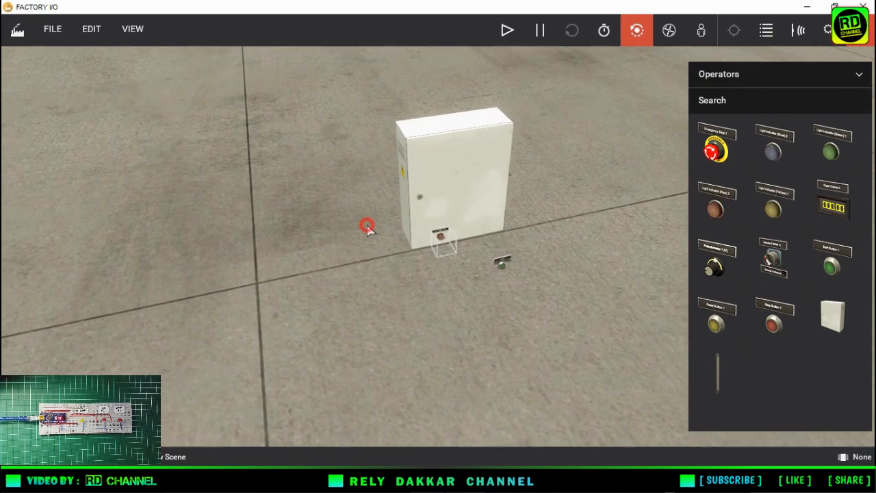
{"action": "left_click", "coordinate": [368, 231]}
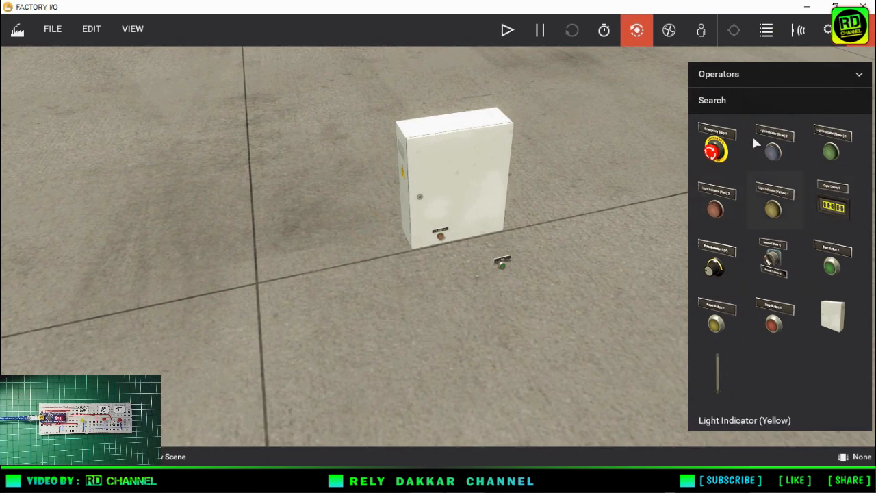
Add a Warning Light from the Warning Devices parts in front of the switchboard.
{"action": "left_click", "coordinate": [858, 75]}
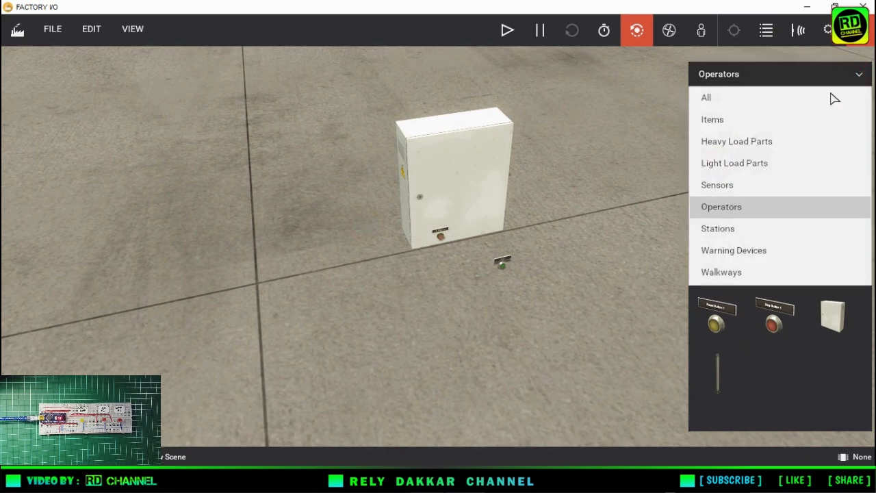
{"action": "left_click", "coordinate": [757, 254]}
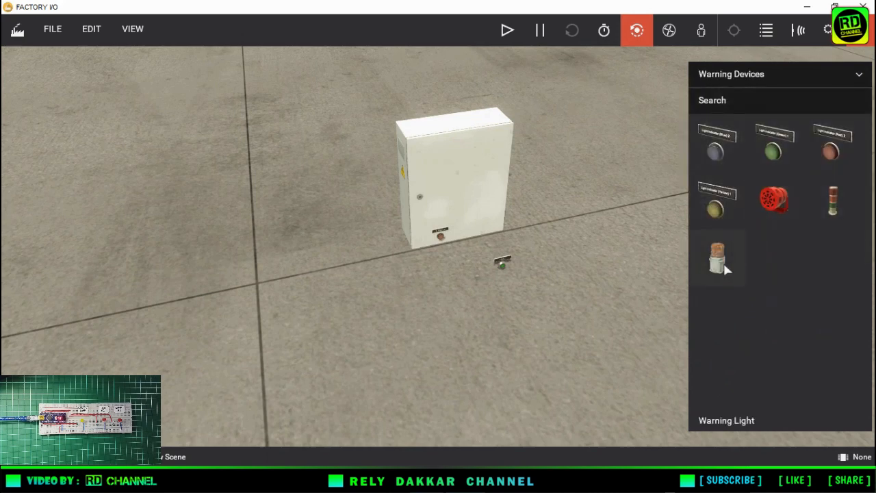
{"action": "left_click_drag", "start_coordinate": [726, 269], "coordinate": [488, 238]}
{"action": "left_click", "coordinate": [510, 214]}
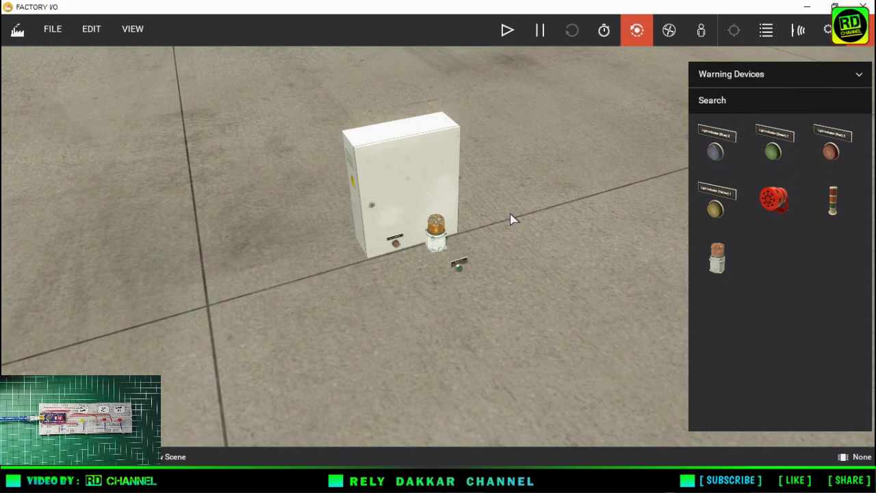
Arrange two red light indicators side by side on the switchboard's upper front, with the warning light on top of the cabinet.
{"action": "scroll", "coordinate": [507, 220], "scroll_direction": "up", "scroll_amount": 5}
{"action": "left_click", "coordinate": [327, 250]}
{"action": "right_click", "coordinate": [326, 250]}
{"action": "left_click", "coordinate": [370, 376]}
{"action": "left_click", "coordinate": [373, 278]}
{"action": "scroll", "coordinate": [361, 304], "scroll_direction": "down", "scroll_amount": 4}
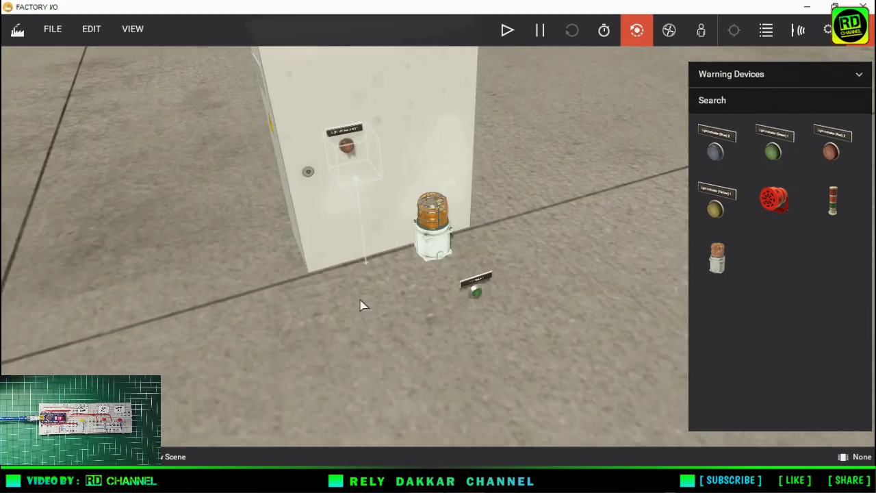
{"action": "right_click", "coordinate": [379, 179]}
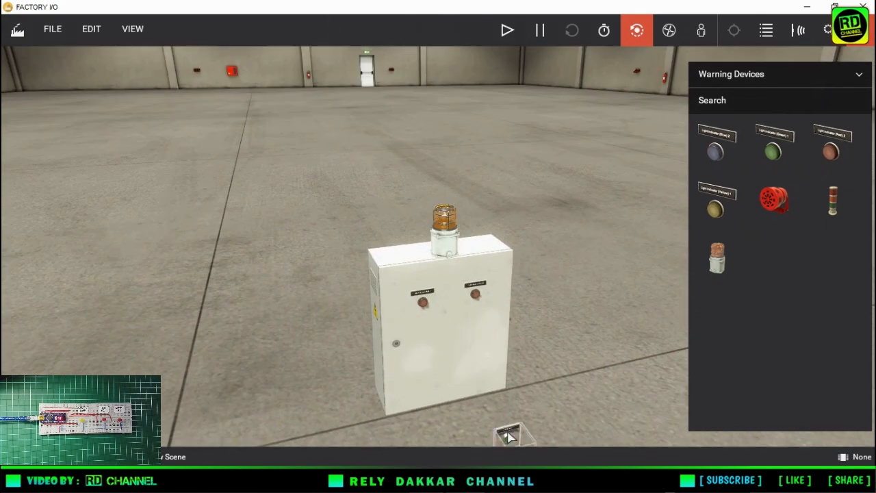
Mount the Start Button on the switchboard's lower front and place a second Start Button beside it, beneath the two red indicators.
{"action": "left_click_drag", "start_coordinate": [500, 410], "coordinate": [434, 372]}
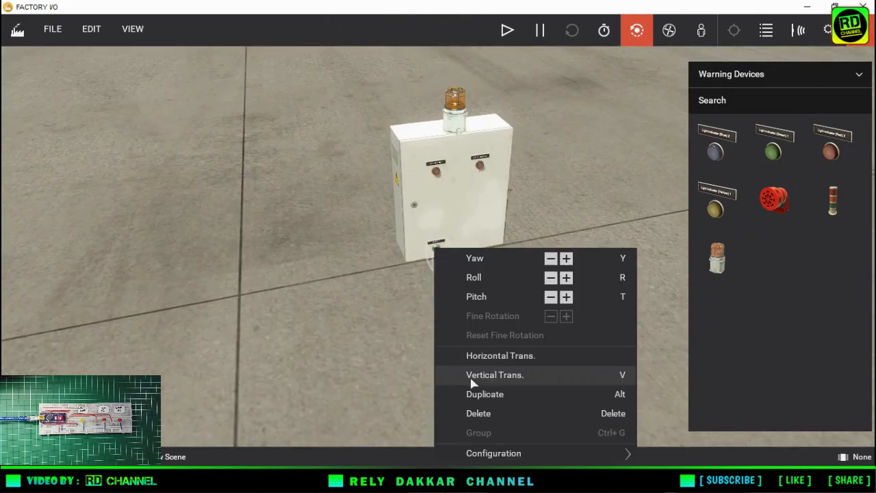
{"action": "left_click", "coordinate": [446, 377]}
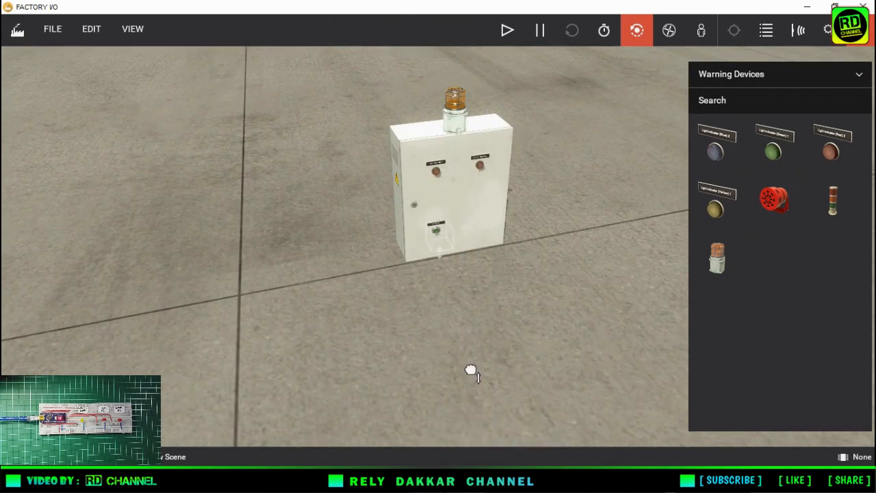
{"action": "left_click_drag", "start_coordinate": [469, 372], "coordinate": [438, 234]}
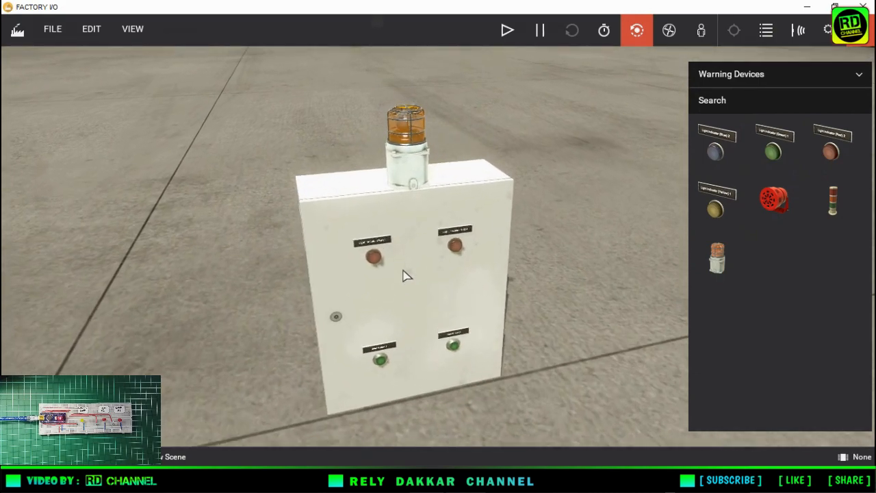
Show the scene's tags and dock the tags of Light Indicator (Red) 1 and Light Indicator (Red) 2.
{"action": "middle_click_drag", "start_coordinate": [407, 276], "coordinate": [404, 275]}
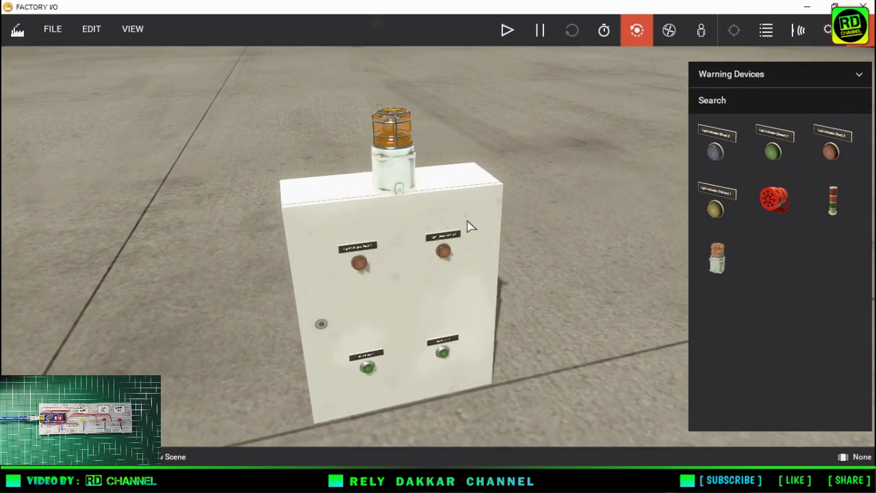
{"action": "scroll", "coordinate": [360, 327], "scroll_direction": "up", "scroll_amount": 3}
{"action": "scroll", "coordinate": [377, 282], "scroll_direction": "down", "scroll_amount": 1}
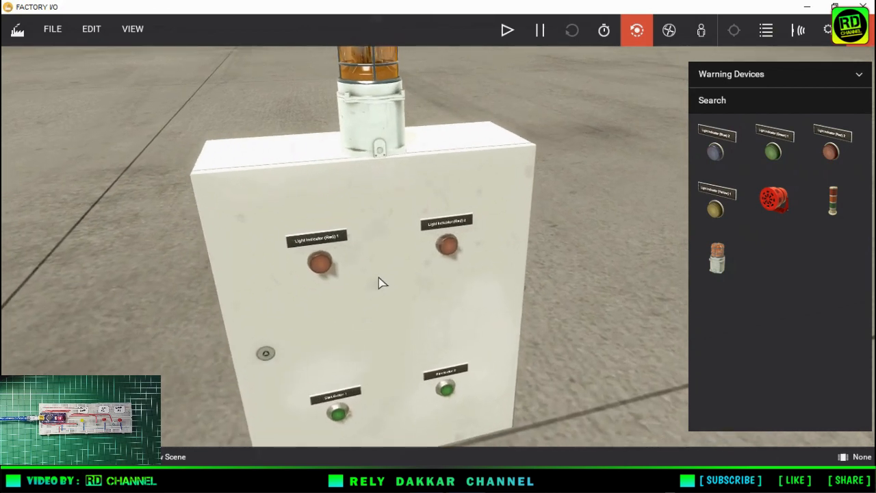
{"action": "middle_click_drag", "start_coordinate": [379, 277], "coordinate": [385, 279]}
{"action": "scroll", "coordinate": [386, 269], "scroll_direction": "down", "scroll_amount": 1}
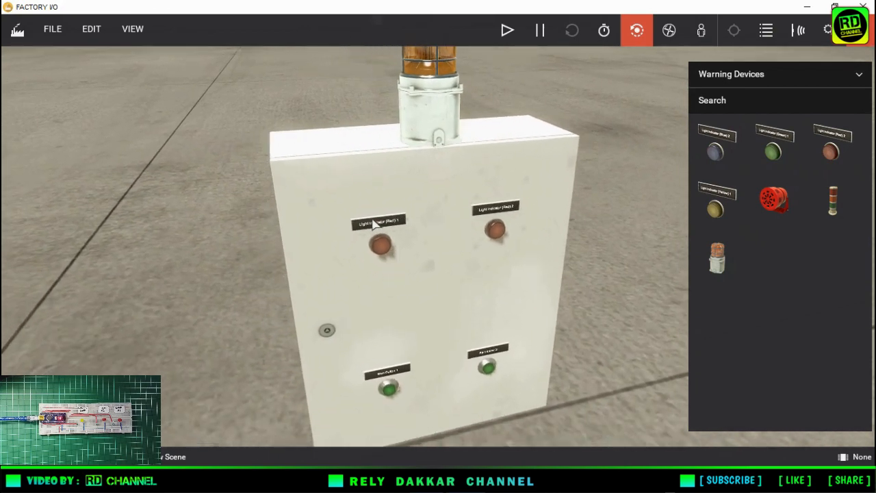
{"action": "left_click", "coordinate": [828, 31]}
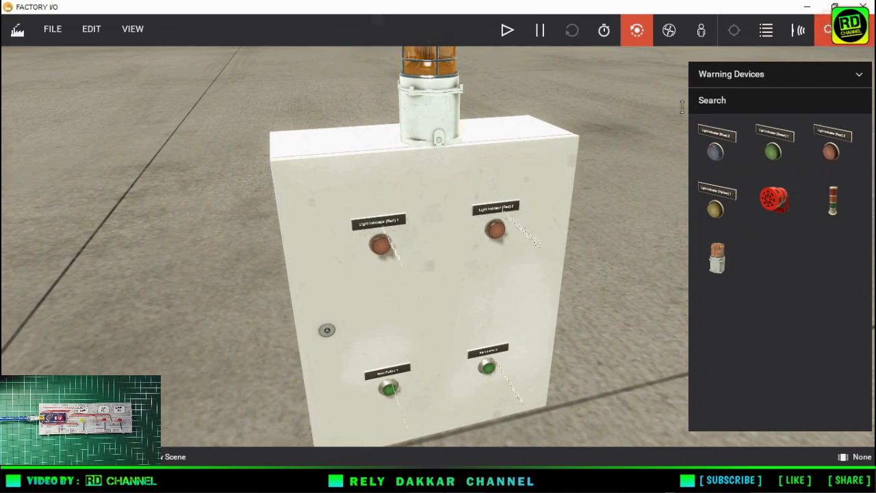
{"action": "left_click", "coordinate": [393, 254]}
{"action": "left_click", "coordinate": [527, 241]}
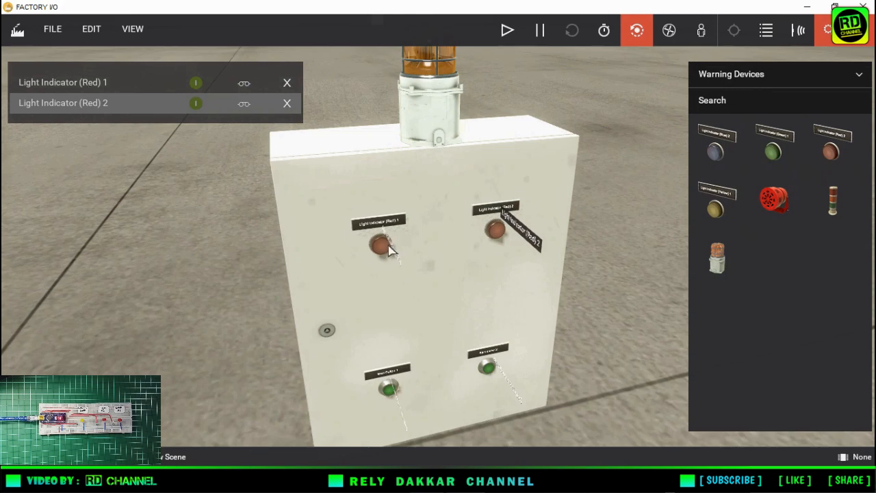
Rename the Light Indicator (Red) 1 tag as R2 LAMP and the Light Indicator (Red) 2 tag as R3 LAMP.
{"action": "left_click", "coordinate": [107, 83]}
{"action": "double_click", "coordinate": [108, 83]}
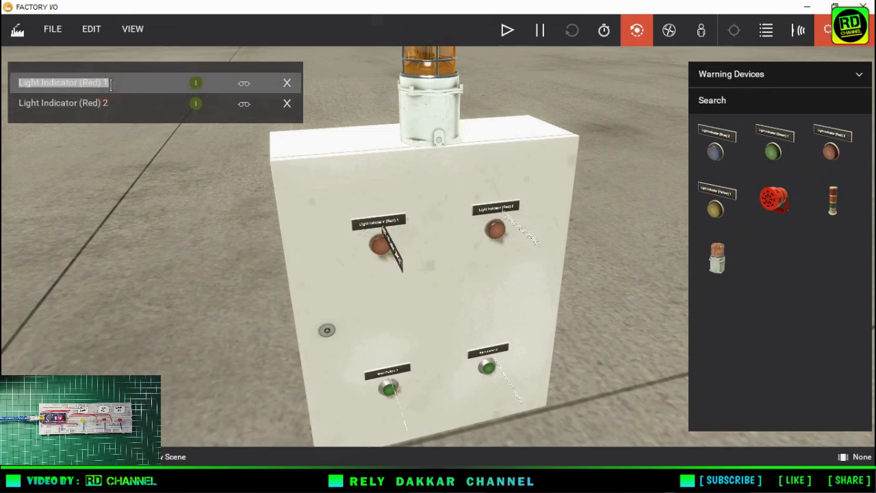
{"action": "type", "text": "R"}
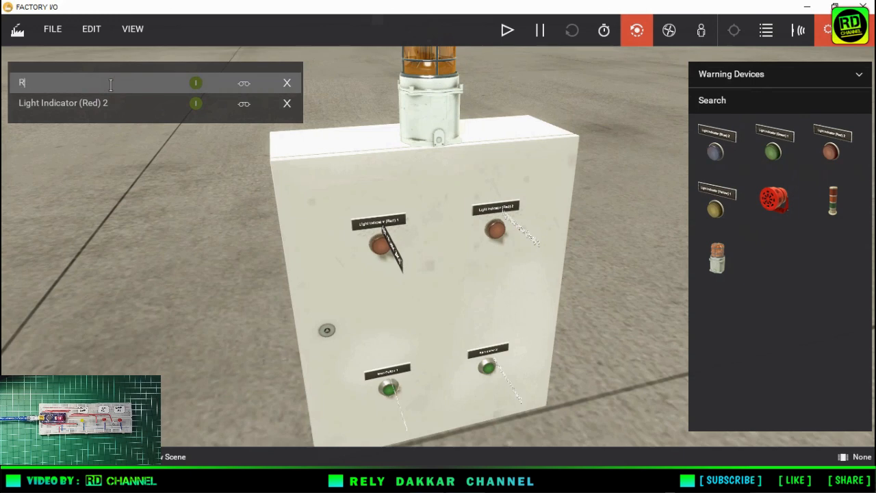
{"action": "type", "text": "2 LAMP"}
{"action": "left_click", "coordinate": [114, 102]}
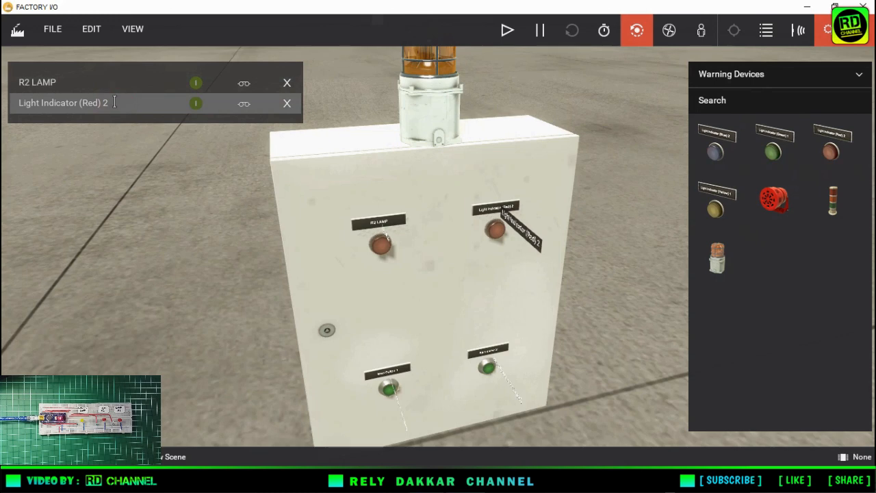
{"action": "double_click", "coordinate": [113, 102]}
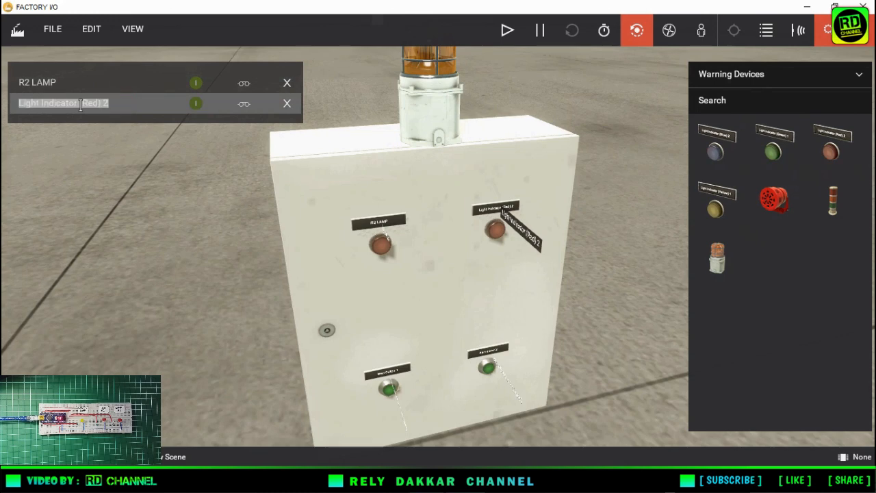
{"action": "type", "text": "R3"}
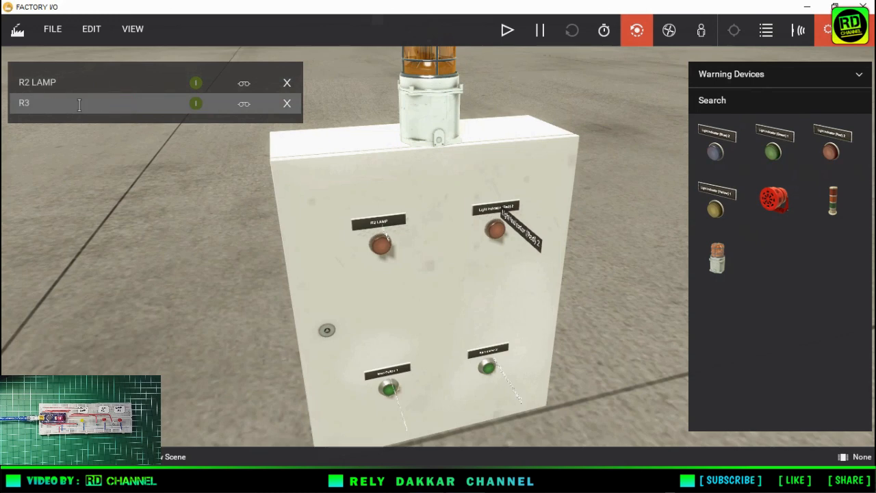
{"action": "type", "text": " LAMP"}
Dock the Start Button 1 (Light) tag and rename it BUTTON B1.
{"action": "left_click", "coordinate": [397, 402]}
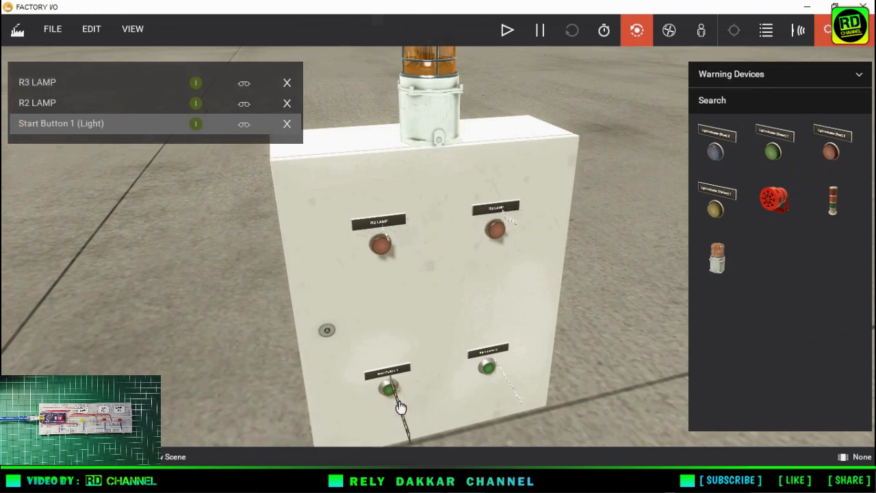
{"action": "left_click", "coordinate": [108, 125]}
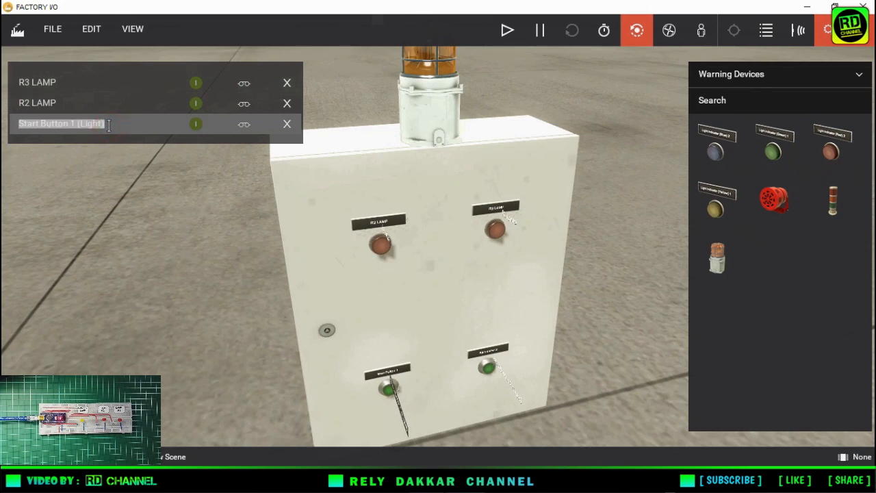
{"action": "type", "text": "B"}
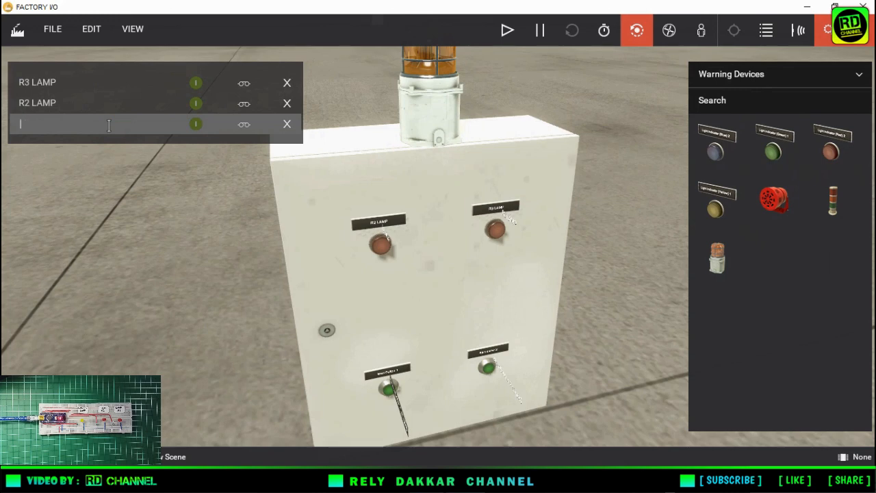
{"action": "type", "text": "UTO"}
{"action": "key", "text": "BackSpace"}
{"action": "left_click", "coordinate": [130, 210]}
Dock the Start Button 2 (Light) tag and rename it BUTTON B2.
{"action": "left_click", "coordinate": [509, 386]}
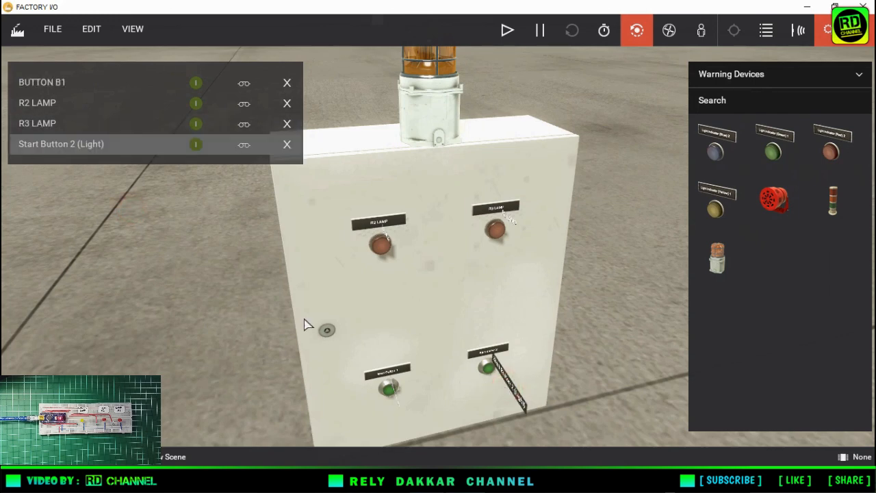
{"action": "left_click", "coordinate": [96, 144]}
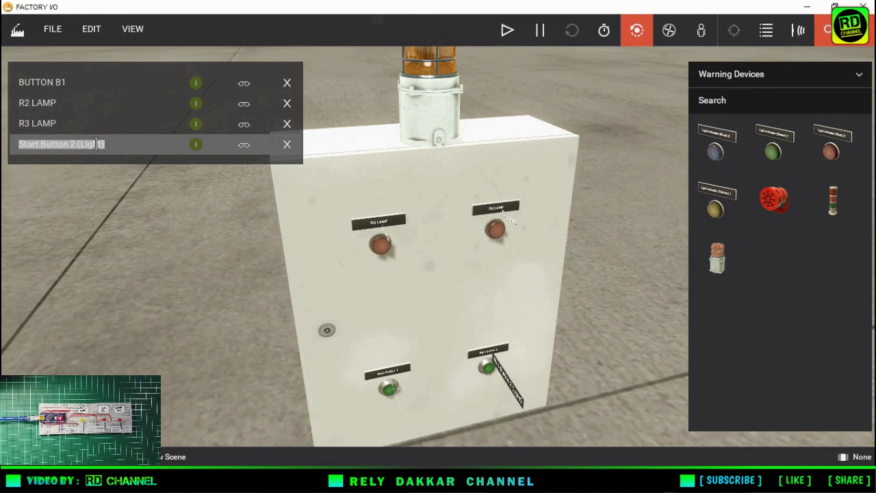
{"action": "type", "text": "BUTTOM"}
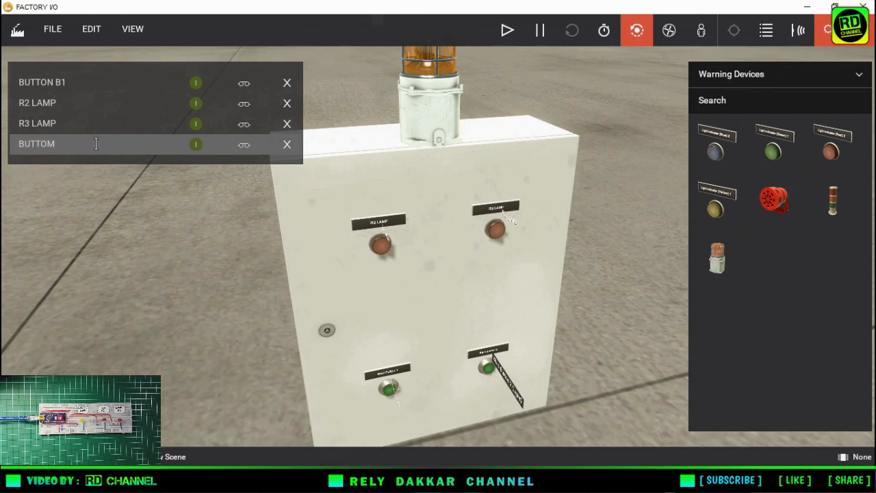
{"action": "key", "text": "BackSpace"}
{"action": "key", "text": "Return"}
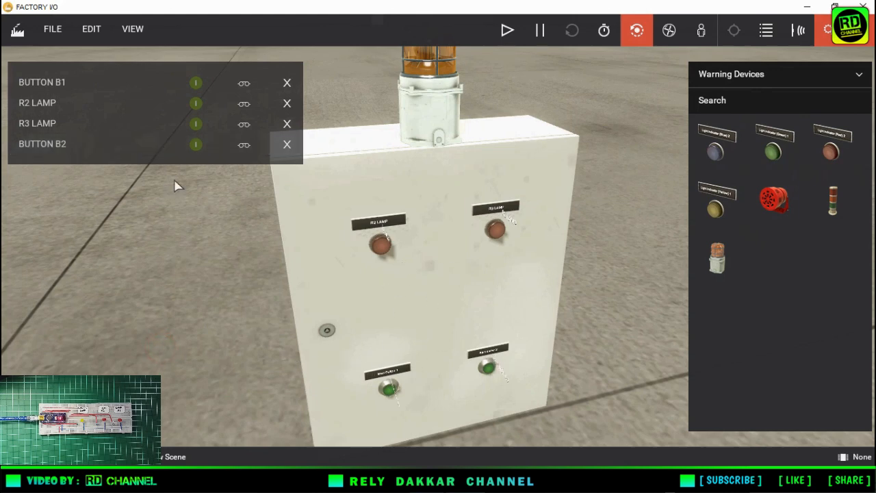
Undock the four renamed button and lamp tags and hide the tag labels in the scene.
{"action": "left_click", "coordinate": [288, 85]}
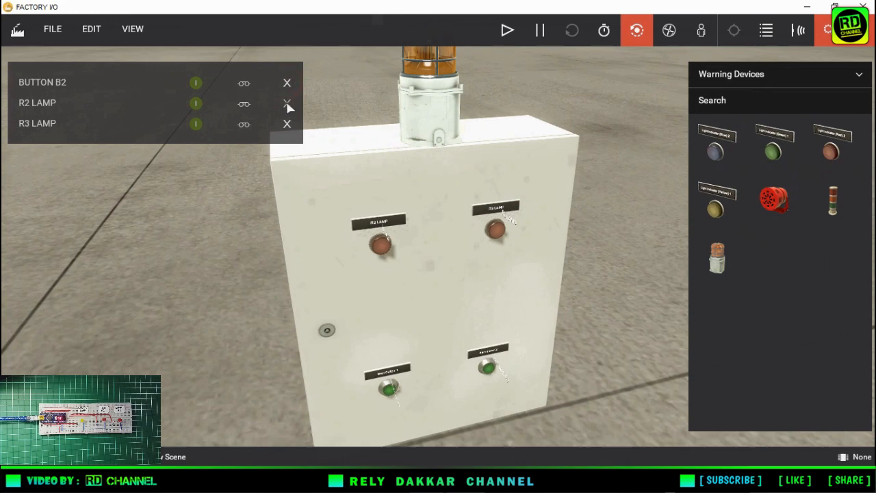
{"action": "left_click", "coordinate": [287, 84]}
{"action": "left_click", "coordinate": [287, 83]}
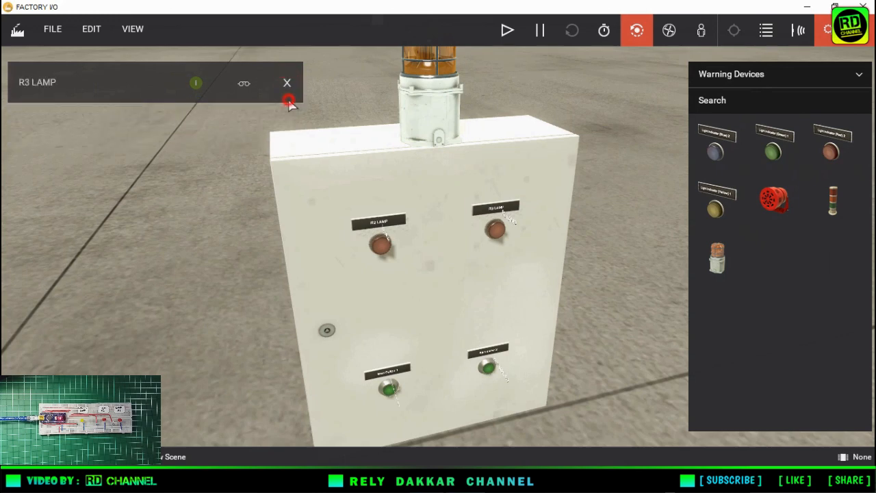
{"action": "left_click", "coordinate": [288, 84]}
{"action": "scroll", "coordinate": [297, 146], "scroll_direction": "down", "scroll_amount": 3}
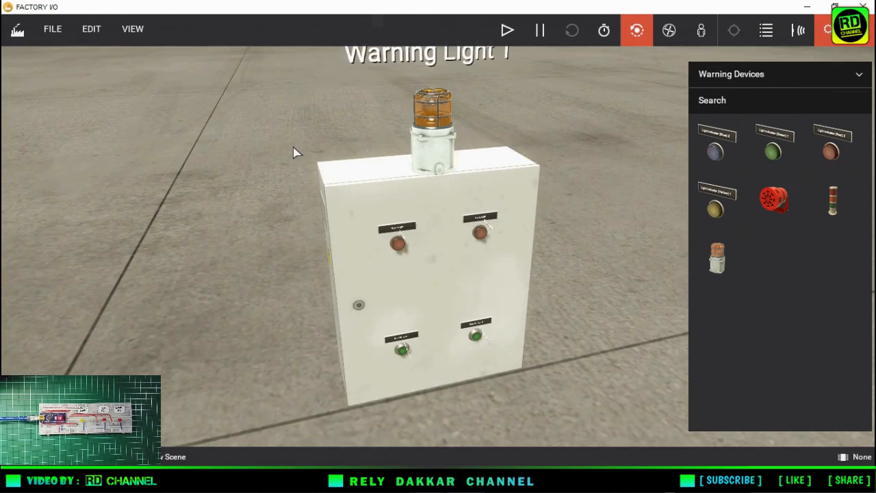
{"action": "middle_click_drag", "start_coordinate": [308, 160], "coordinate": [321, 161]}
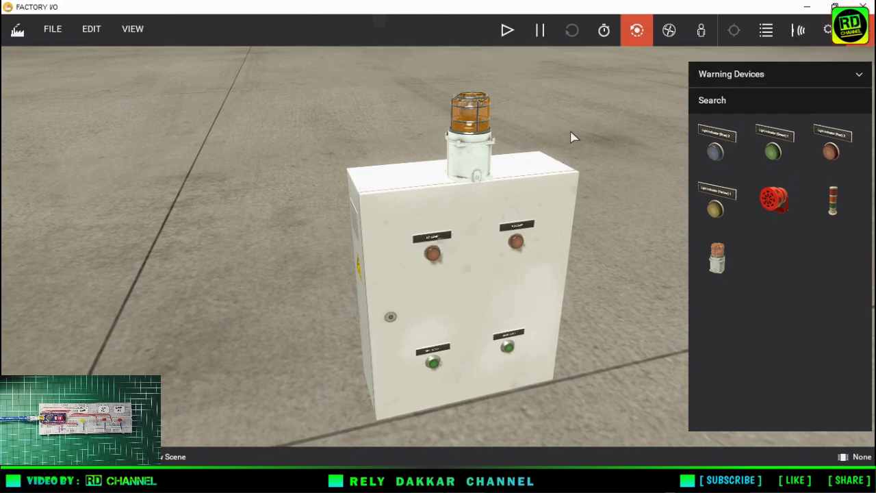
{"action": "middle_click_drag", "start_coordinate": [570, 132], "coordinate": [568, 125]}
{"action": "left_click", "coordinate": [228, 172]}
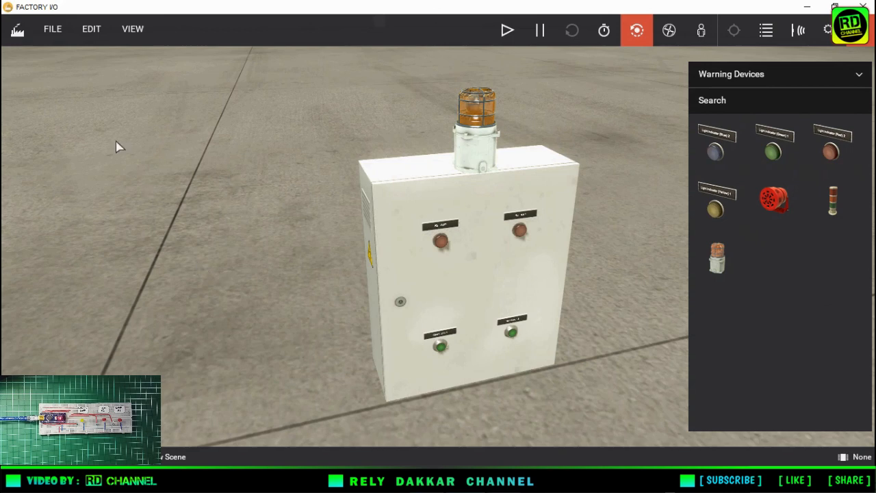
Open the driver settings and select OPC Client Data Access as the scene's driver.
{"action": "left_click", "coordinate": [53, 29]}
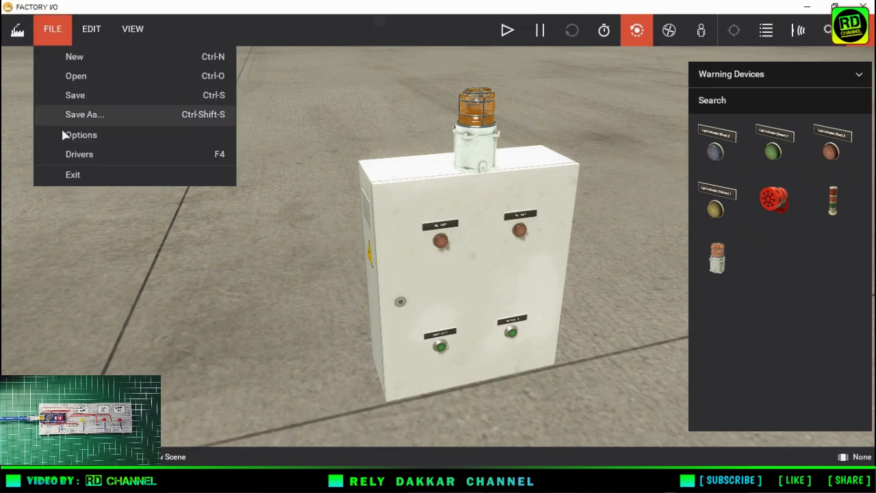
{"action": "left_click", "coordinate": [72, 156]}
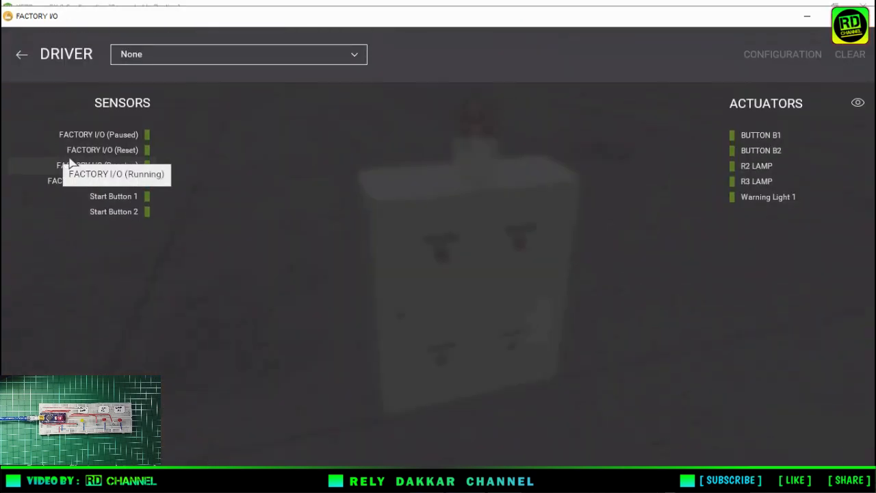
{"action": "left_click", "coordinate": [356, 57]}
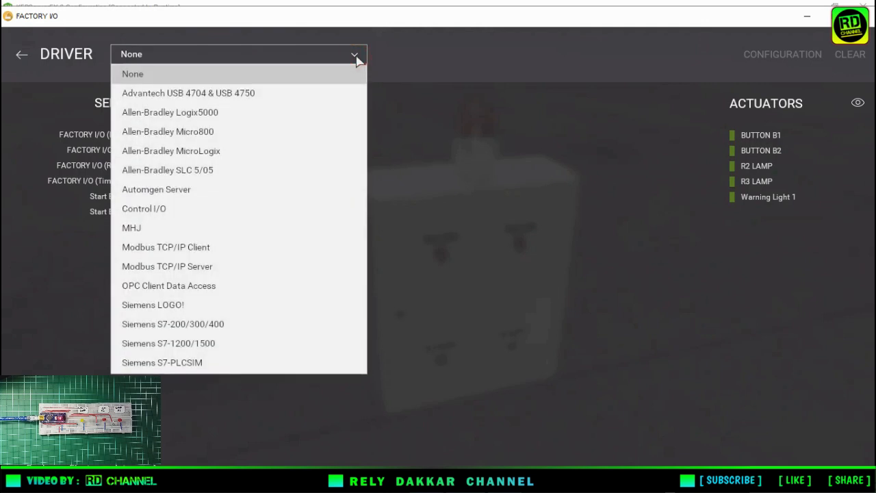
{"action": "left_click", "coordinate": [183, 286]}
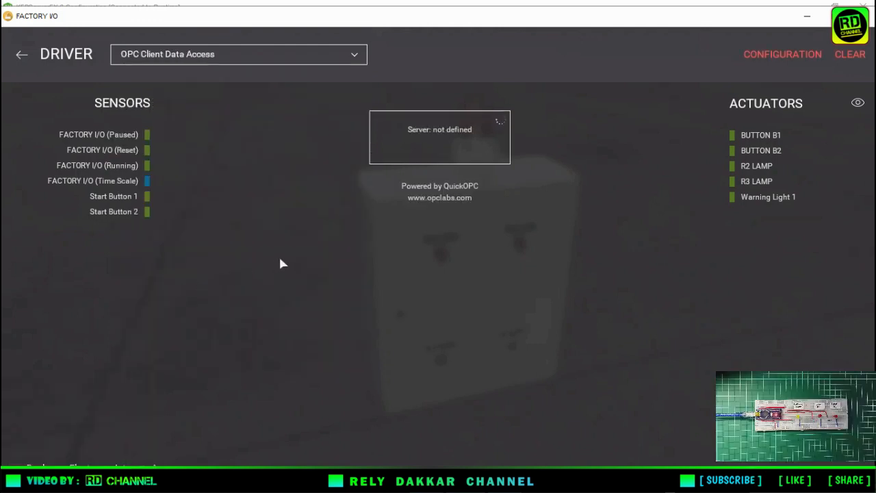
In the driver configuration, browse the OPC servers and select Kepware.KEPServerEX.V6.
{"action": "left_click", "coordinate": [794, 56]}
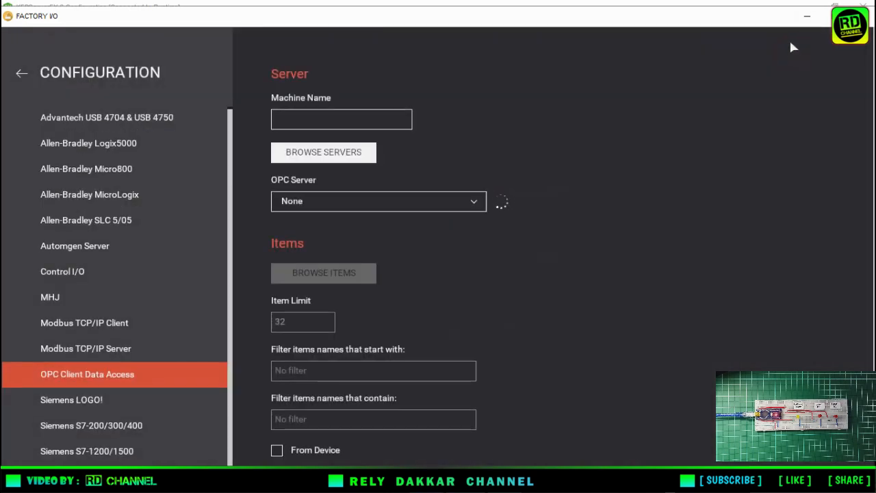
{"action": "left_click", "coordinate": [337, 157]}
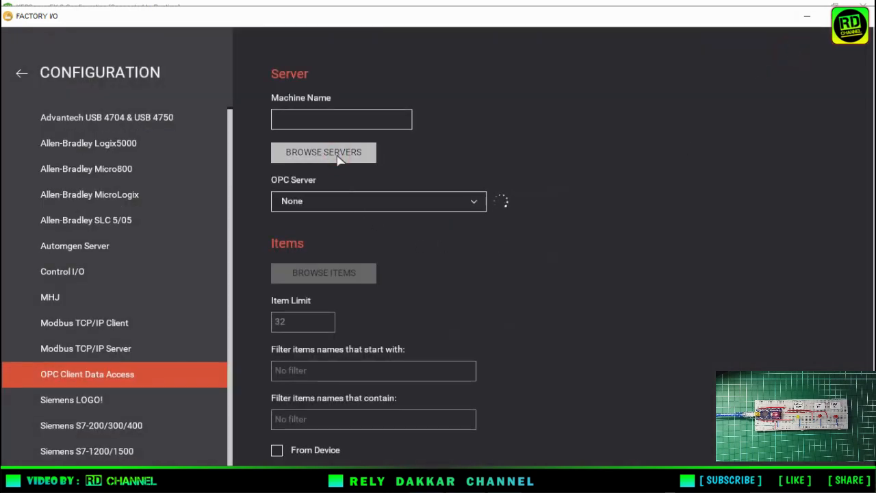
{"action": "left_click", "coordinate": [479, 206]}
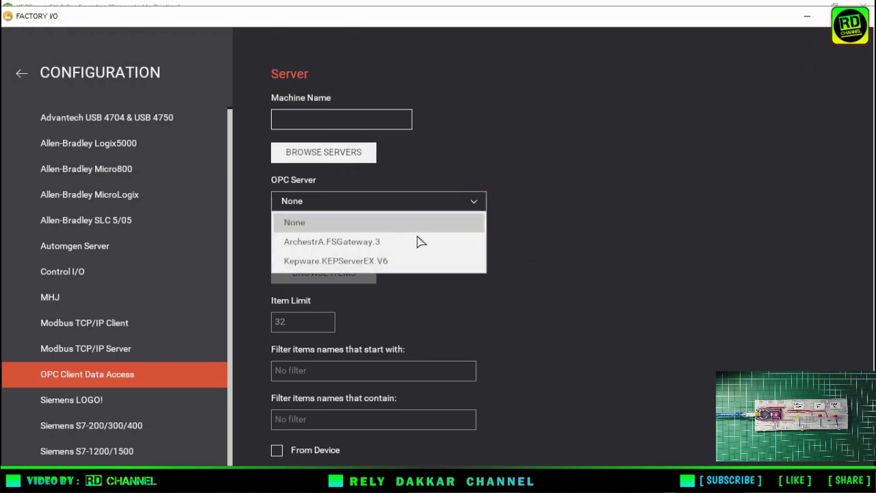
{"action": "left_click", "coordinate": [344, 264]}
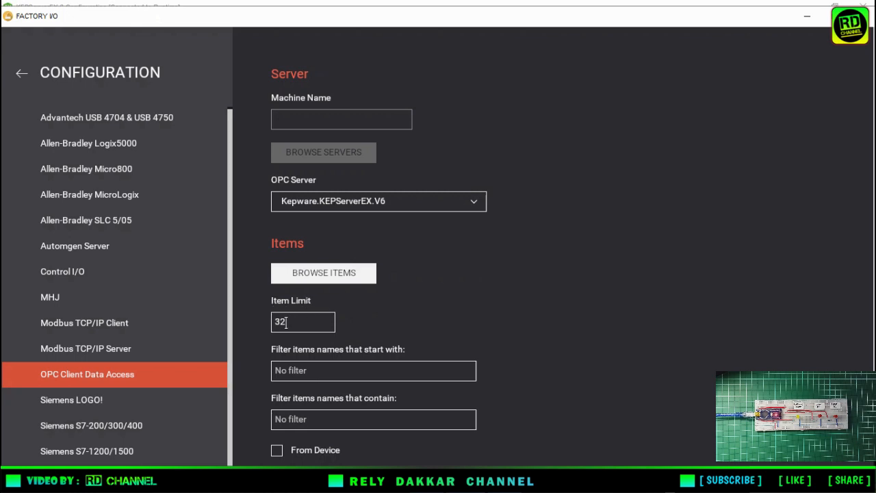
Filter the OPC items to names containing Outseal, browse the items, and return to the driver mapping.
{"action": "left_click", "coordinate": [325, 414]}
{"action": "left_click", "coordinate": [335, 278]}
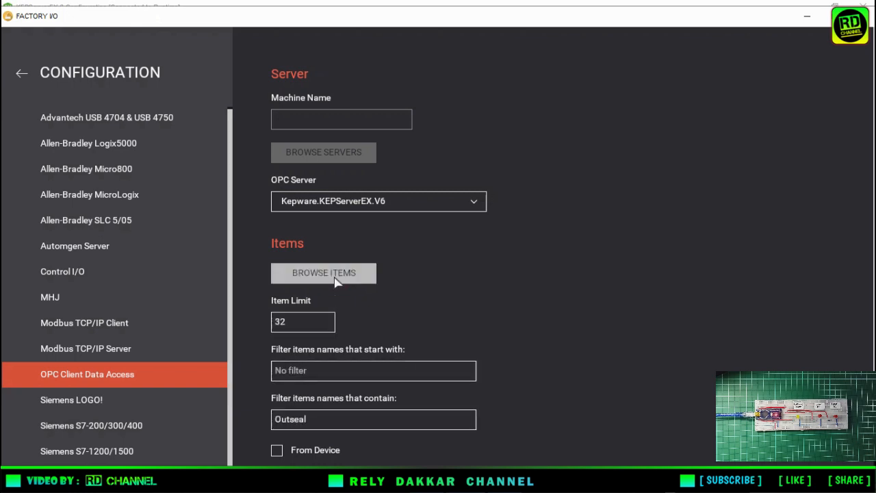
{"action": "left_click", "coordinate": [21, 76]}
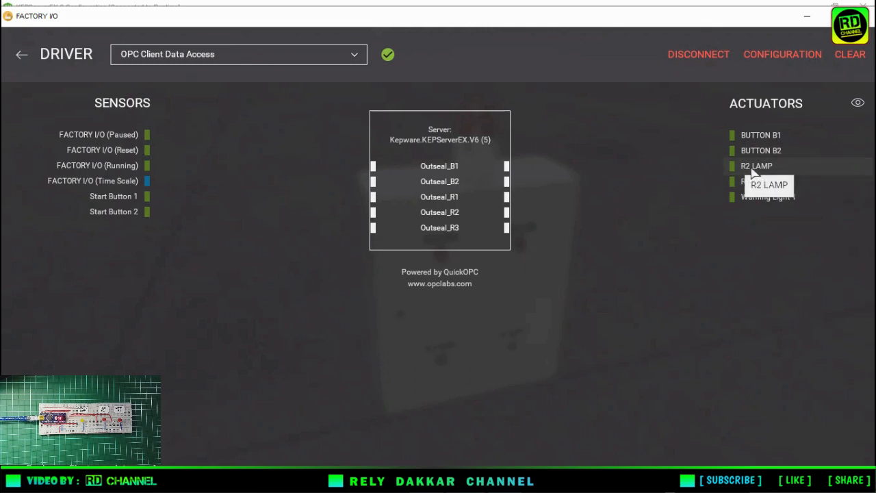
Map the actuators Warning Light 1, R2 LAMP and R3 LAMP to Outseal_R1, Outseal_R2 and Outseal_R3 respectively.
{"action": "left_click_drag", "start_coordinate": [759, 199], "coordinate": [540, 198]}
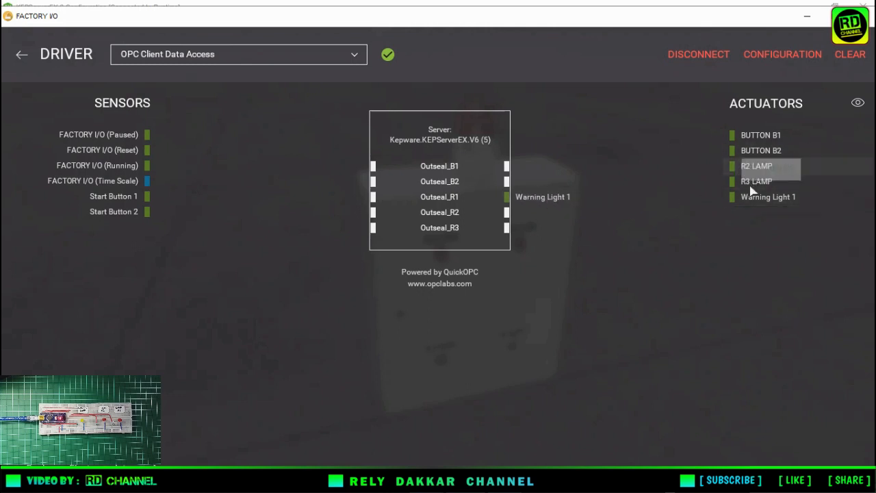
{"action": "left_click_drag", "start_coordinate": [748, 172], "coordinate": [555, 214]}
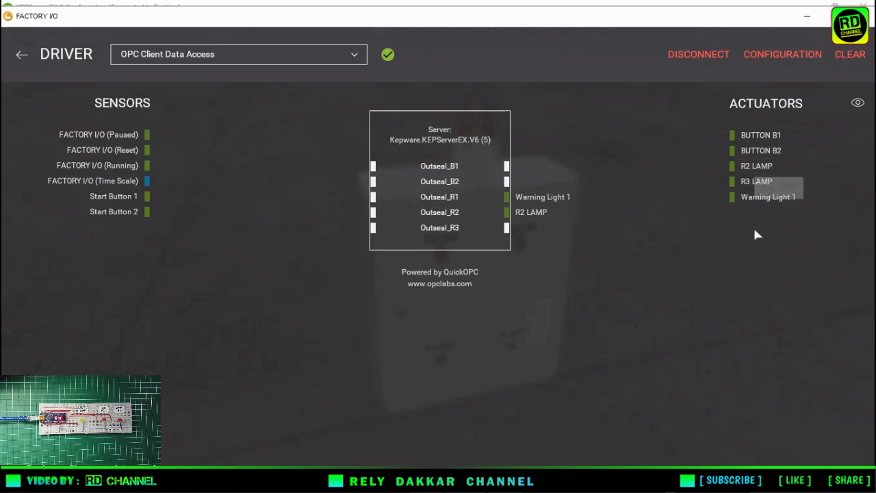
{"action": "mouse_move", "coordinate": [752, 180]}
{"action": "left_mouse_down"}
{"action": "mouse_move", "coordinate": [575, 234]}
{"action": "mouse_move", "coordinate": [535, 233]}
{"action": "left_mouse_up"}
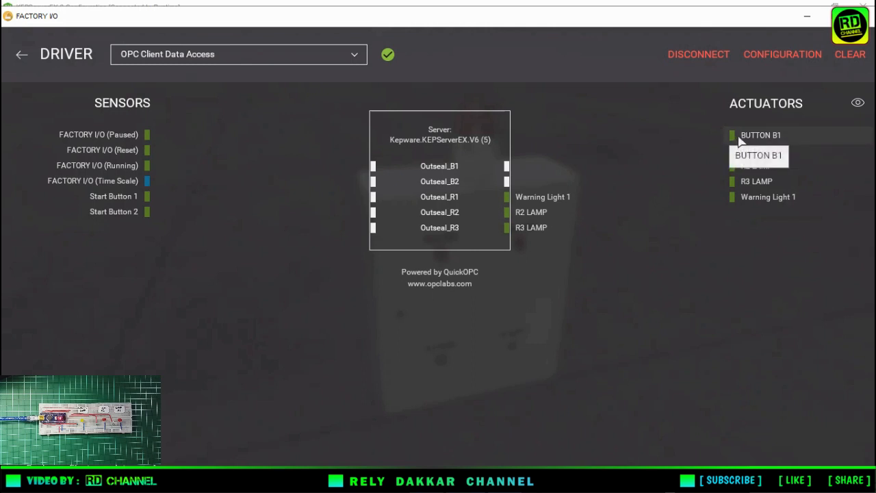
Map the sensors Start Button 1 and Start Button 2 to the Outseal_B1 and Outseal_B2 inputs, and return to the scene.
{"action": "left_click_drag", "start_coordinate": [741, 140], "coordinate": [317, 166]}
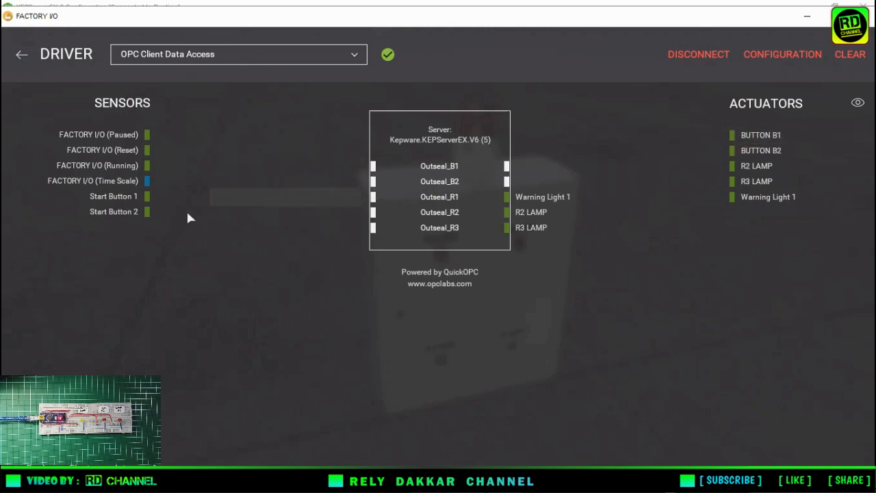
{"action": "left_click_drag", "start_coordinate": [141, 196], "coordinate": [309, 159]}
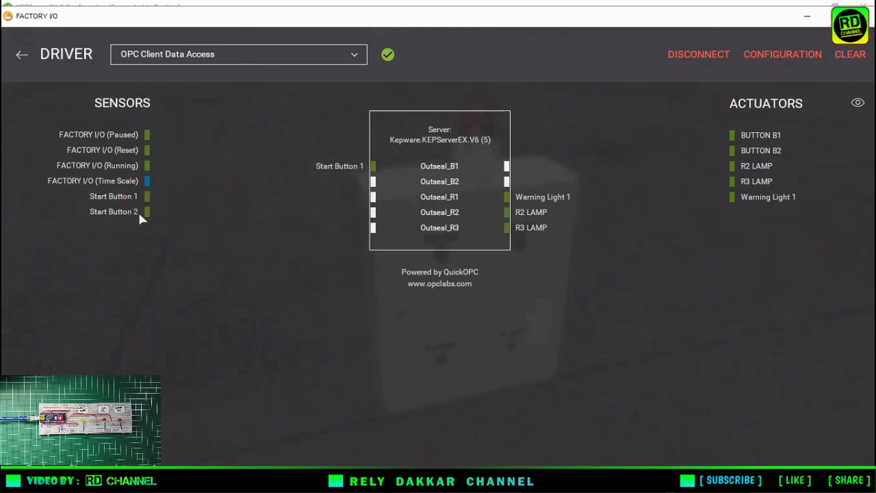
{"action": "left_click_drag", "start_coordinate": [139, 213], "coordinate": [323, 187]}
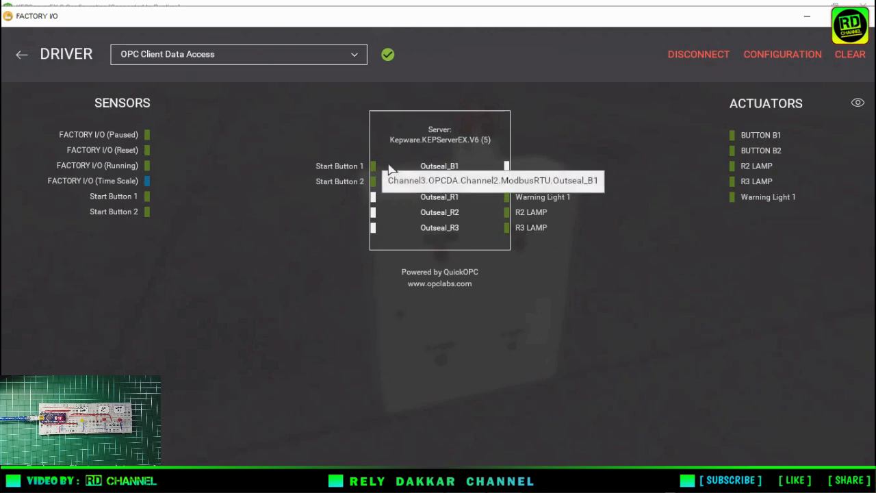
{"action": "left_click", "coordinate": [22, 56]}
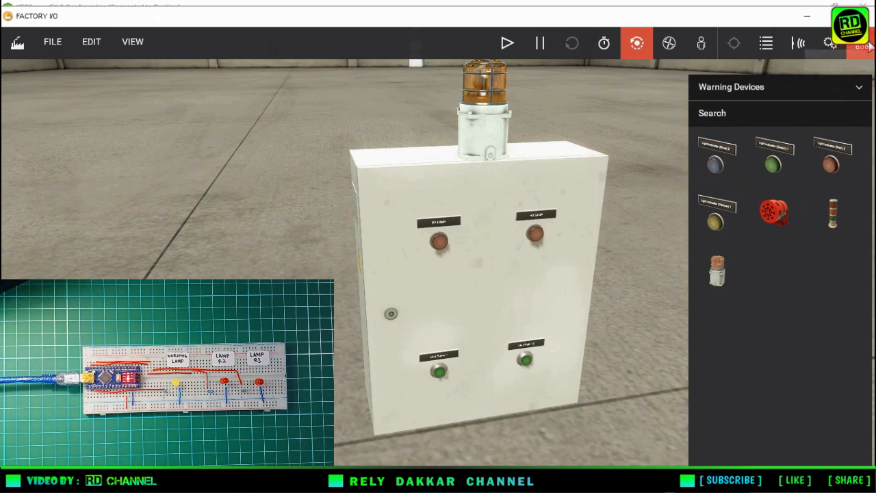
Hide the parts palette and start the simulation with the whole lamp panel in view.
{"action": "left_click", "coordinate": [864, 46]}
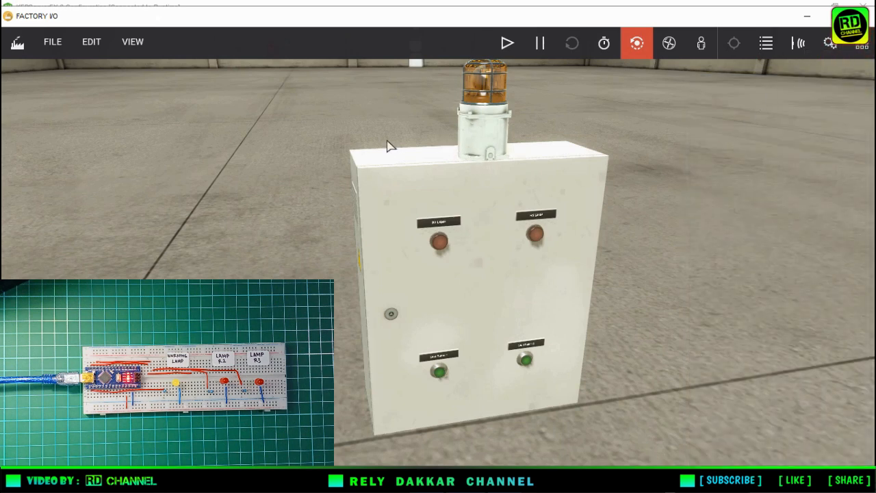
{"action": "scroll", "coordinate": [388, 146], "scroll_direction": "down", "scroll_amount": 3}
{"action": "scroll", "coordinate": [388, 140], "scroll_direction": "down", "scroll_amount": 1}
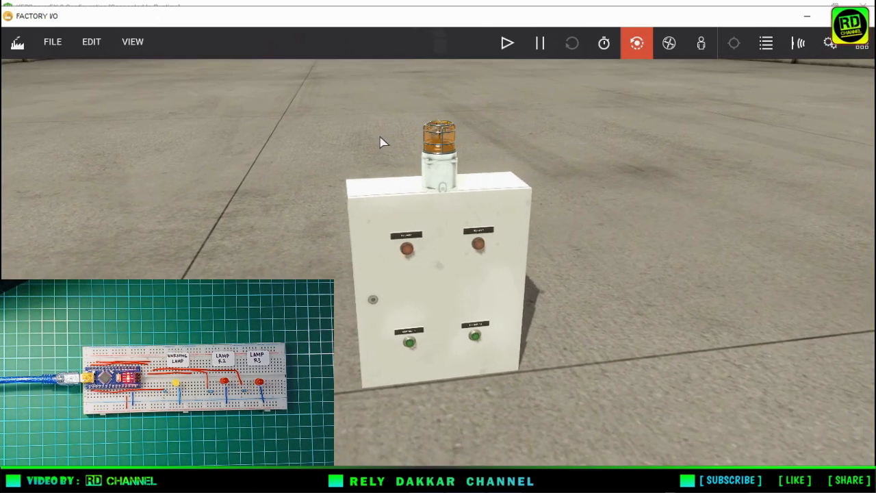
{"action": "right_click_drag", "start_coordinate": [383, 142], "coordinate": [391, 165]}
{"action": "scroll", "coordinate": [390, 151], "scroll_direction": "up", "scroll_amount": 2}
{"action": "scroll", "coordinate": [388, 149], "scroll_direction": "down", "scroll_amount": 2}
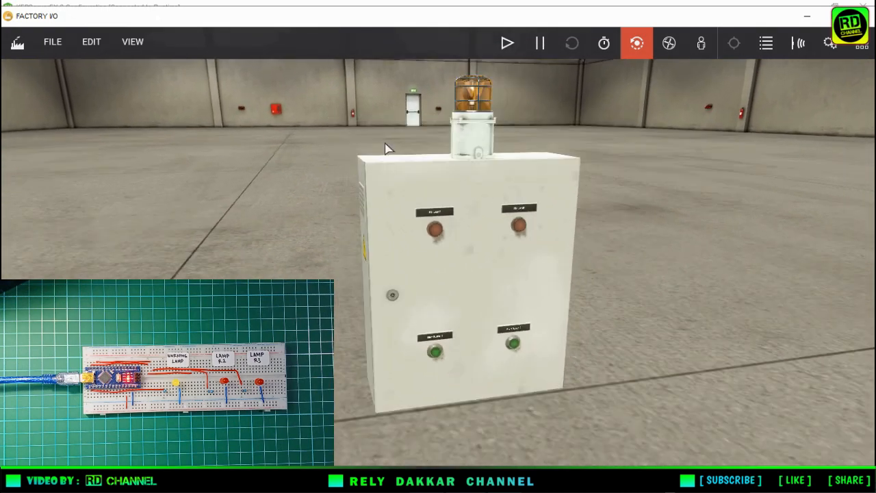
{"action": "middle_click_drag", "start_coordinate": [385, 141], "coordinate": [375, 160]}
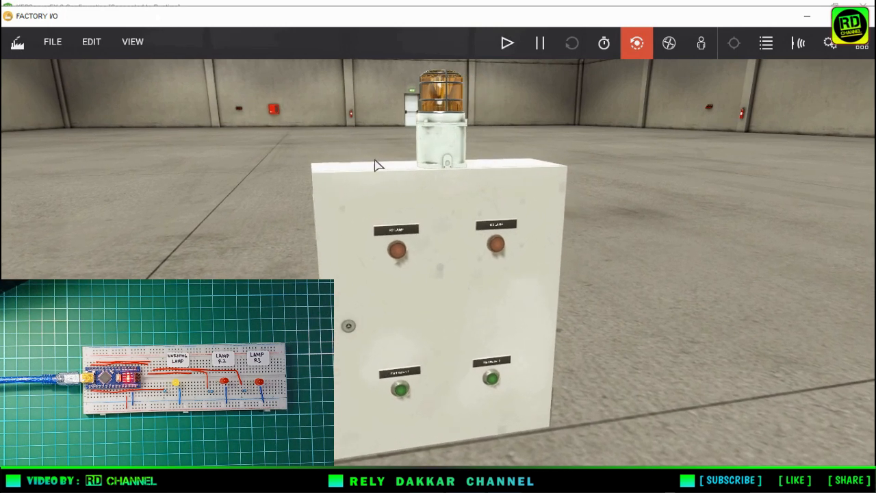
{"action": "right_click_drag", "start_coordinate": [374, 165], "coordinate": [399, 162]}
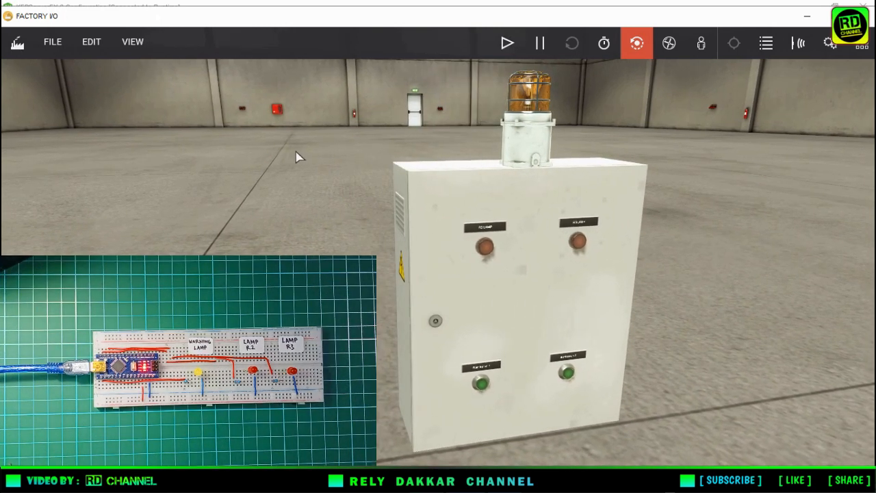
{"action": "left_click", "coordinate": [507, 43]}
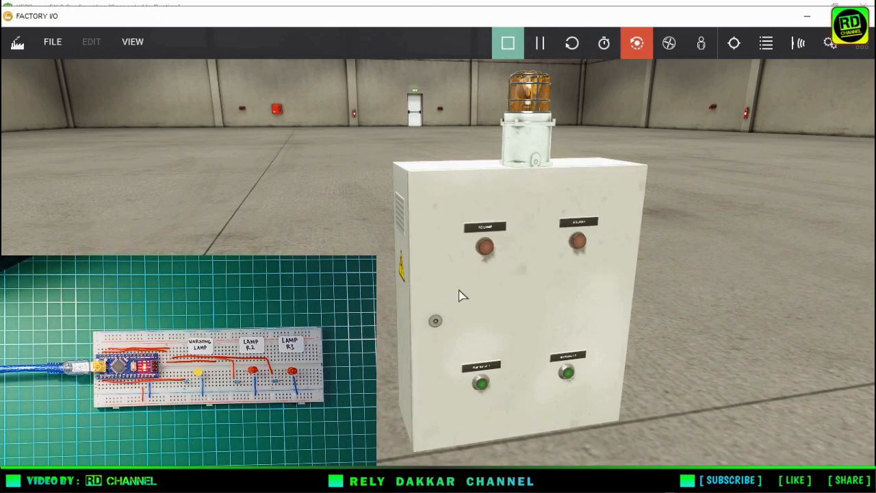
Test the lamp sequence by operating the panel's start button 1, start button 2 twice, and start button 1 again.
{"action": "left_click", "coordinate": [482, 387]}
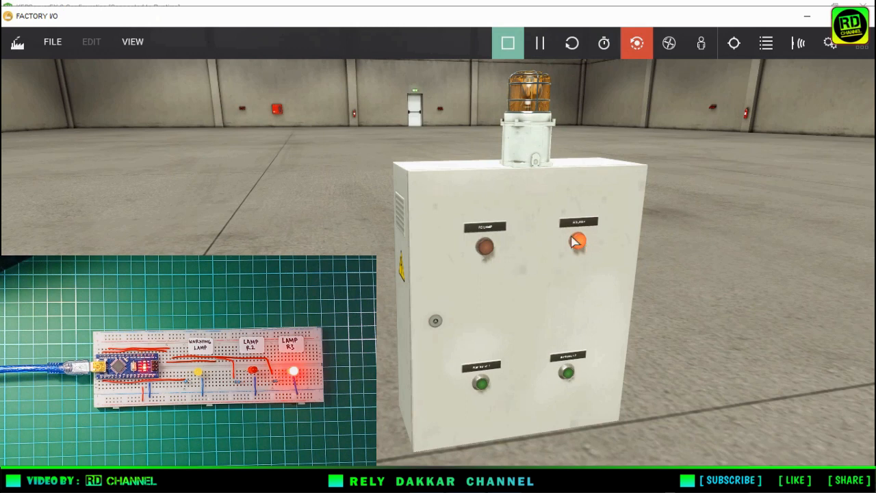
{"action": "left_click", "coordinate": [567, 375]}
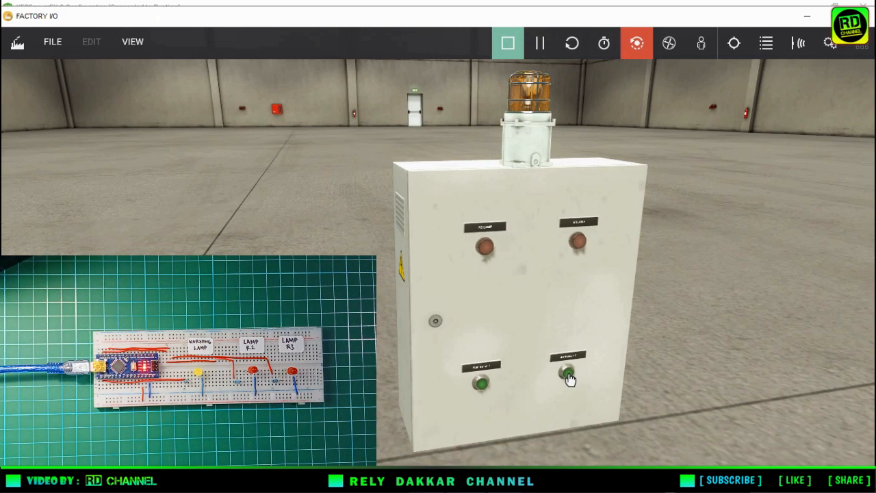
{"action": "left_click", "coordinate": [568, 375]}
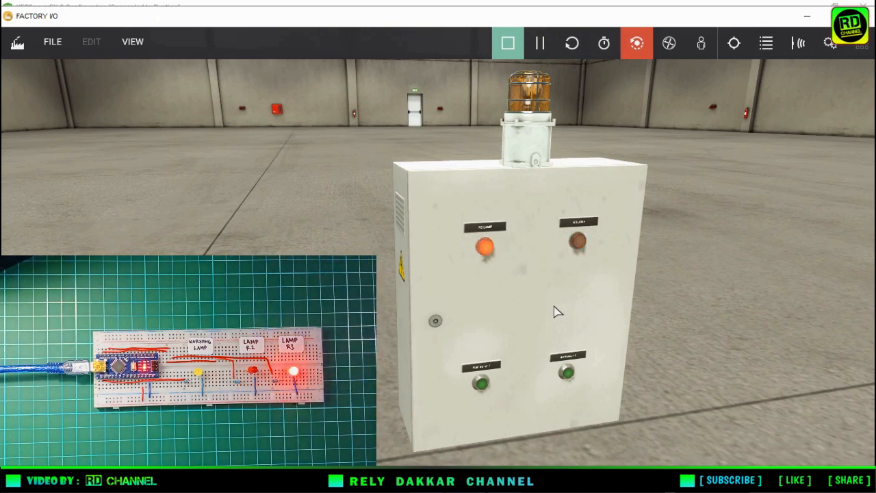
{"action": "left_click", "coordinate": [481, 386]}
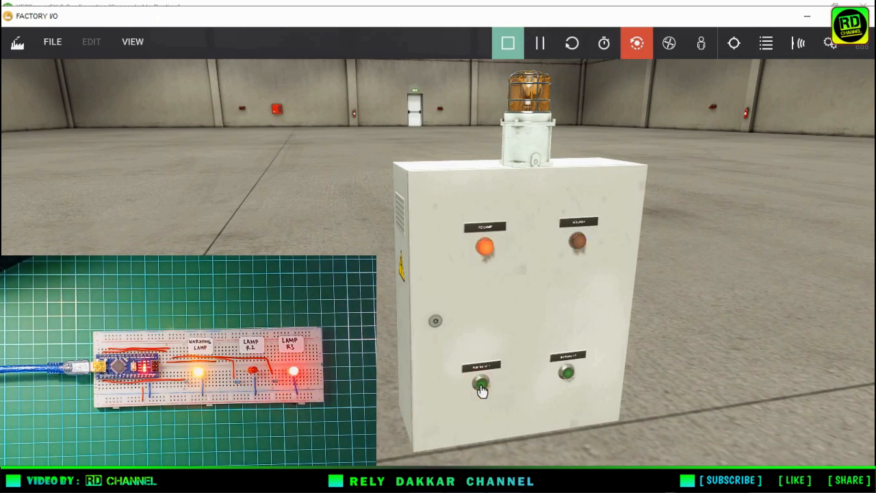